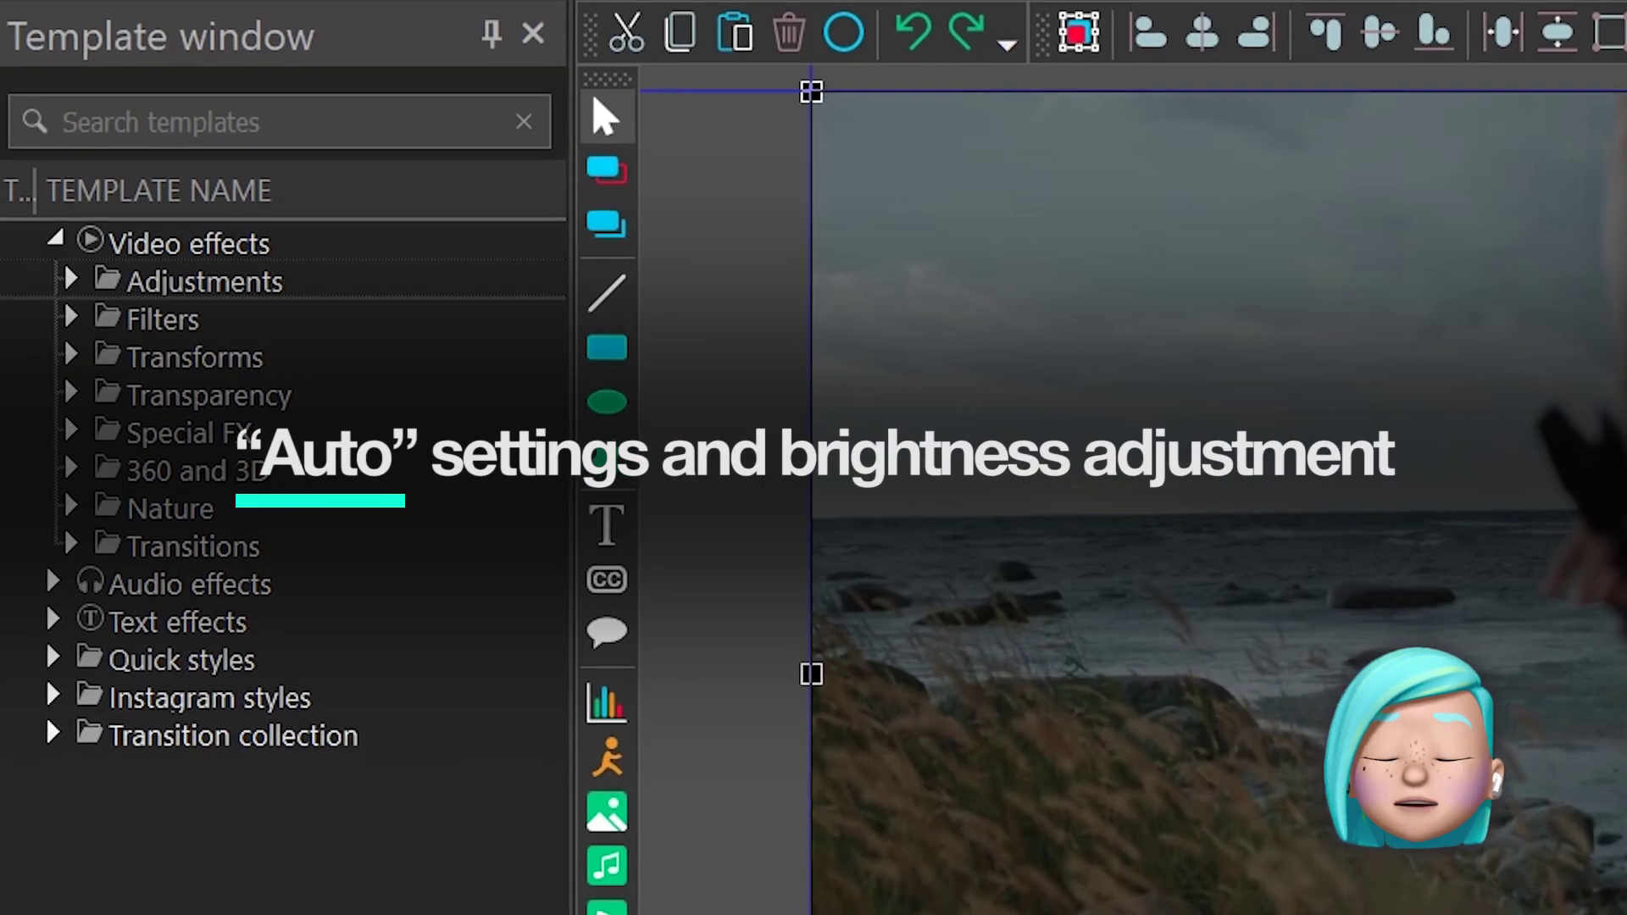
Expand the Adjustments group of video effects and apply the Auto levels effect to the beach clip
click(180, 281)
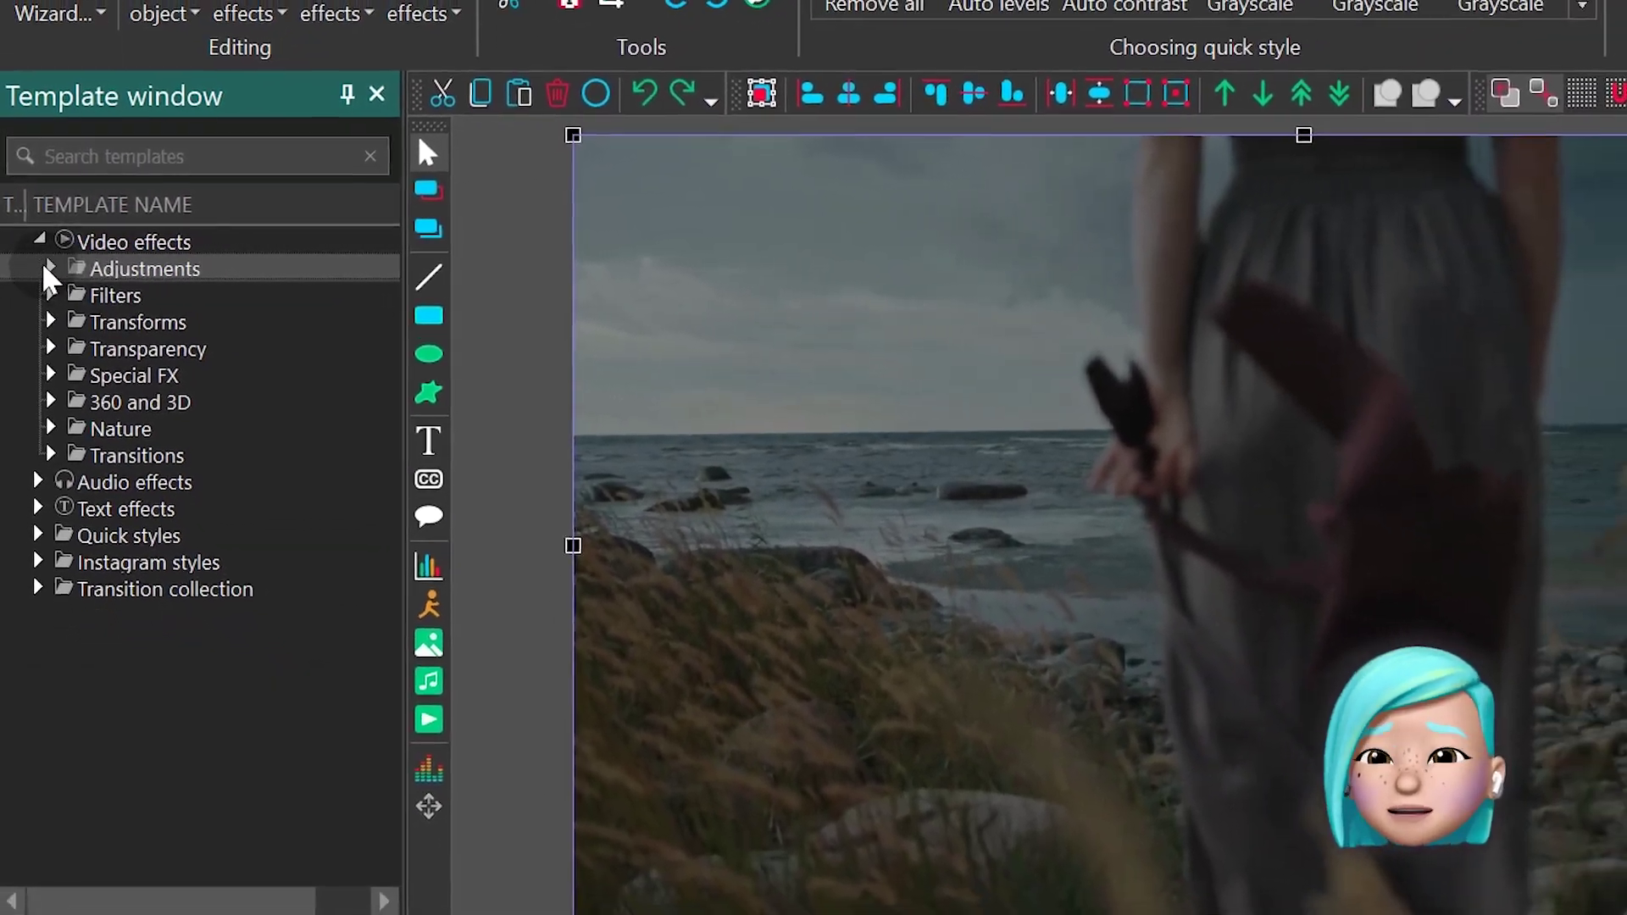
click(49, 269)
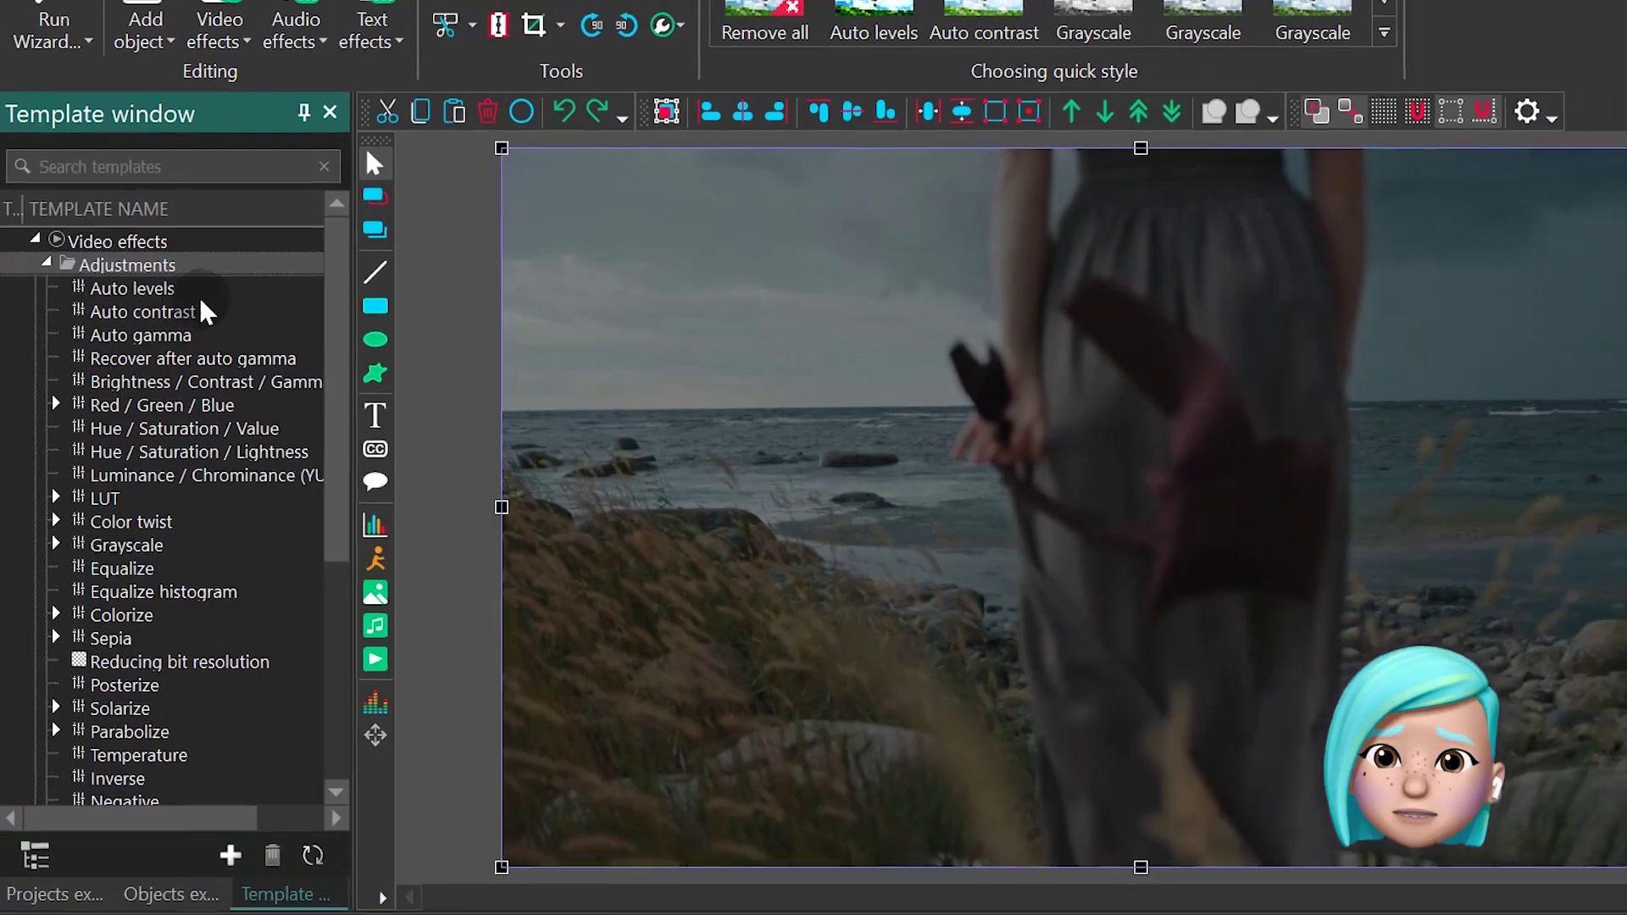
click(243, 297)
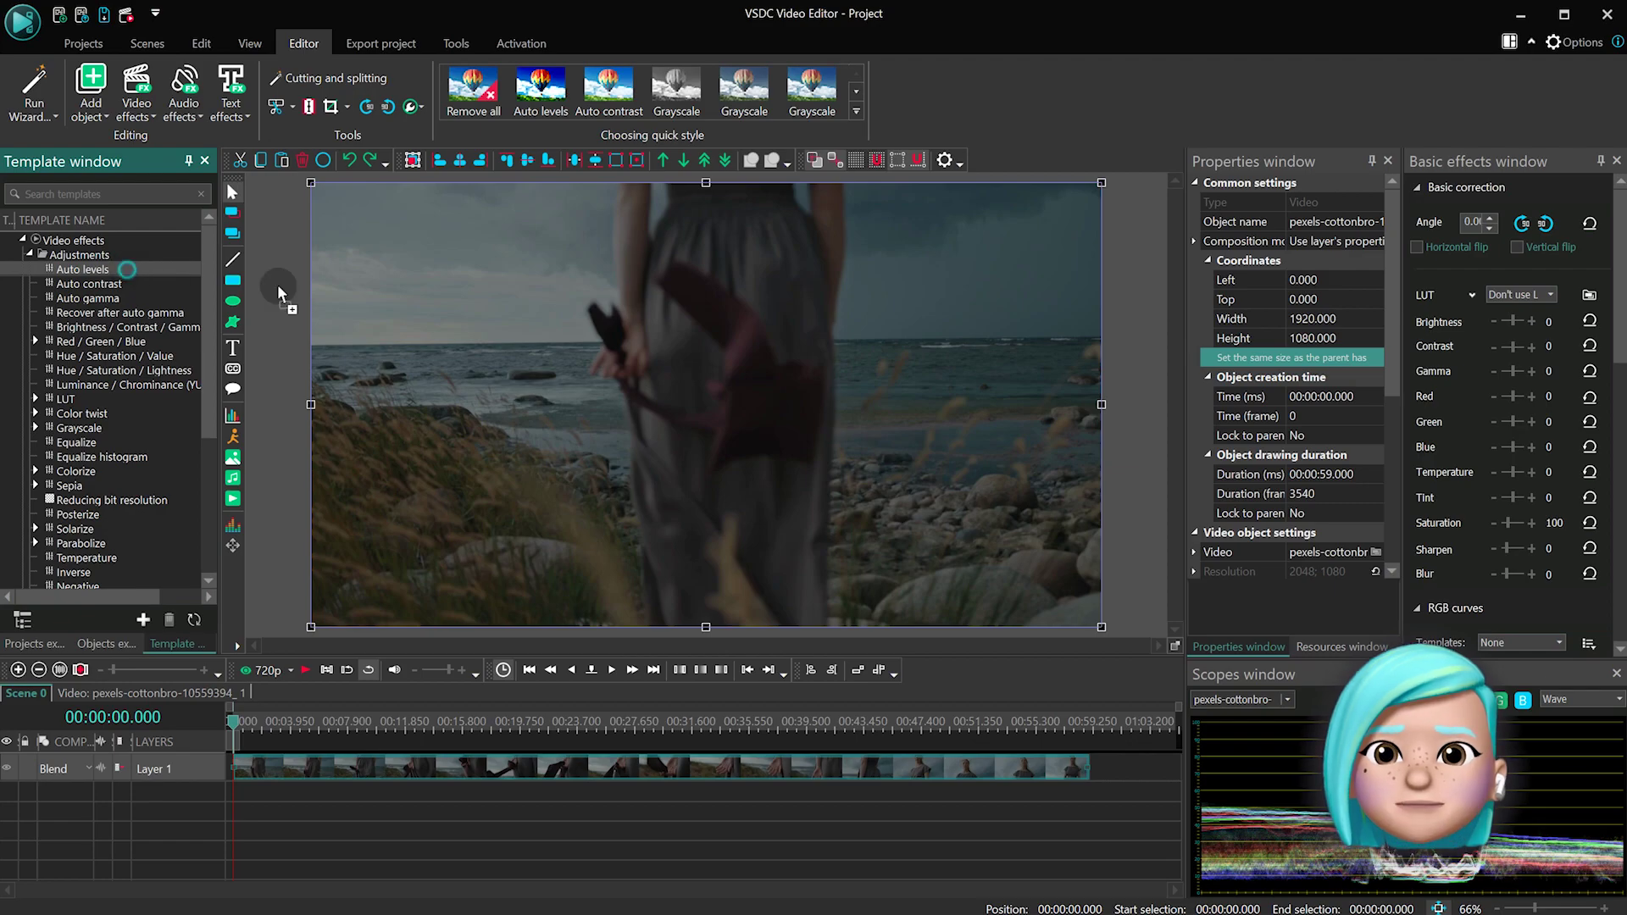
drag(770, 327, 790, 336)
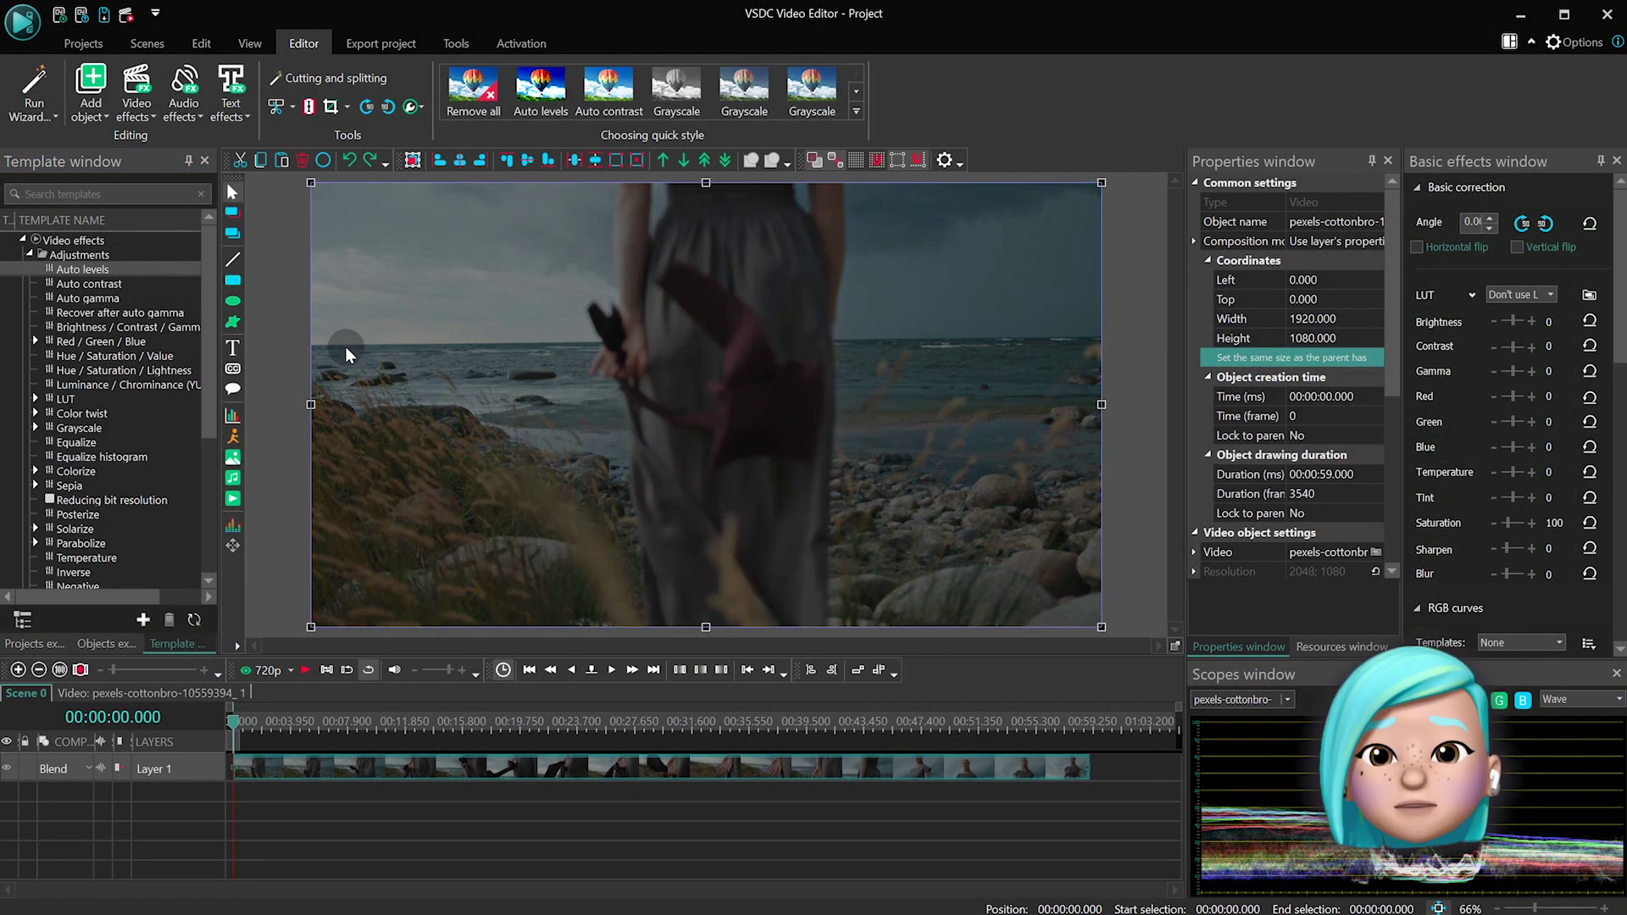
Apply the Auto contrast and Auto gamma adjustments to the beach clip
drag(93, 282, 767, 373)
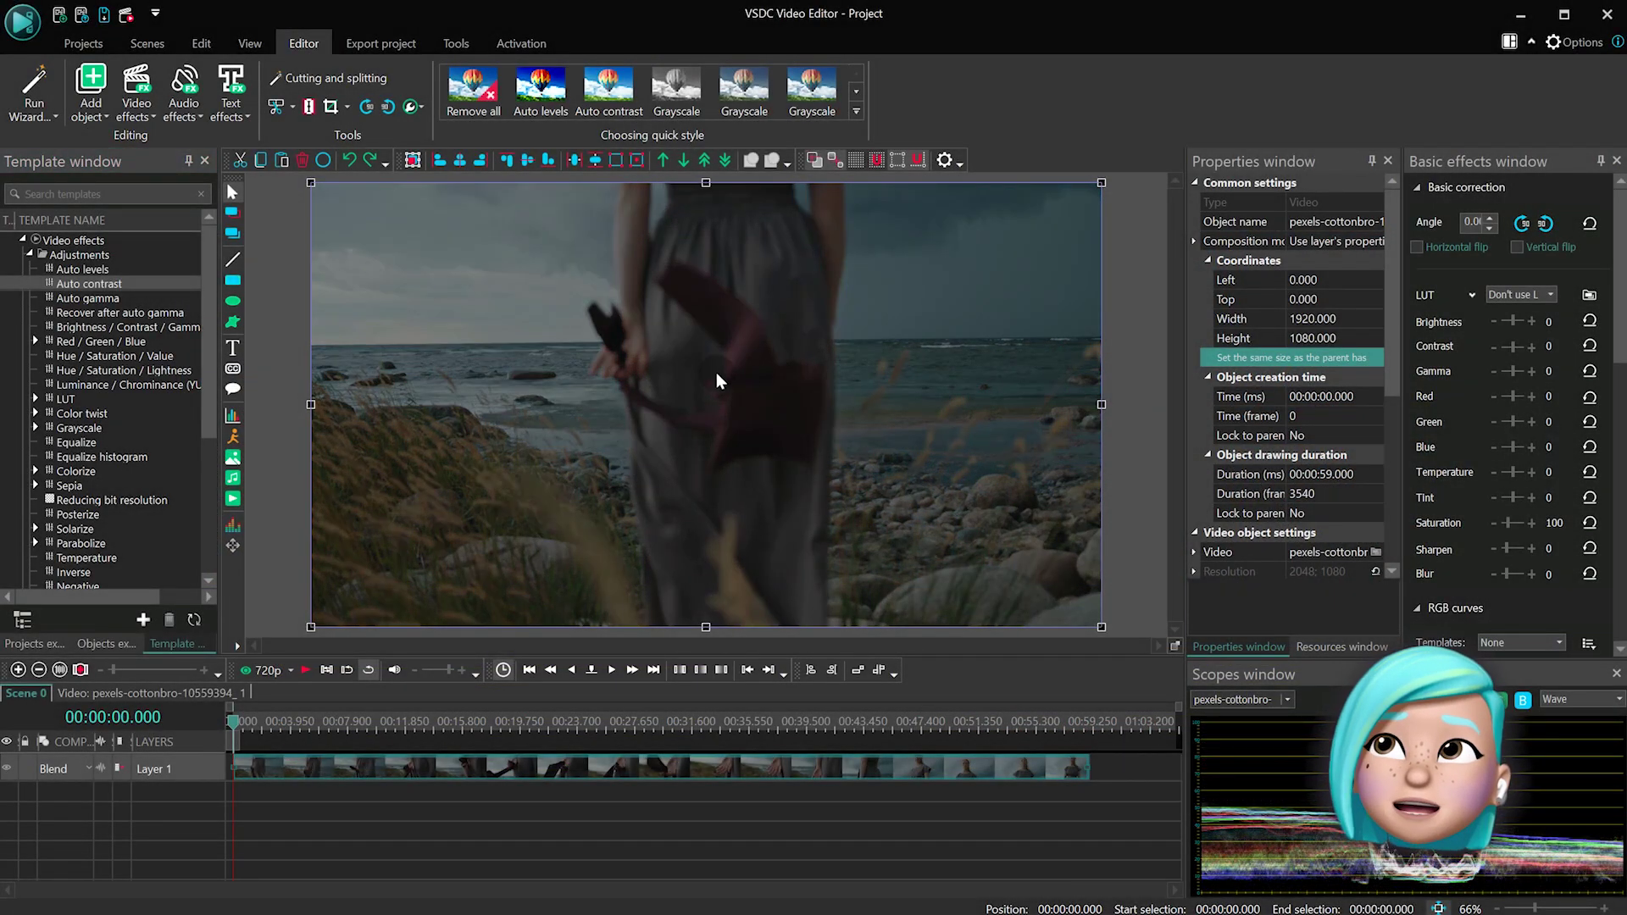
drag(84, 303, 825, 390)
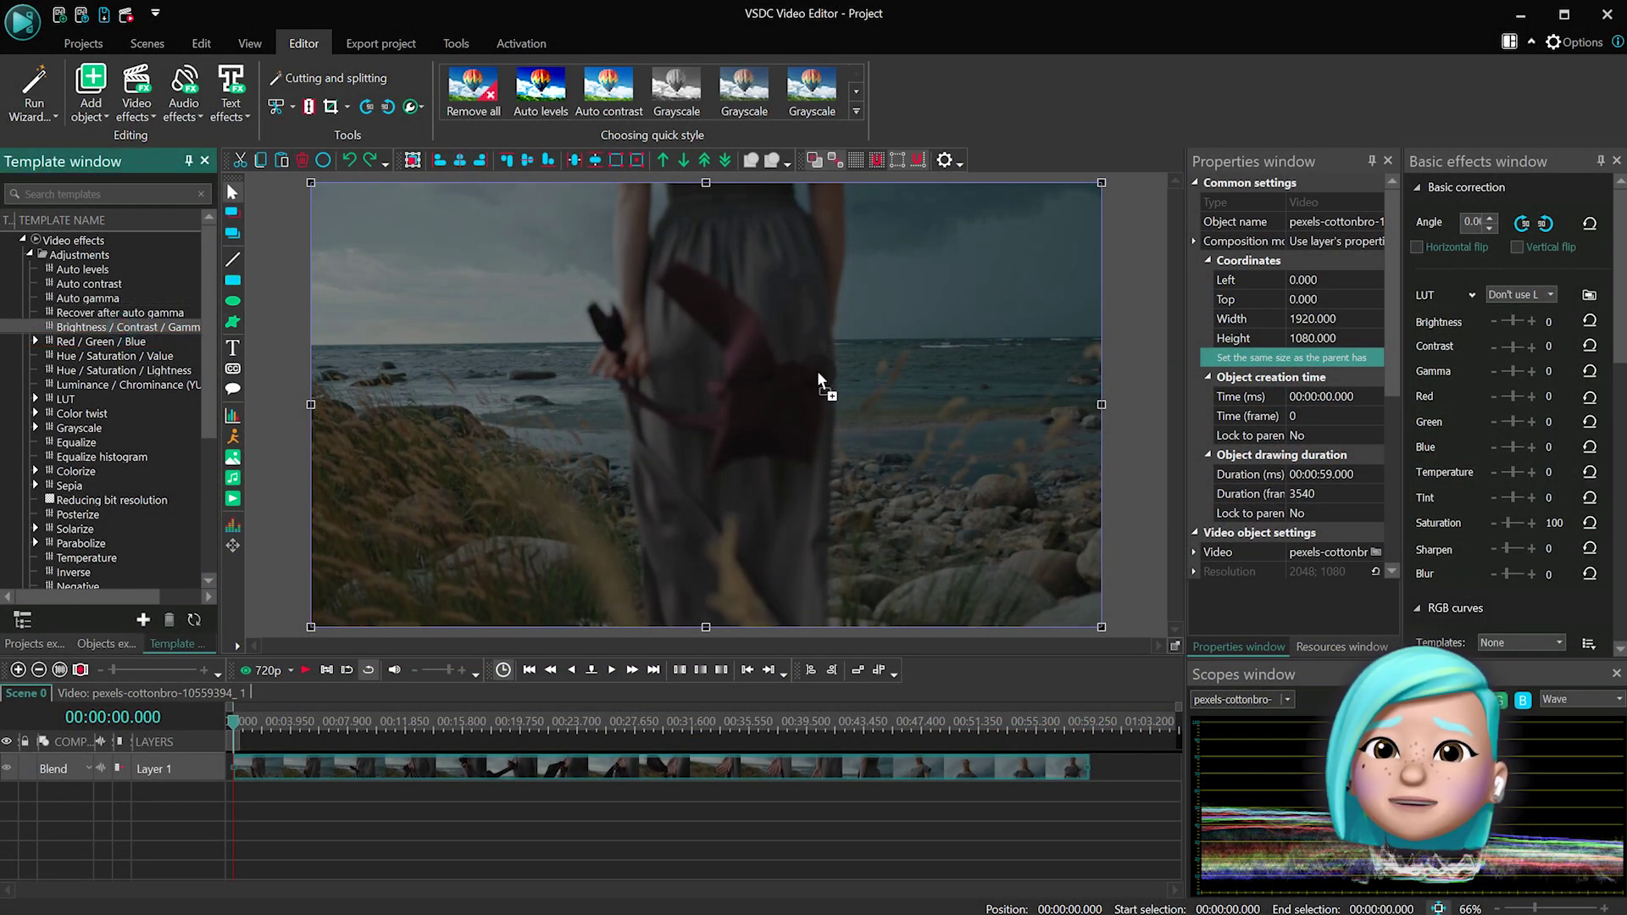
Add the Brightness / Contrast / Gamma effect to the clip, select it on the timeline and lower its brightness level to -49
double_click(669, 768)
click(666, 763)
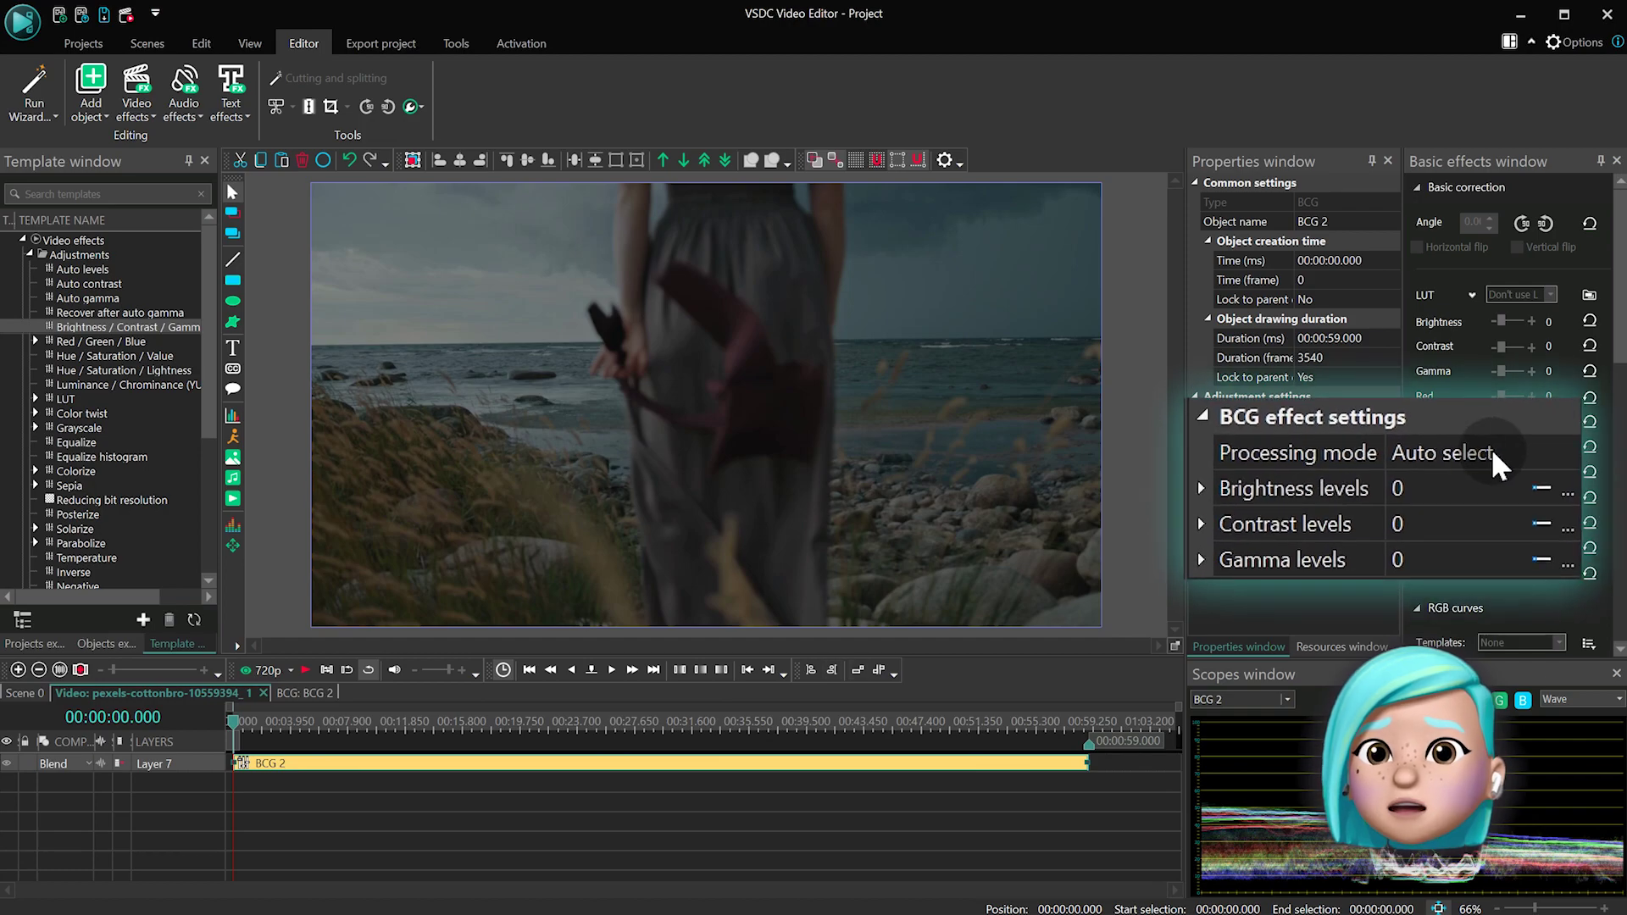
click(1492, 485)
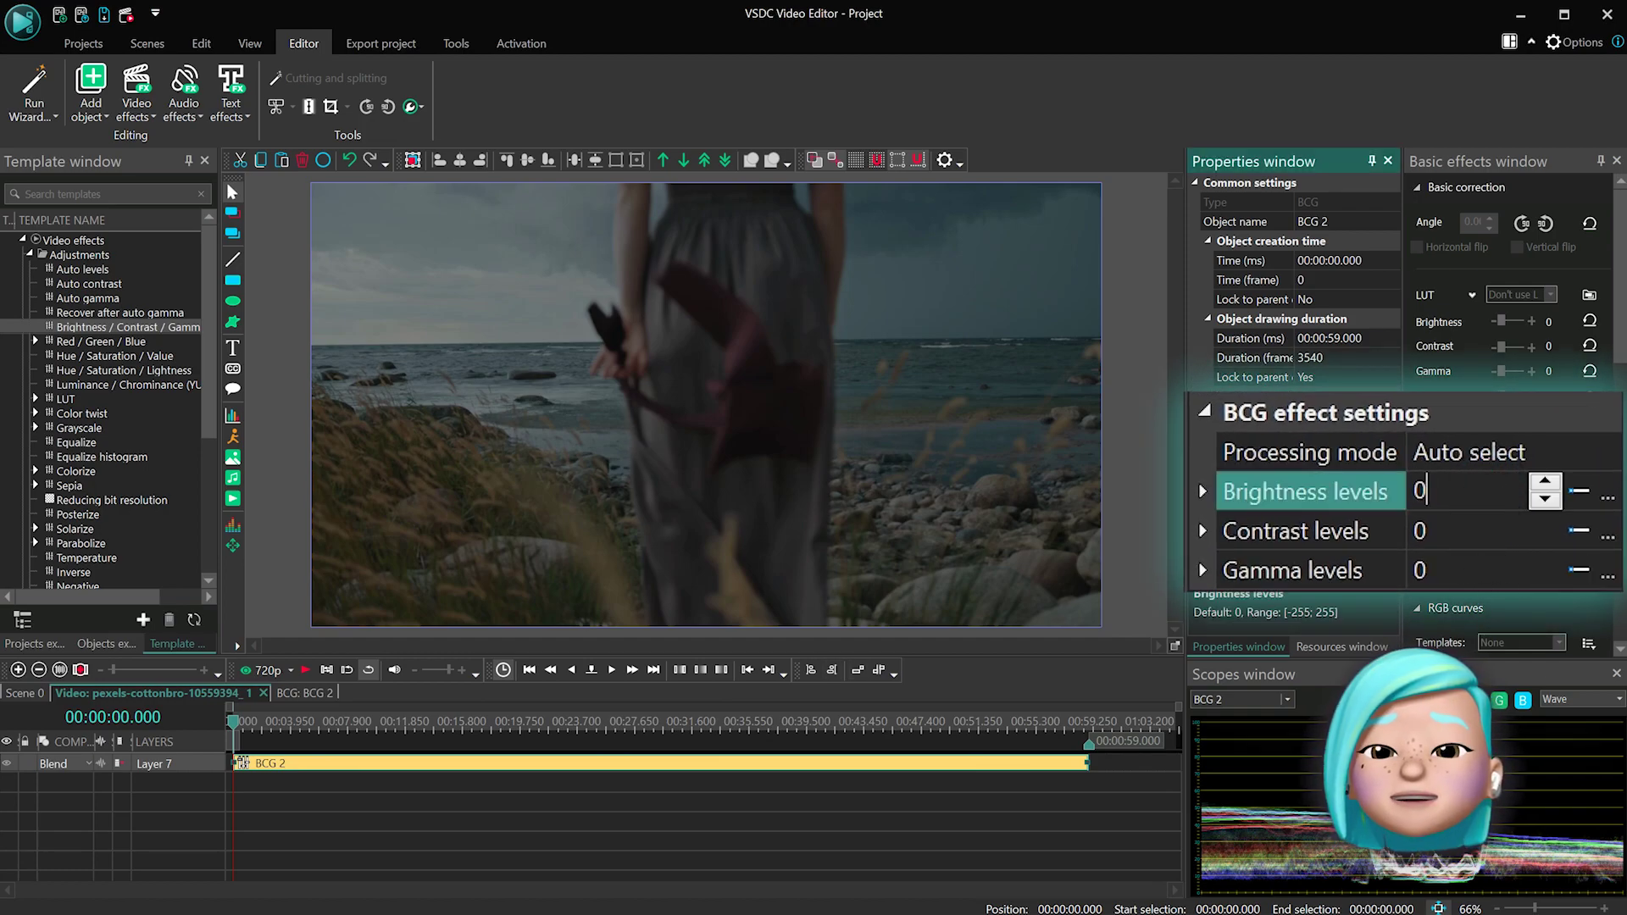
click(1470, 571)
click(1471, 491)
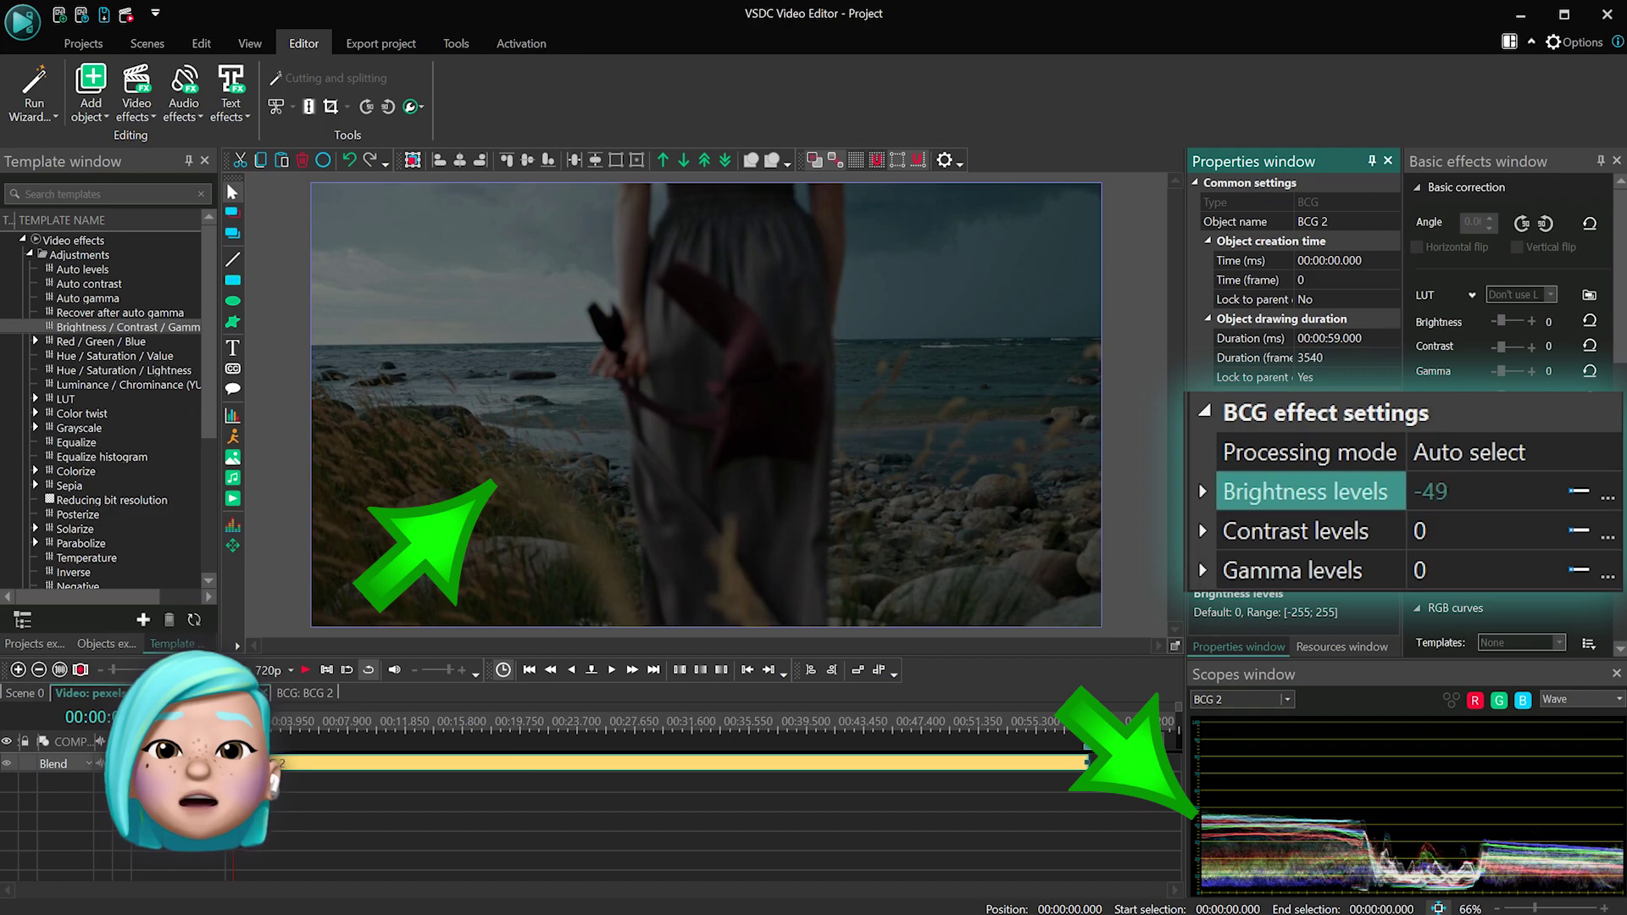
Set the brightness level of the Brightness / Contrast / Gamma effect to 55
key(BackSpace)
key(BackSpace)
text(30)
mouse_move(1579, 491)
mouse_down()
mouse_move(1613, 492)
mouse_move(1556, 492)
mouse_move(1596, 491)
mouse_up()
key(BackSpace)
key(BackSpace)
text(55)
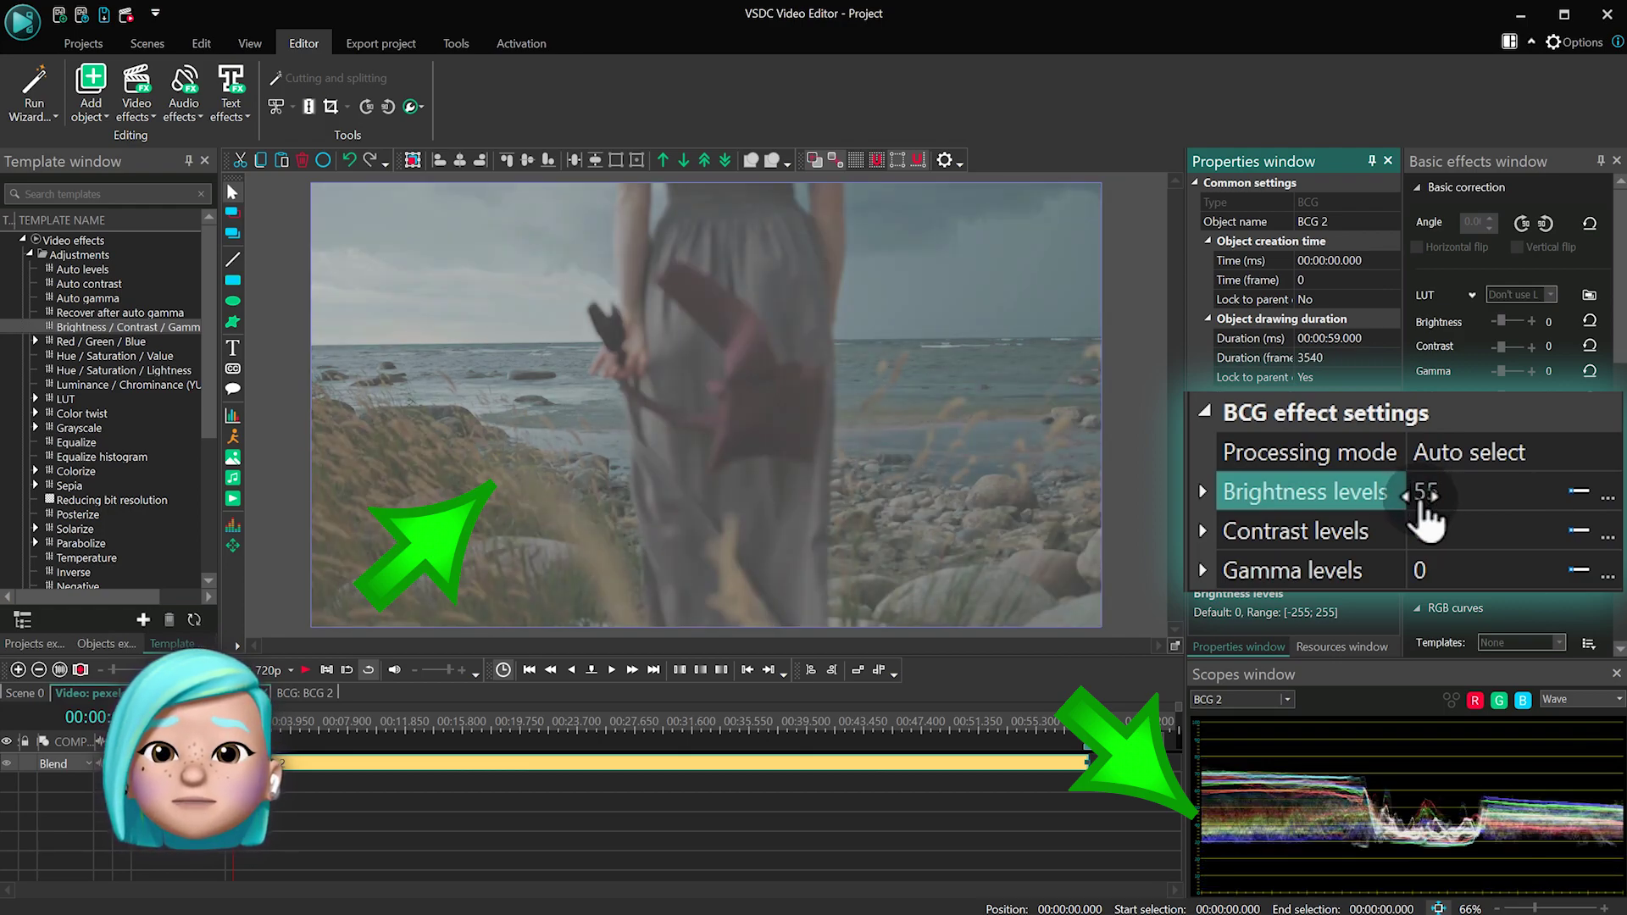
Set the contrast level of the Brightness / Contrast / Gamma effect to 9
click(1420, 530)
text(5)
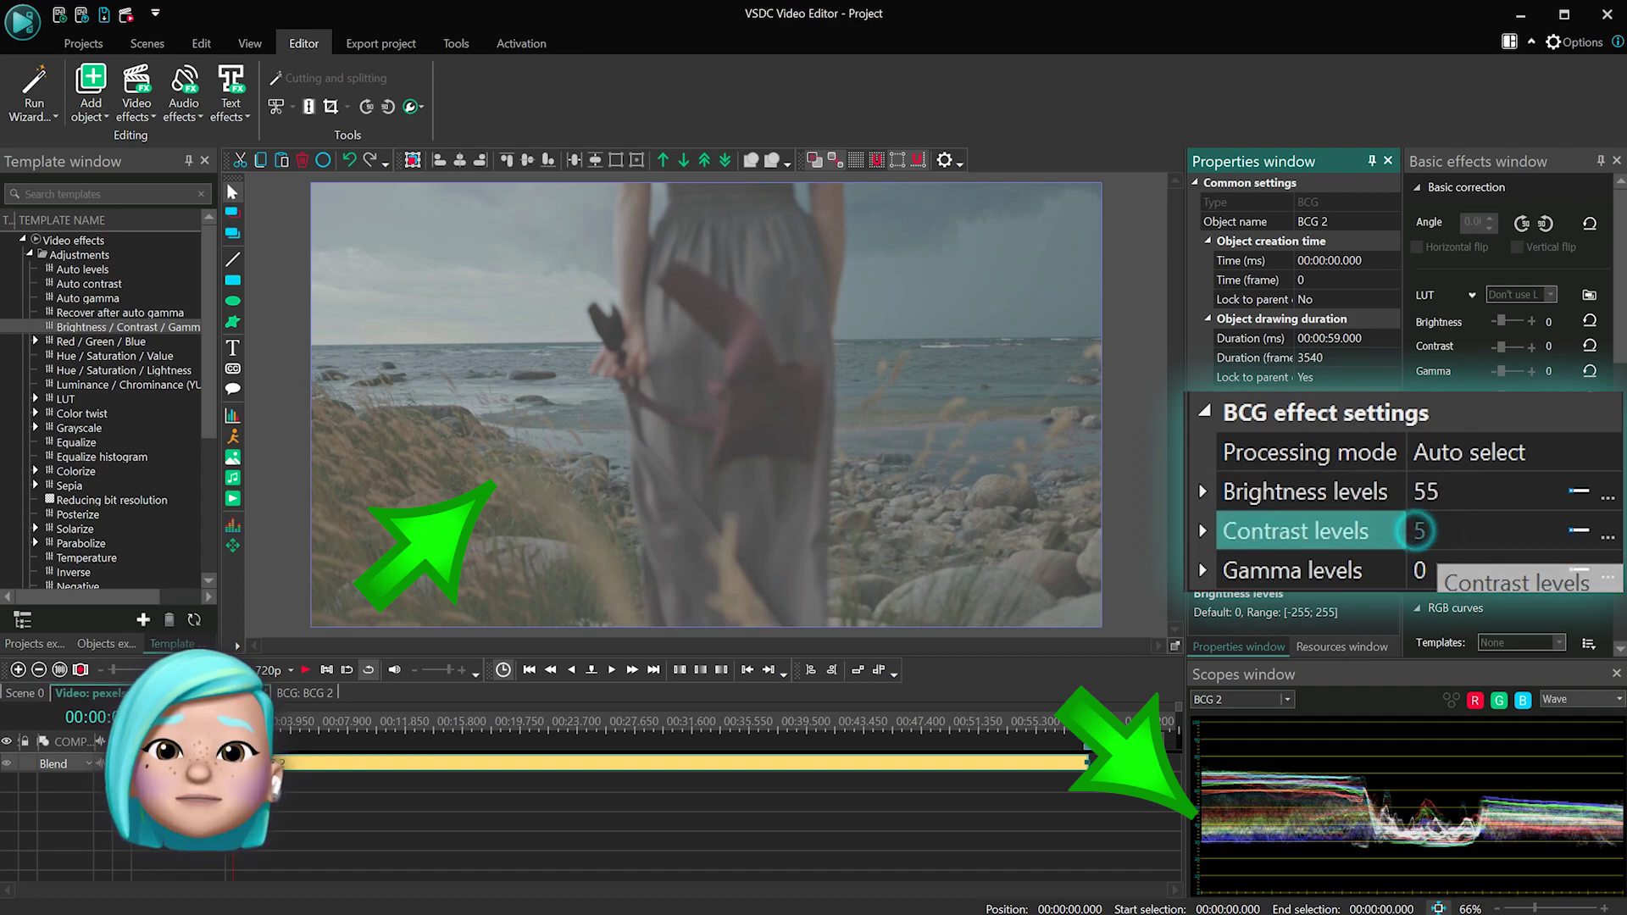
drag(1579, 531, 1581, 531)
key(BackSpace)
text(0)
key(Up)
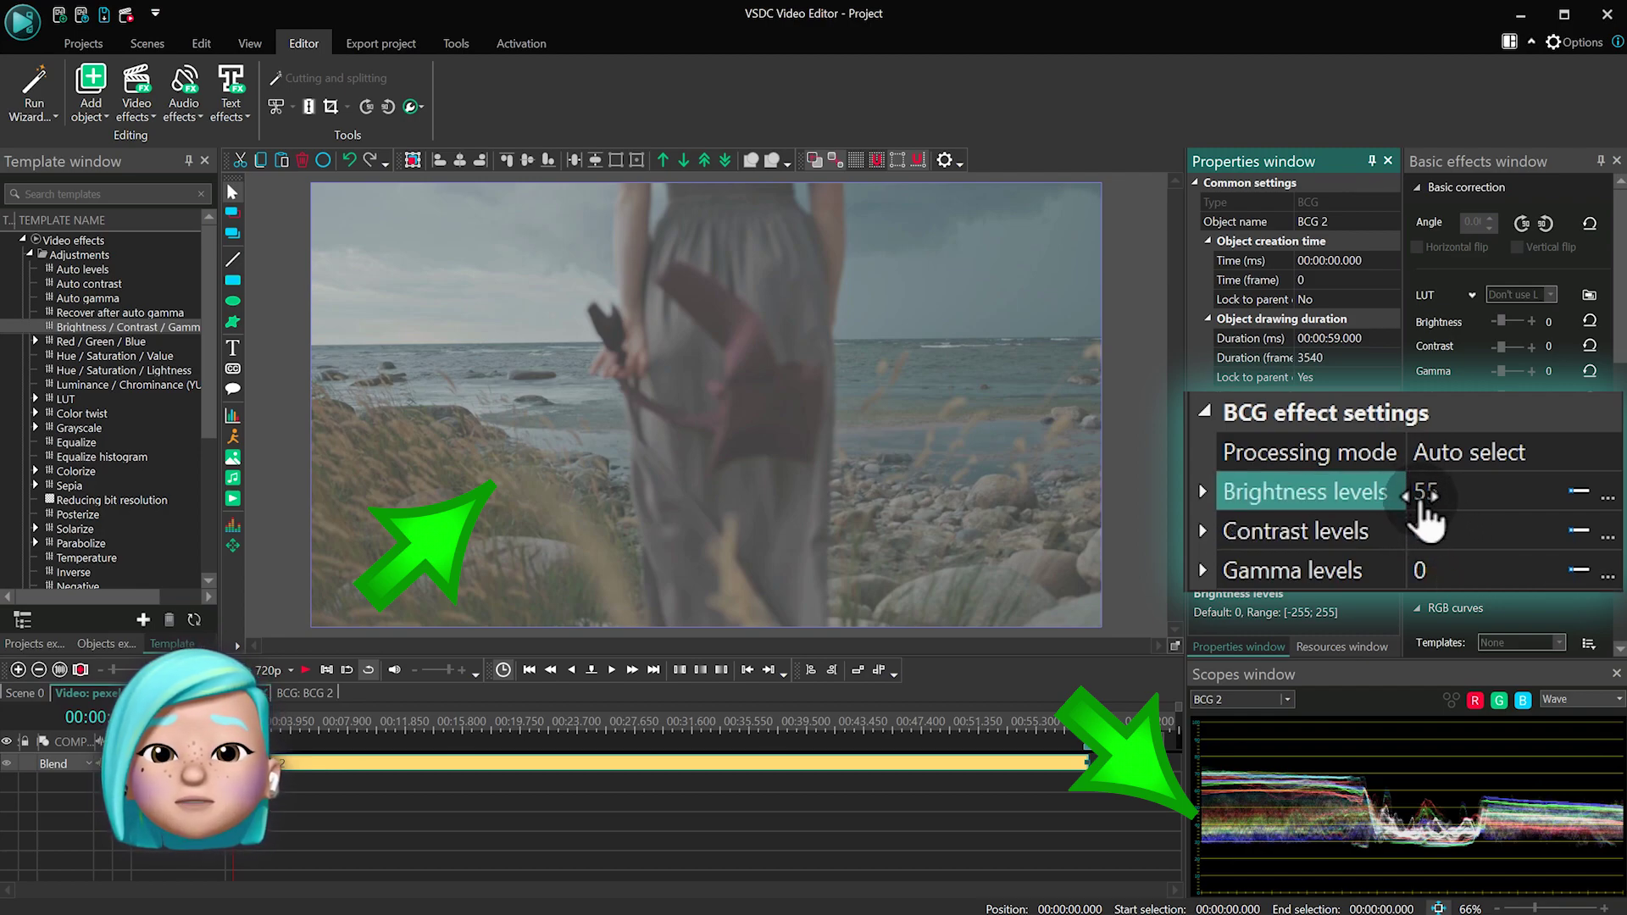
click(1420, 530)
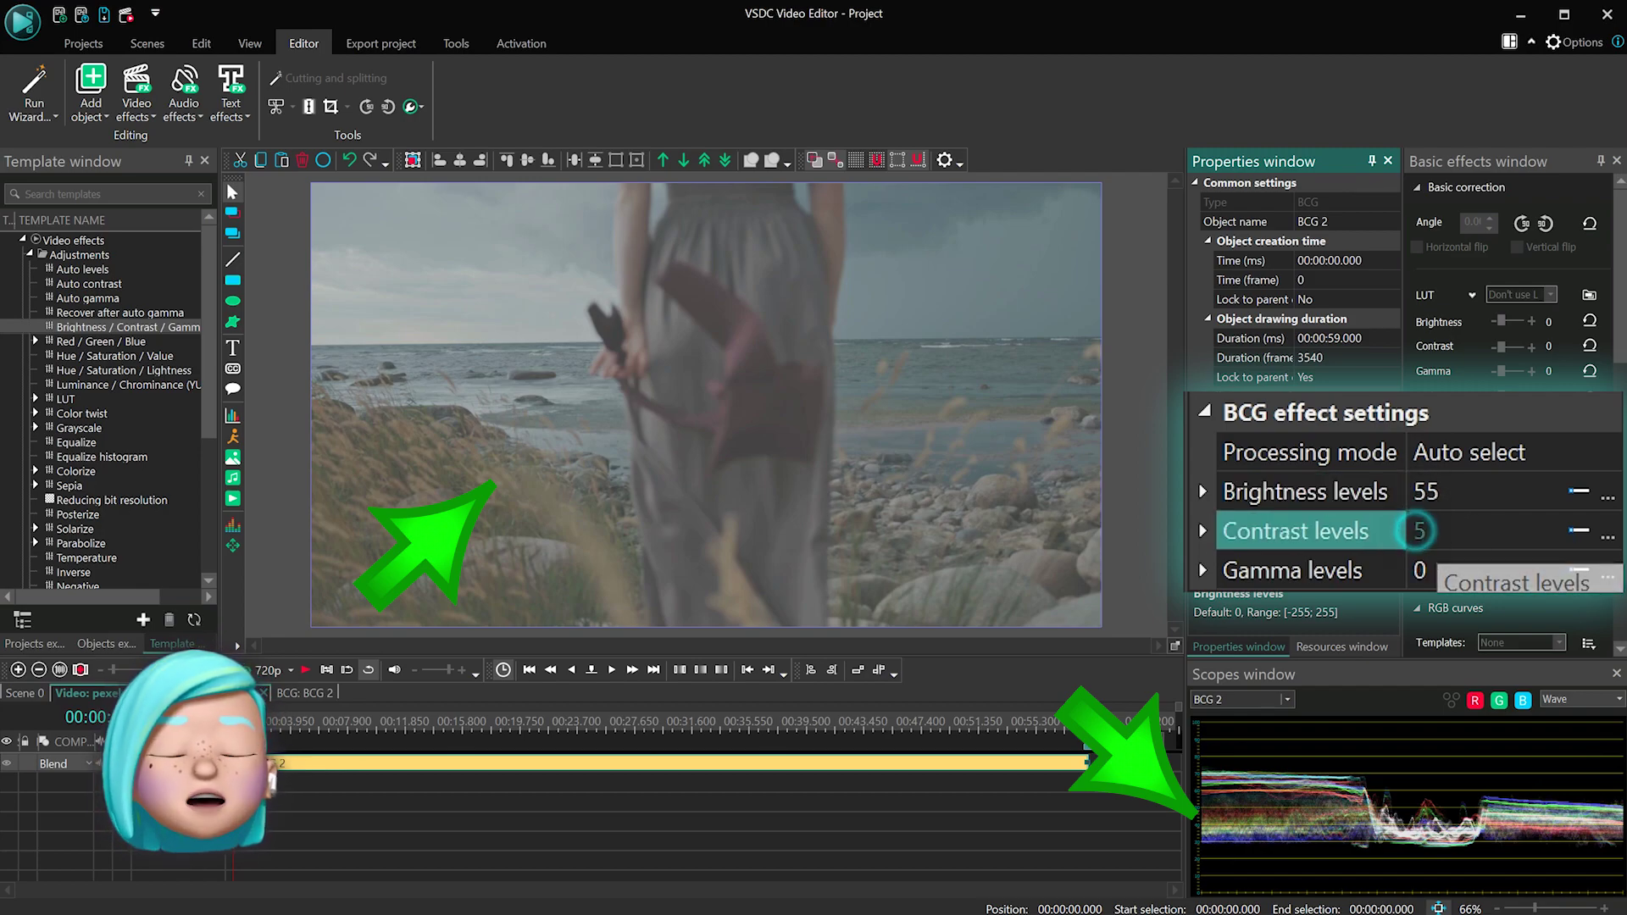
mouse_move(1414, 533)
mouse_down()
mouse_move(1427, 533)
mouse_move(1413, 532)
mouse_up()
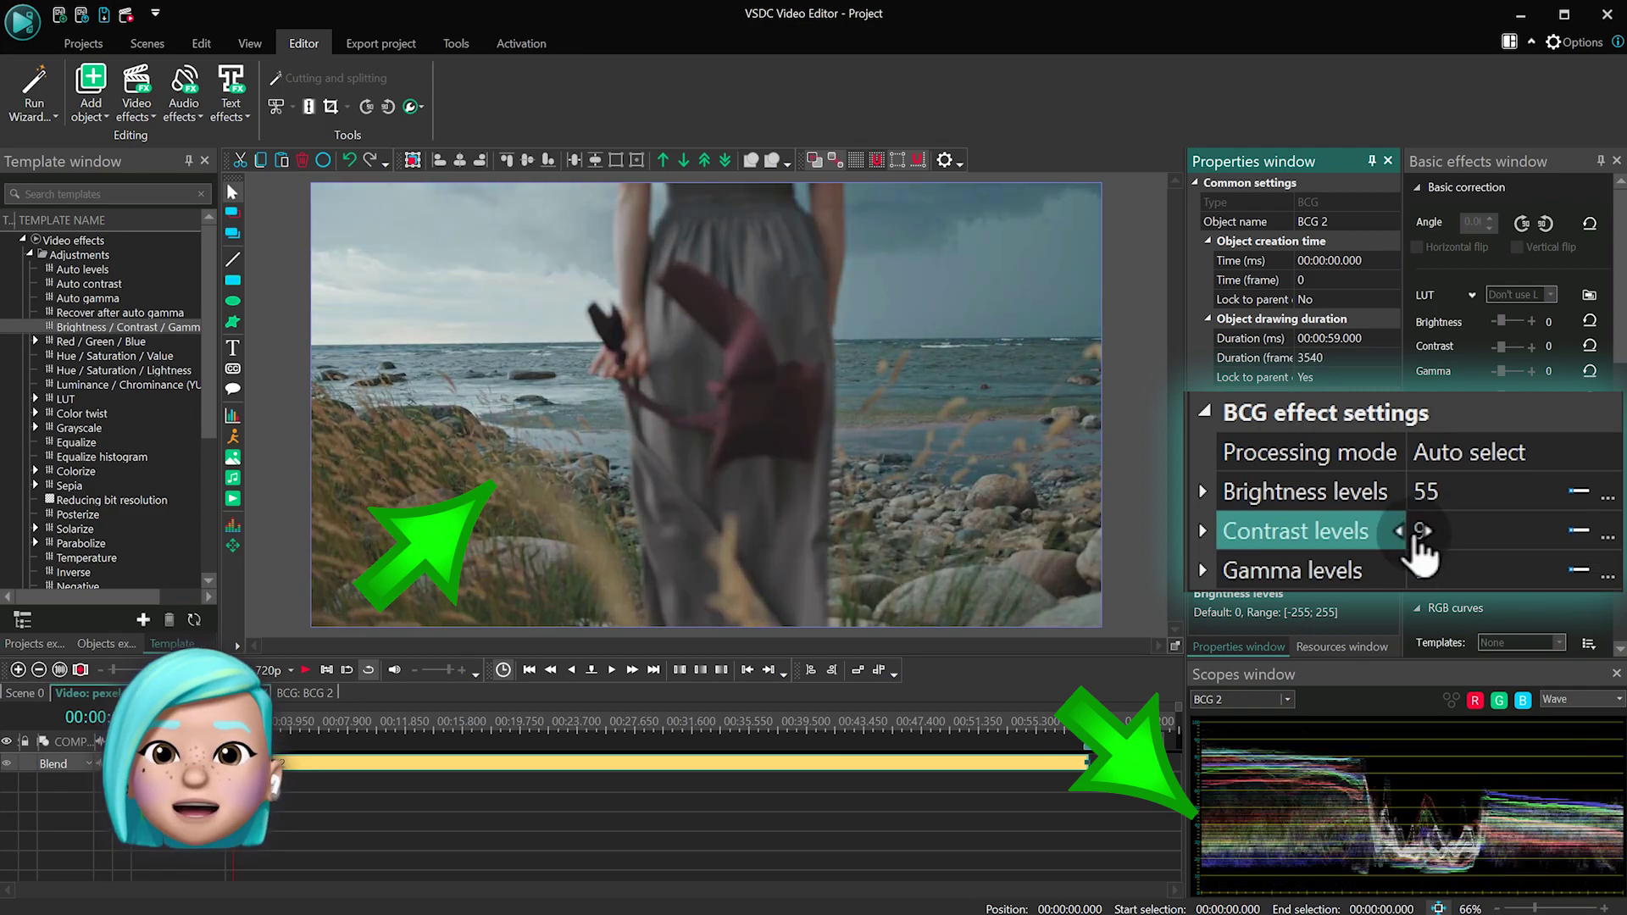
Raise the gamma level of the Brightness / Contrast / Gamma effect to 9 and fine-tune it
click(1419, 571)
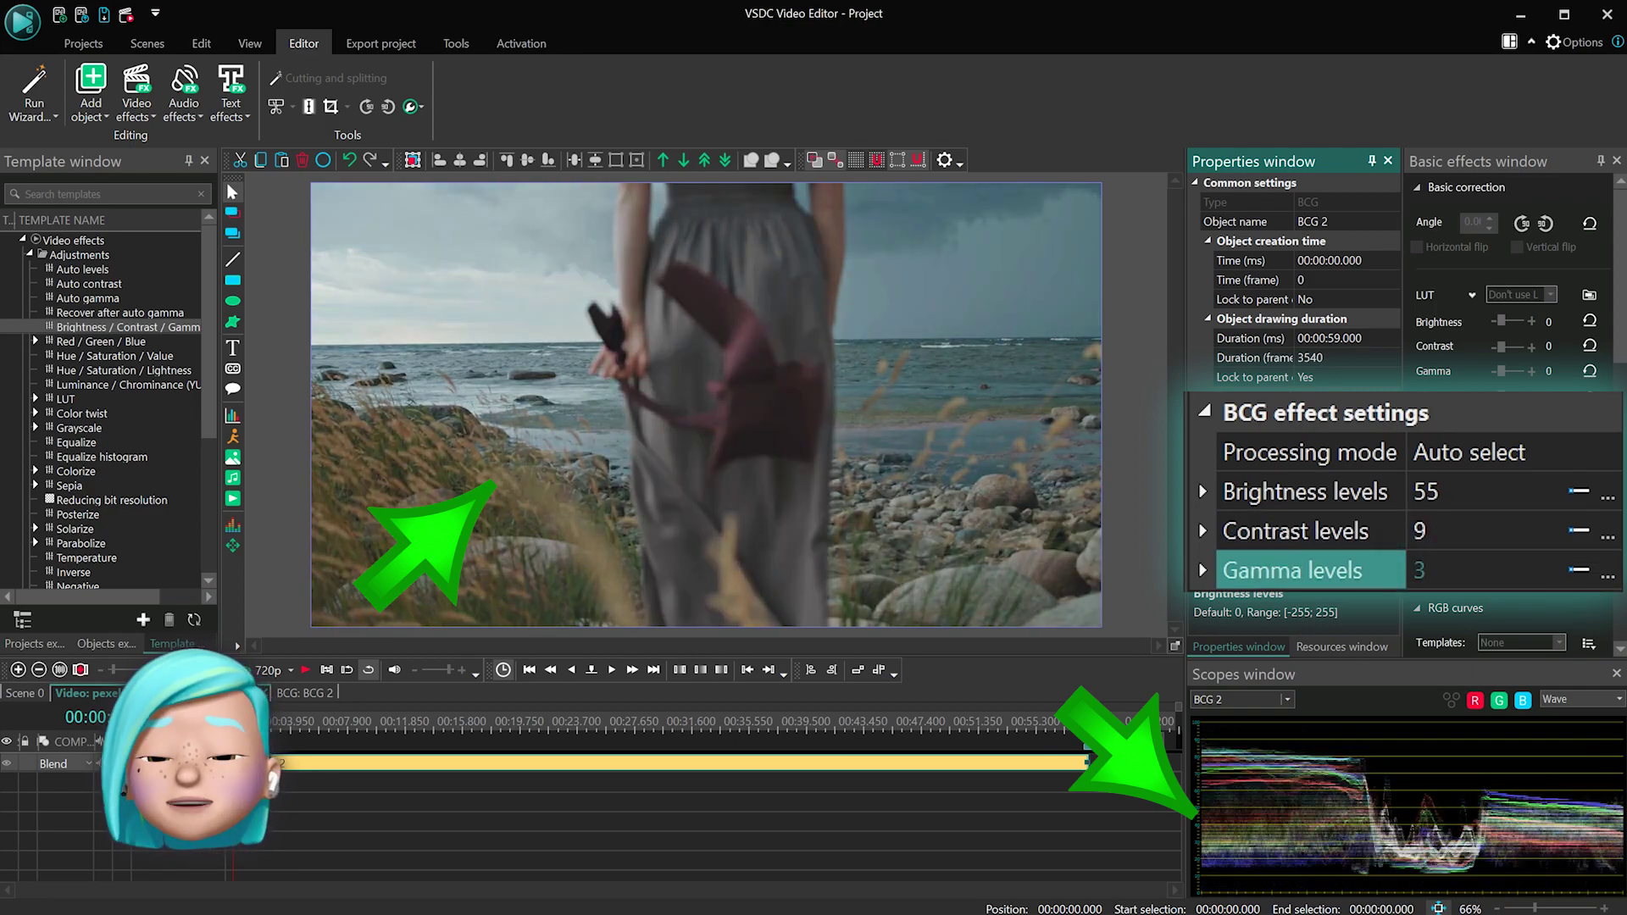
drag(1421, 571, 1428, 570)
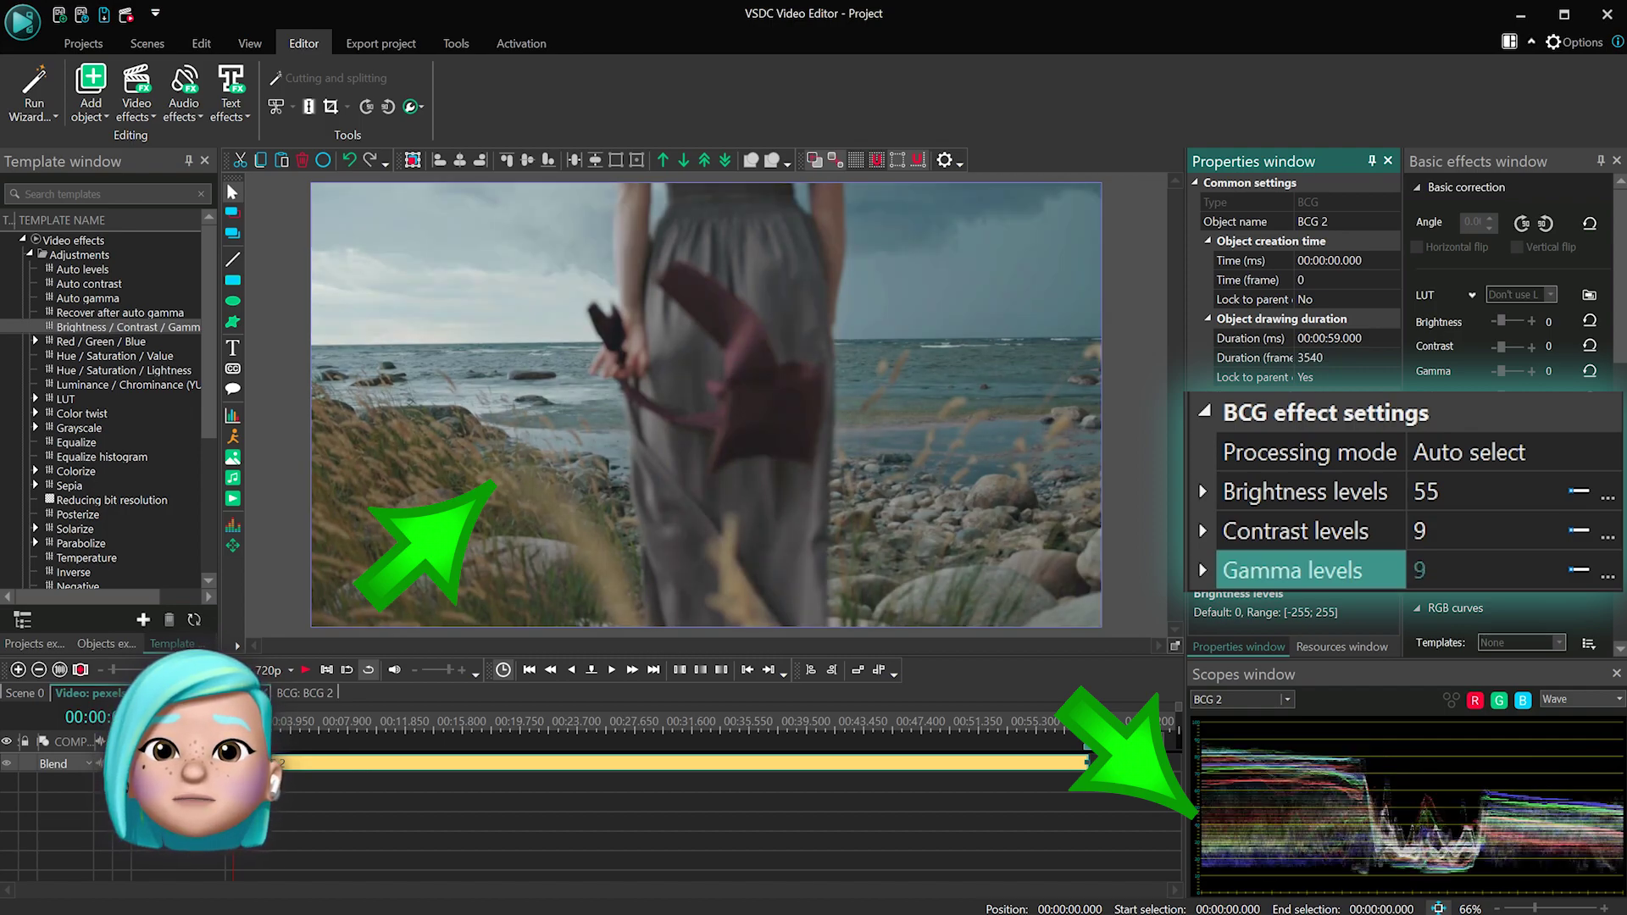
drag(1420, 570, 1414, 571)
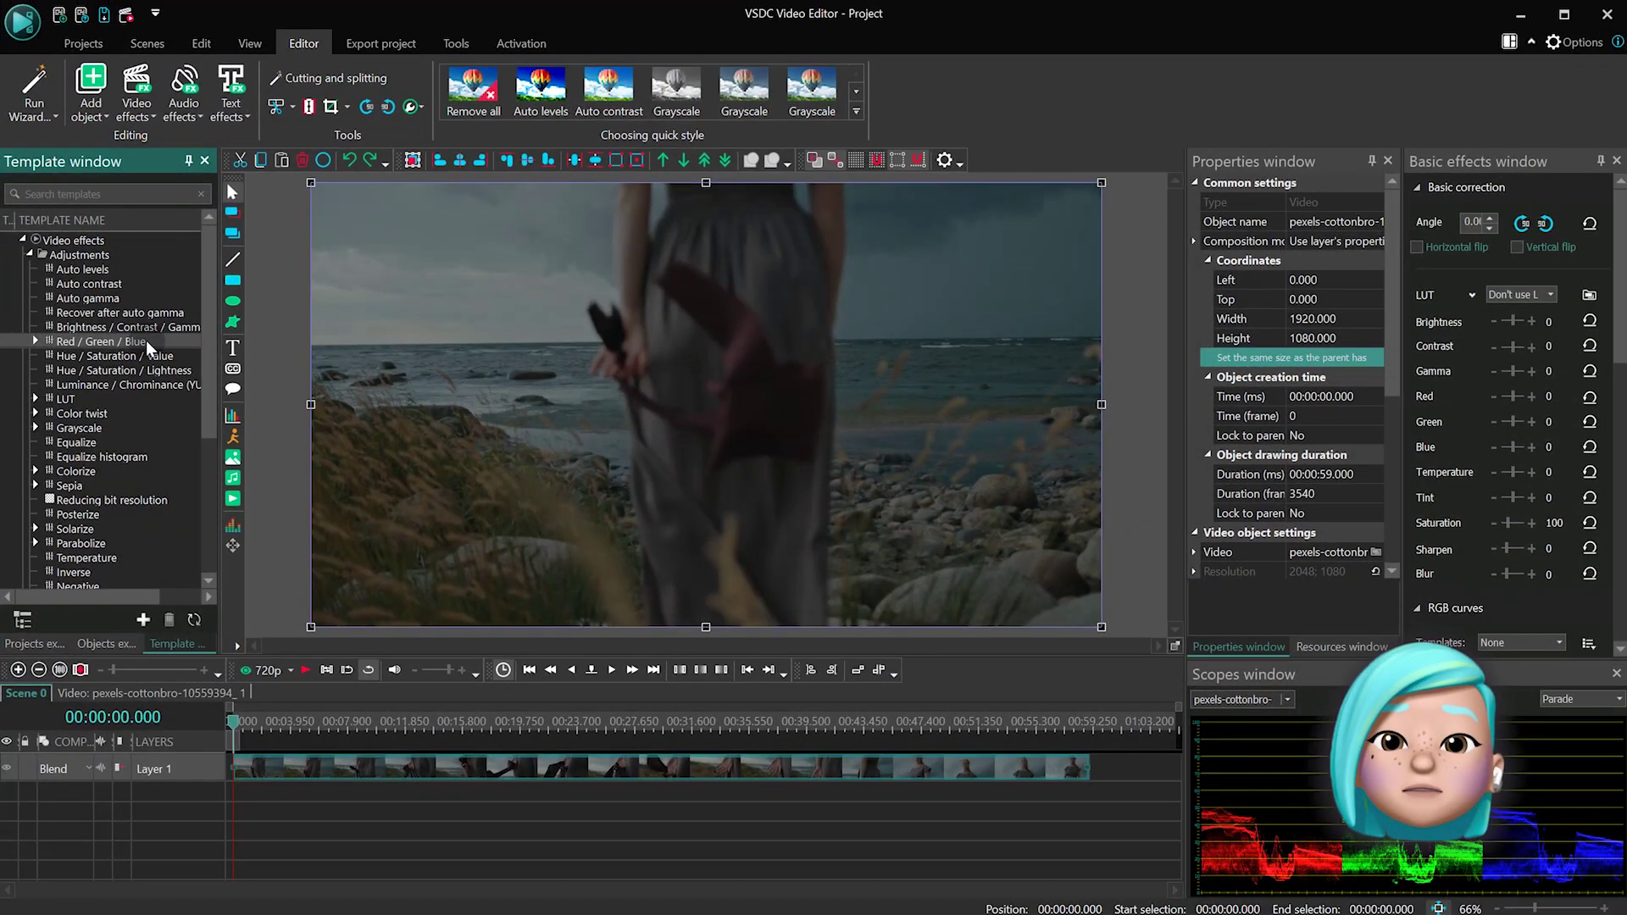
Apply the Red / Green / Blue adjustment to the clip, select the effect on the timeline and display its RGB curves
drag(146, 339, 515, 361)
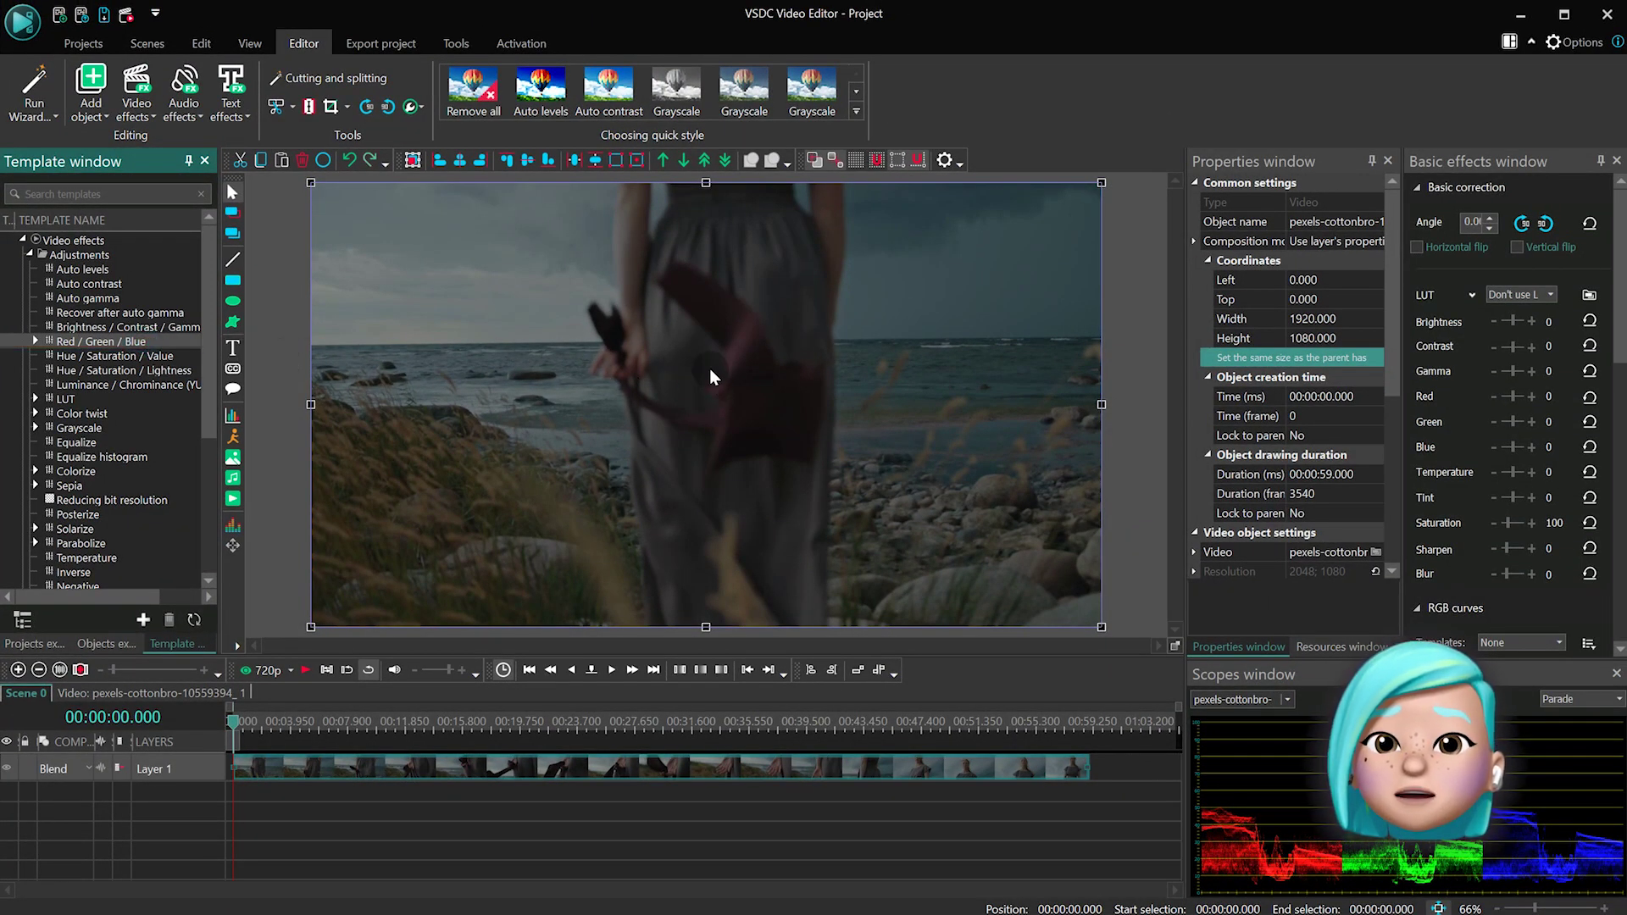
drag(686, 777, 688, 777)
double_click(689, 765)
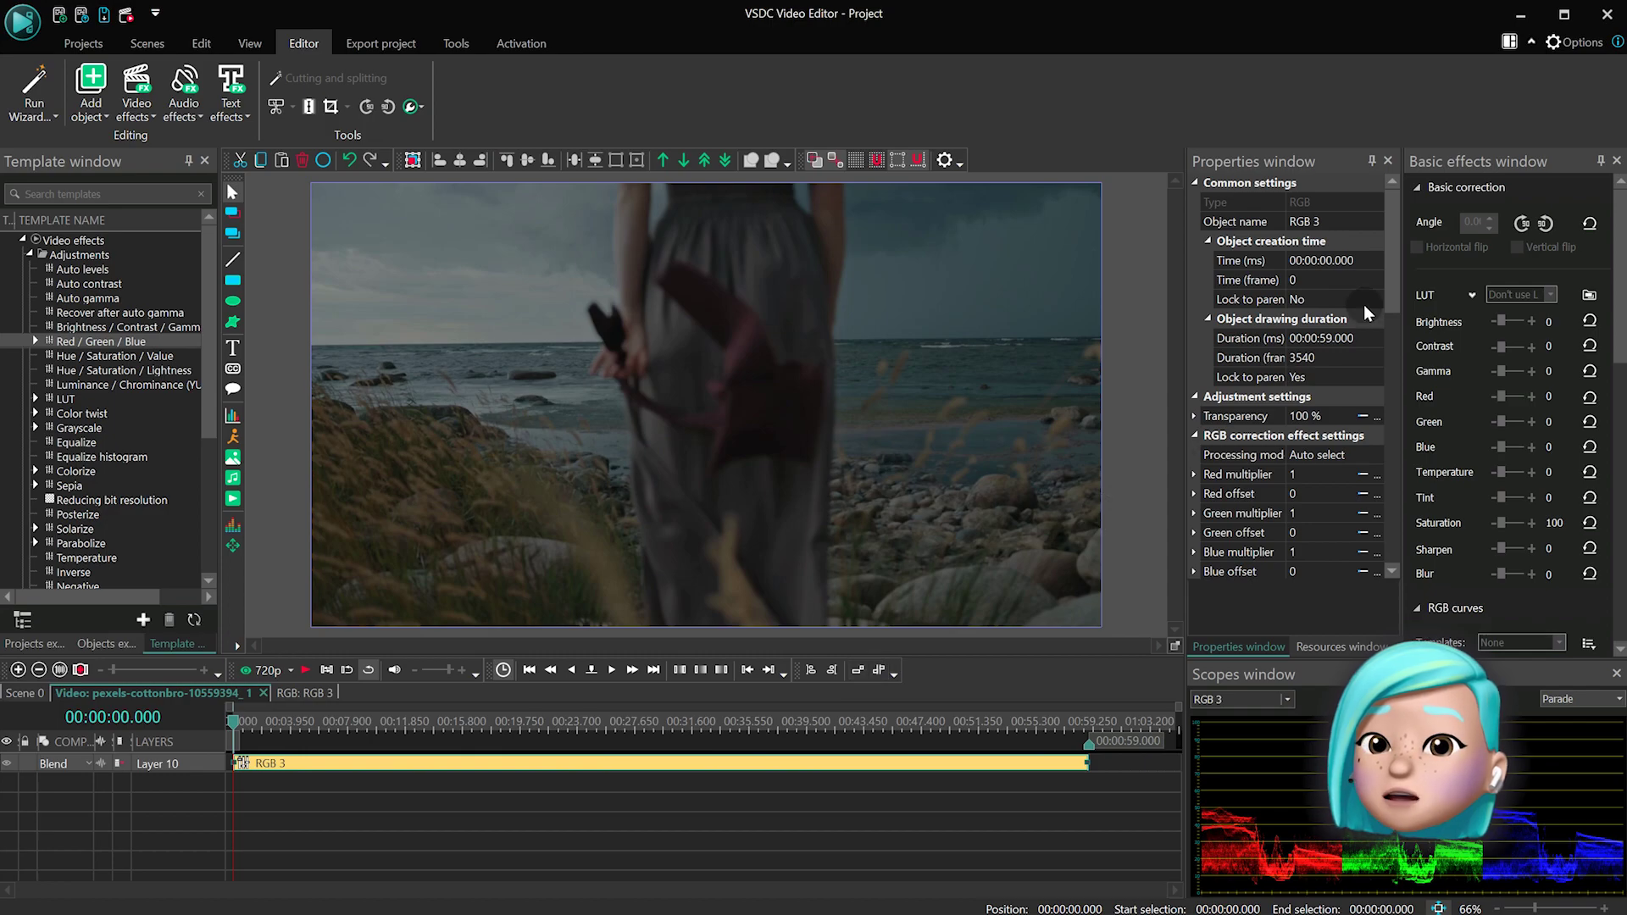
drag(1396, 254, 1396, 511)
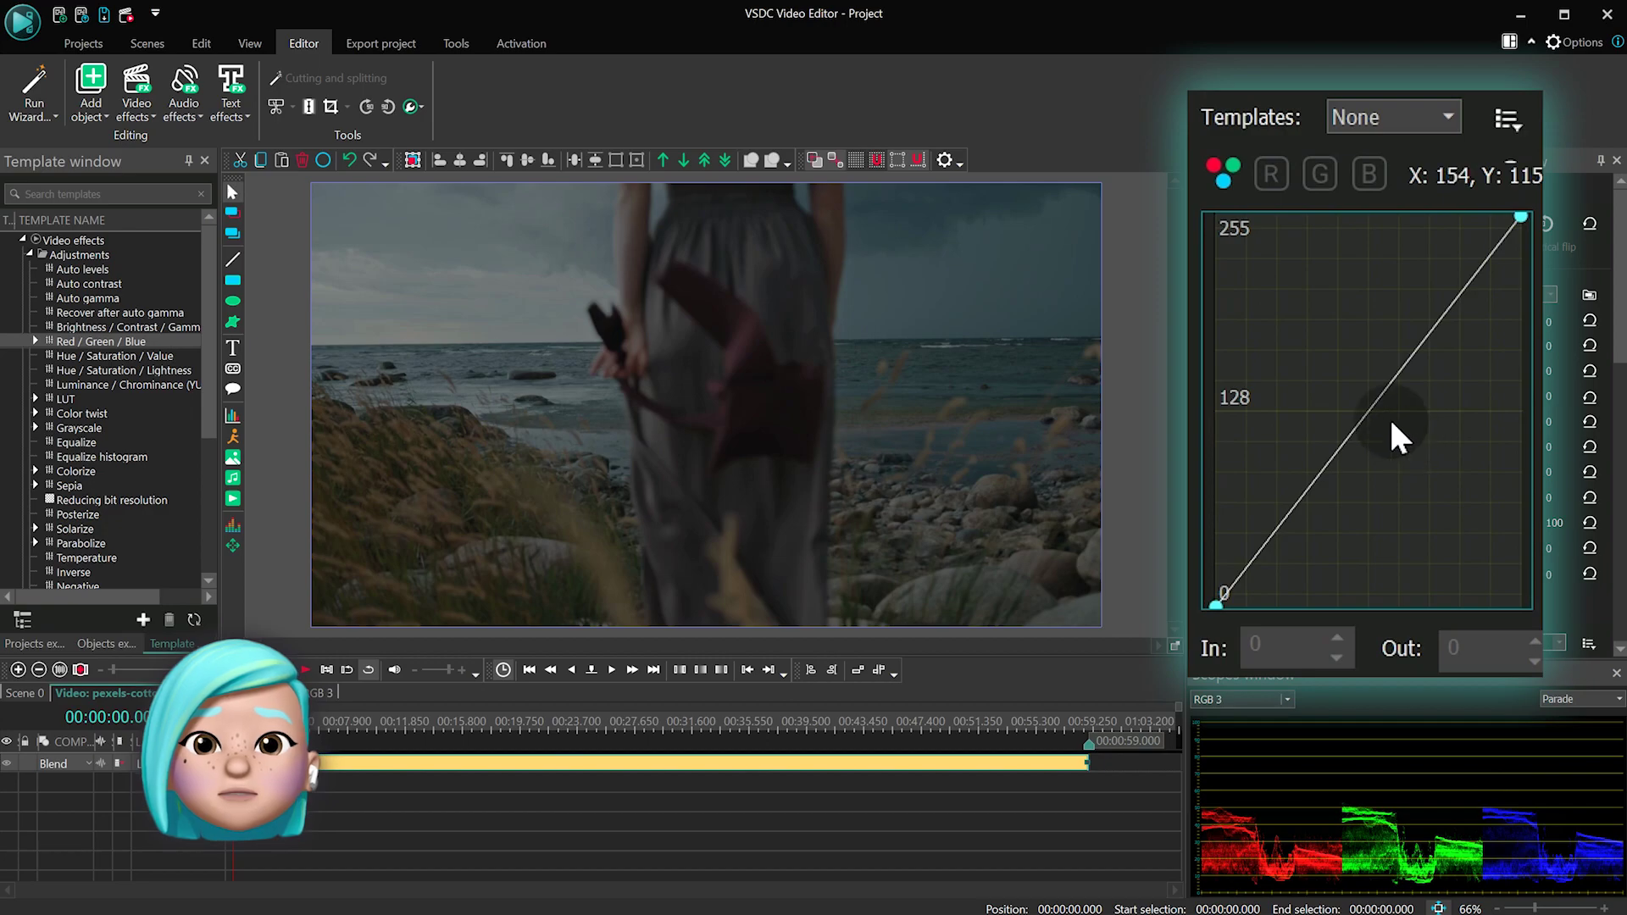
Bend the combined RGB curve into an S-shape, raising a midtone point and lowering a second point in the shadows
click(1367, 413)
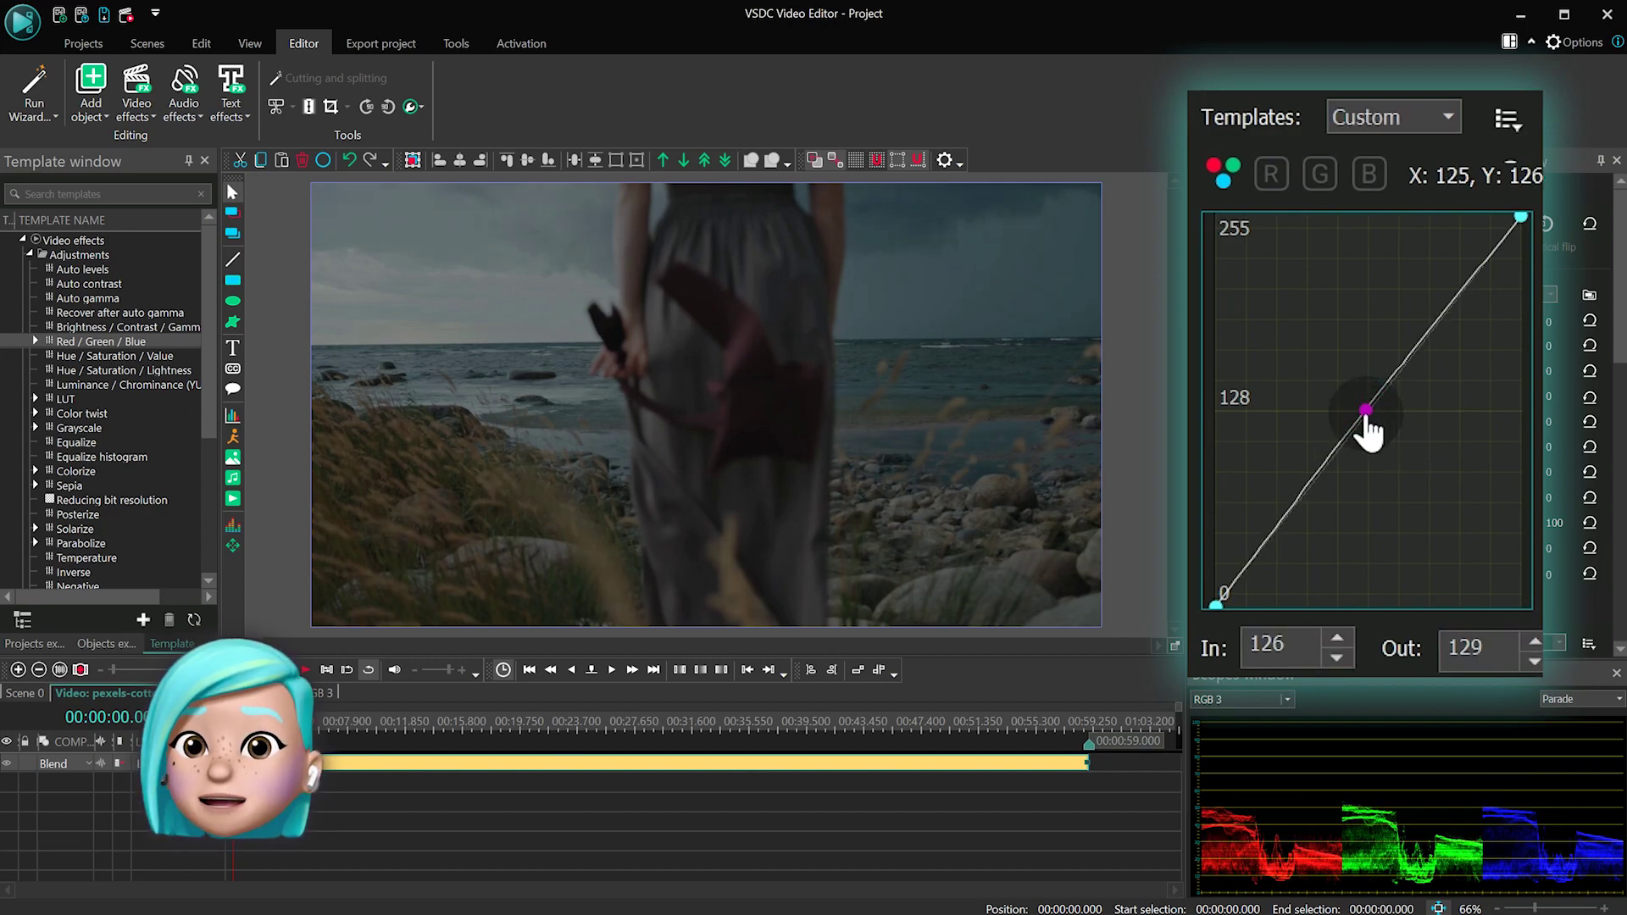
drag(1366, 417, 1305, 394)
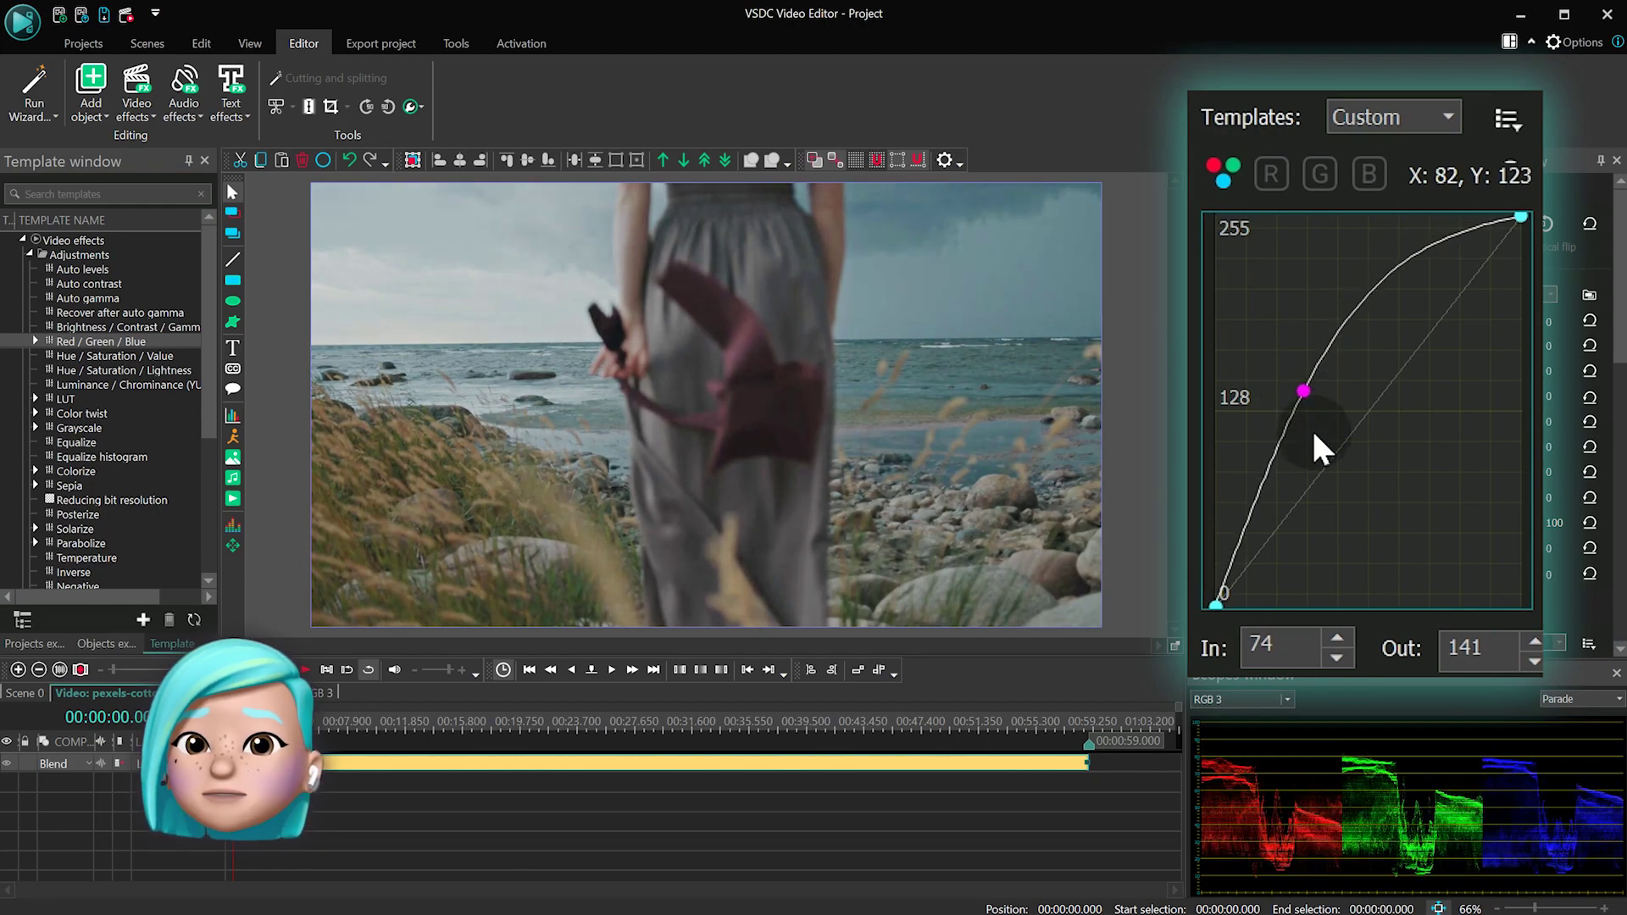
click(1264, 481)
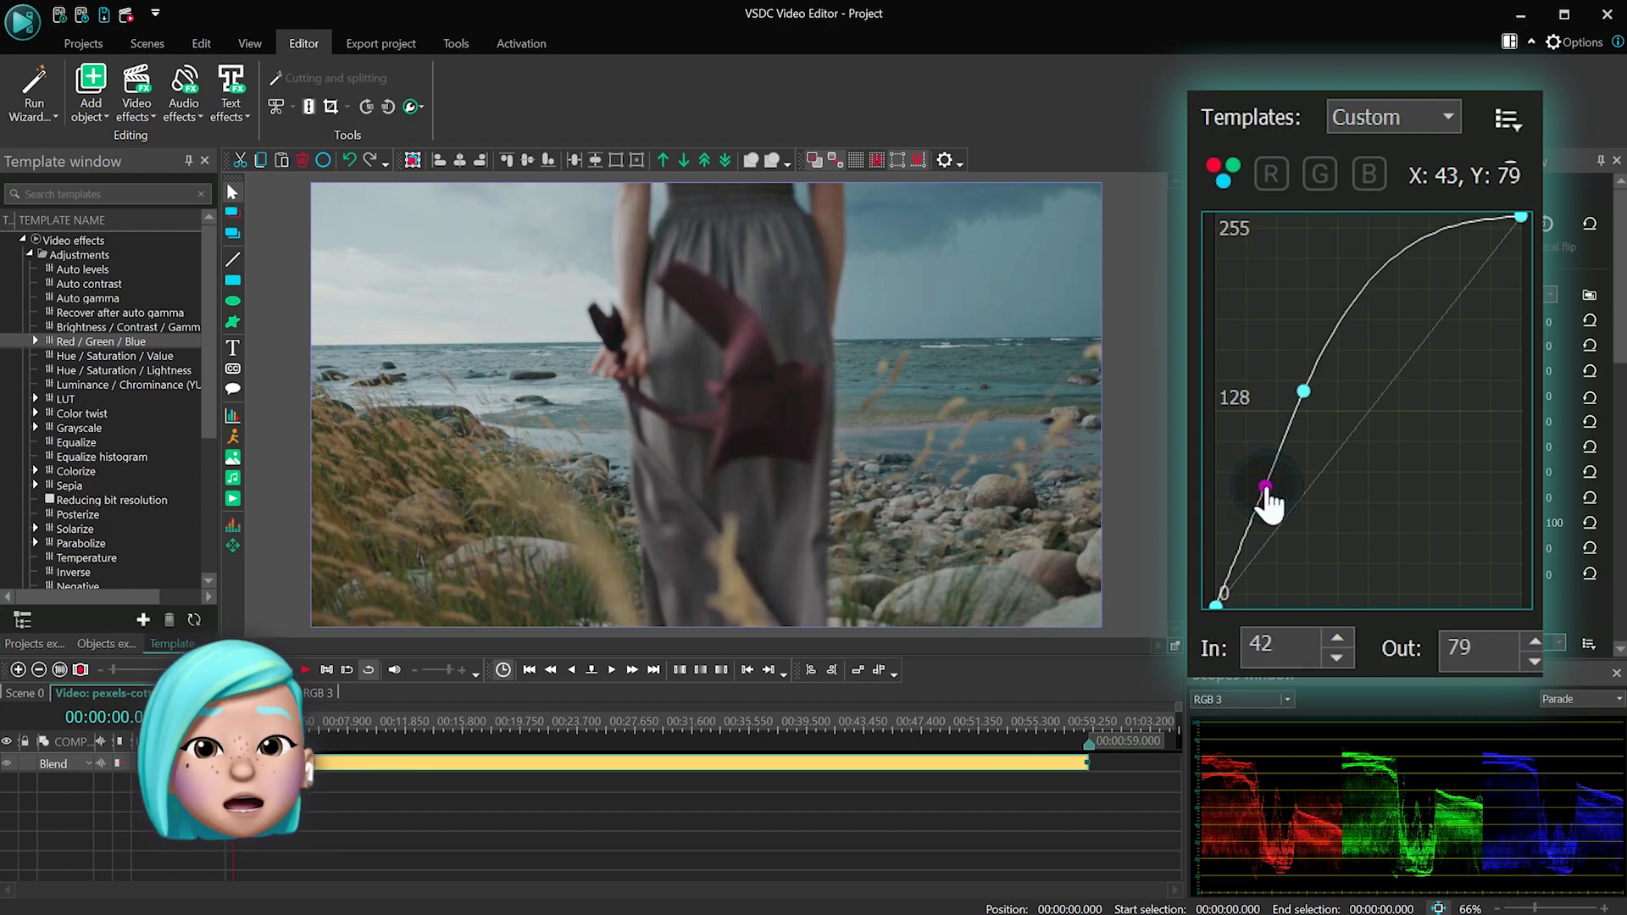
drag(1264, 483, 1263, 556)
drag(1303, 391, 1313, 428)
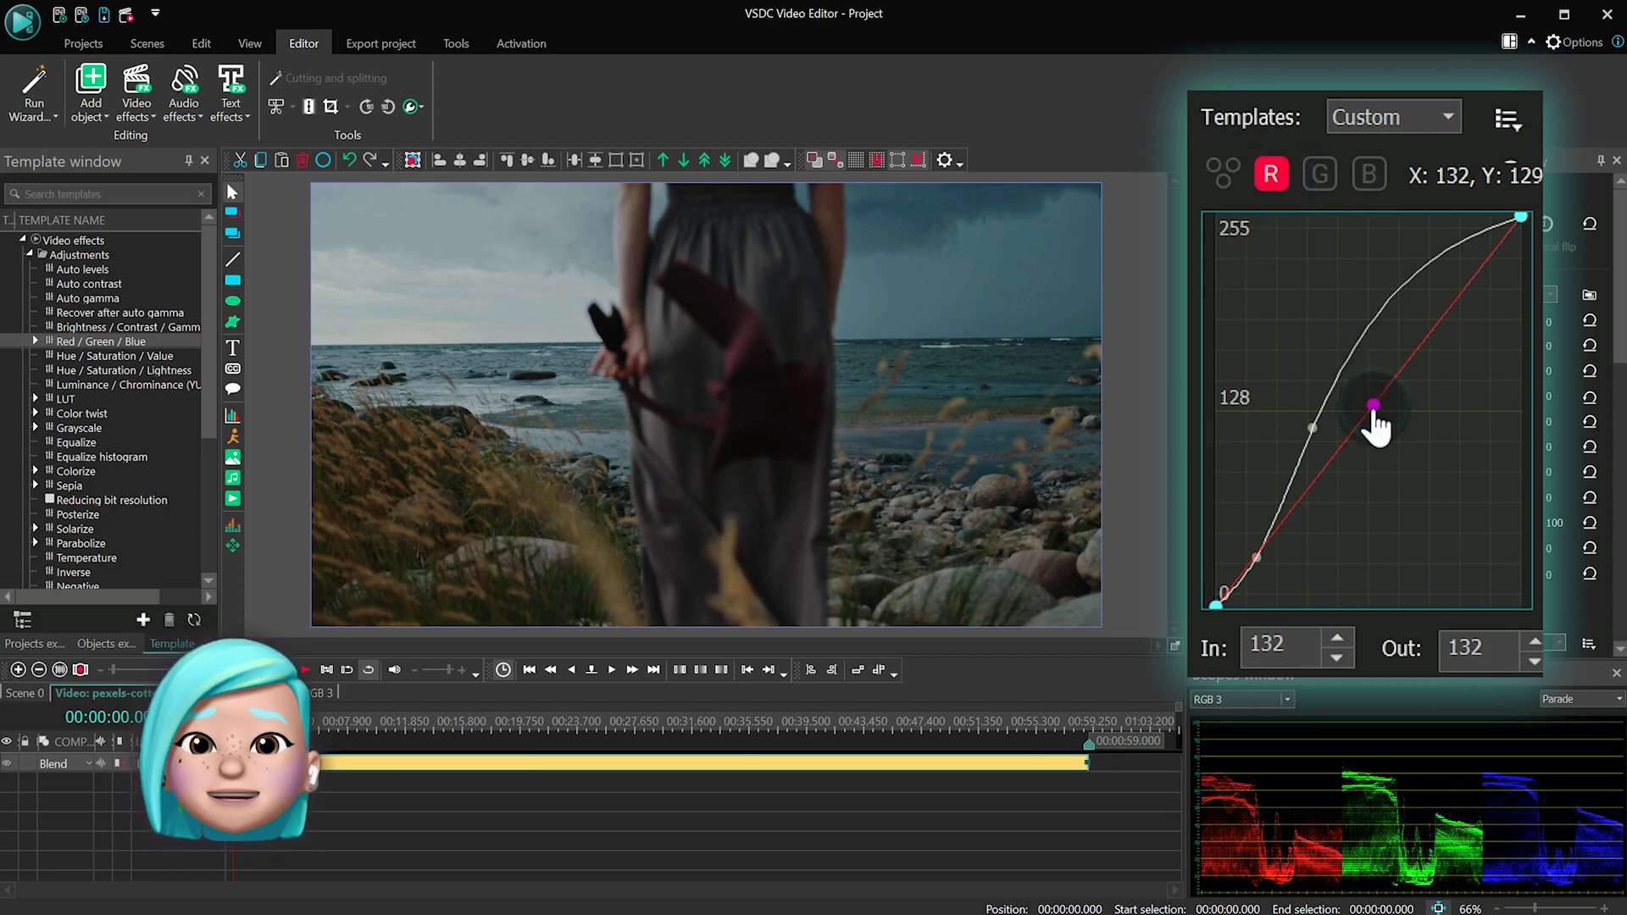
Raise the red curve's midpoint to about In 136, Out 146, and bend the green curve into an S through about In 175, Out 186
drag(1367, 393, 1370, 389)
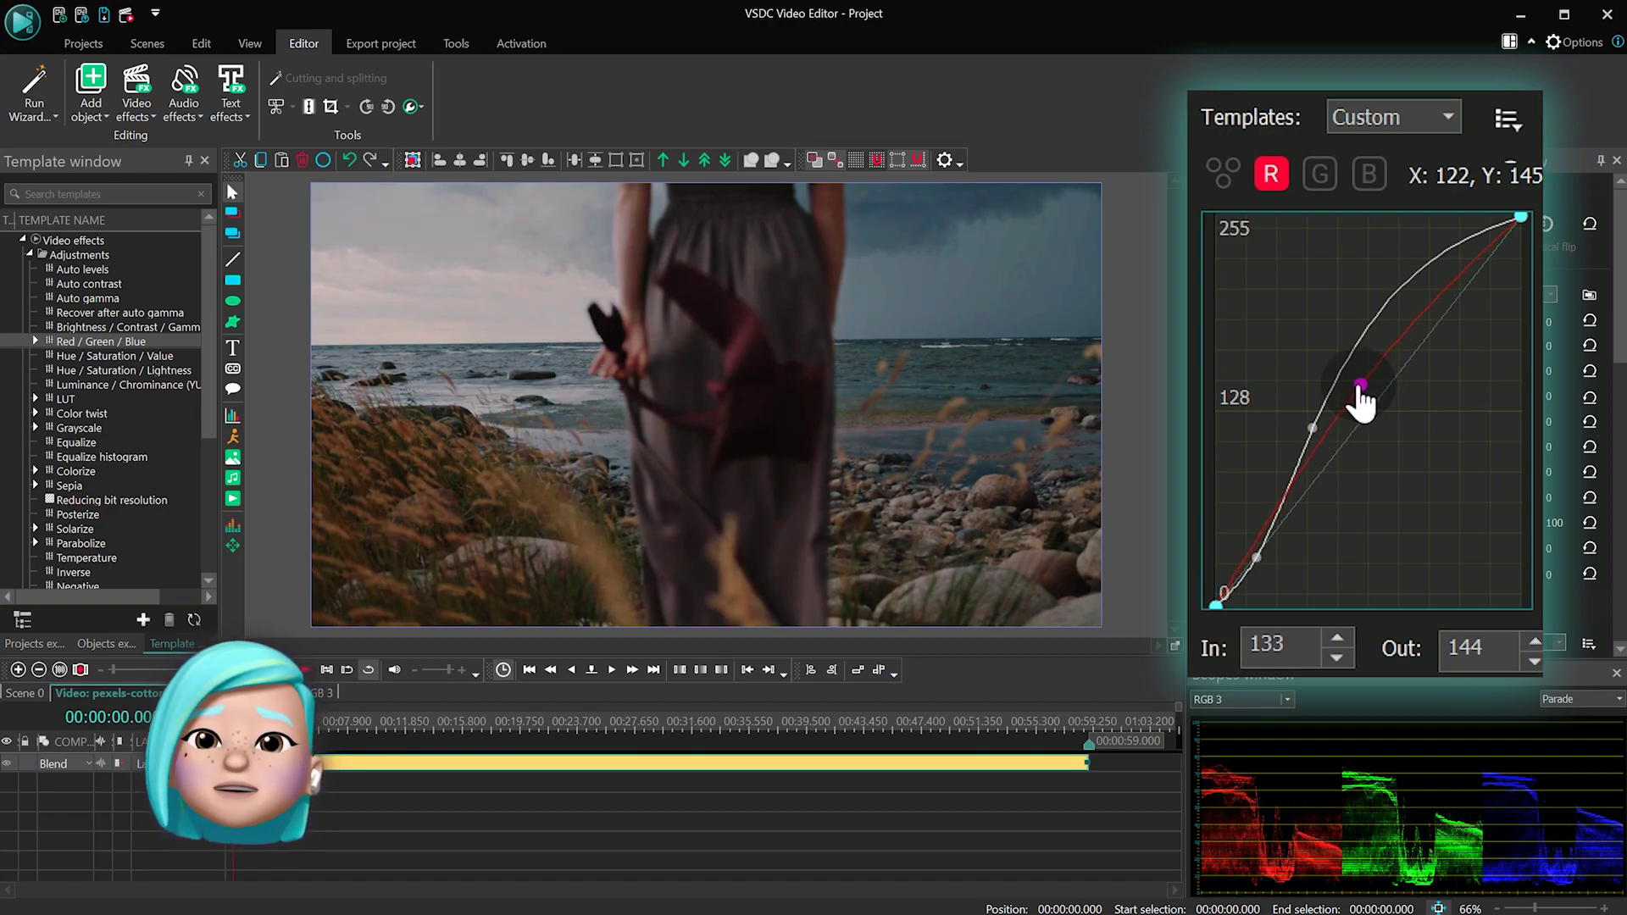
mouse_move(1360, 388)
mouse_down()
mouse_move(1337, 384)
mouse_move(1383, 401)
mouse_up()
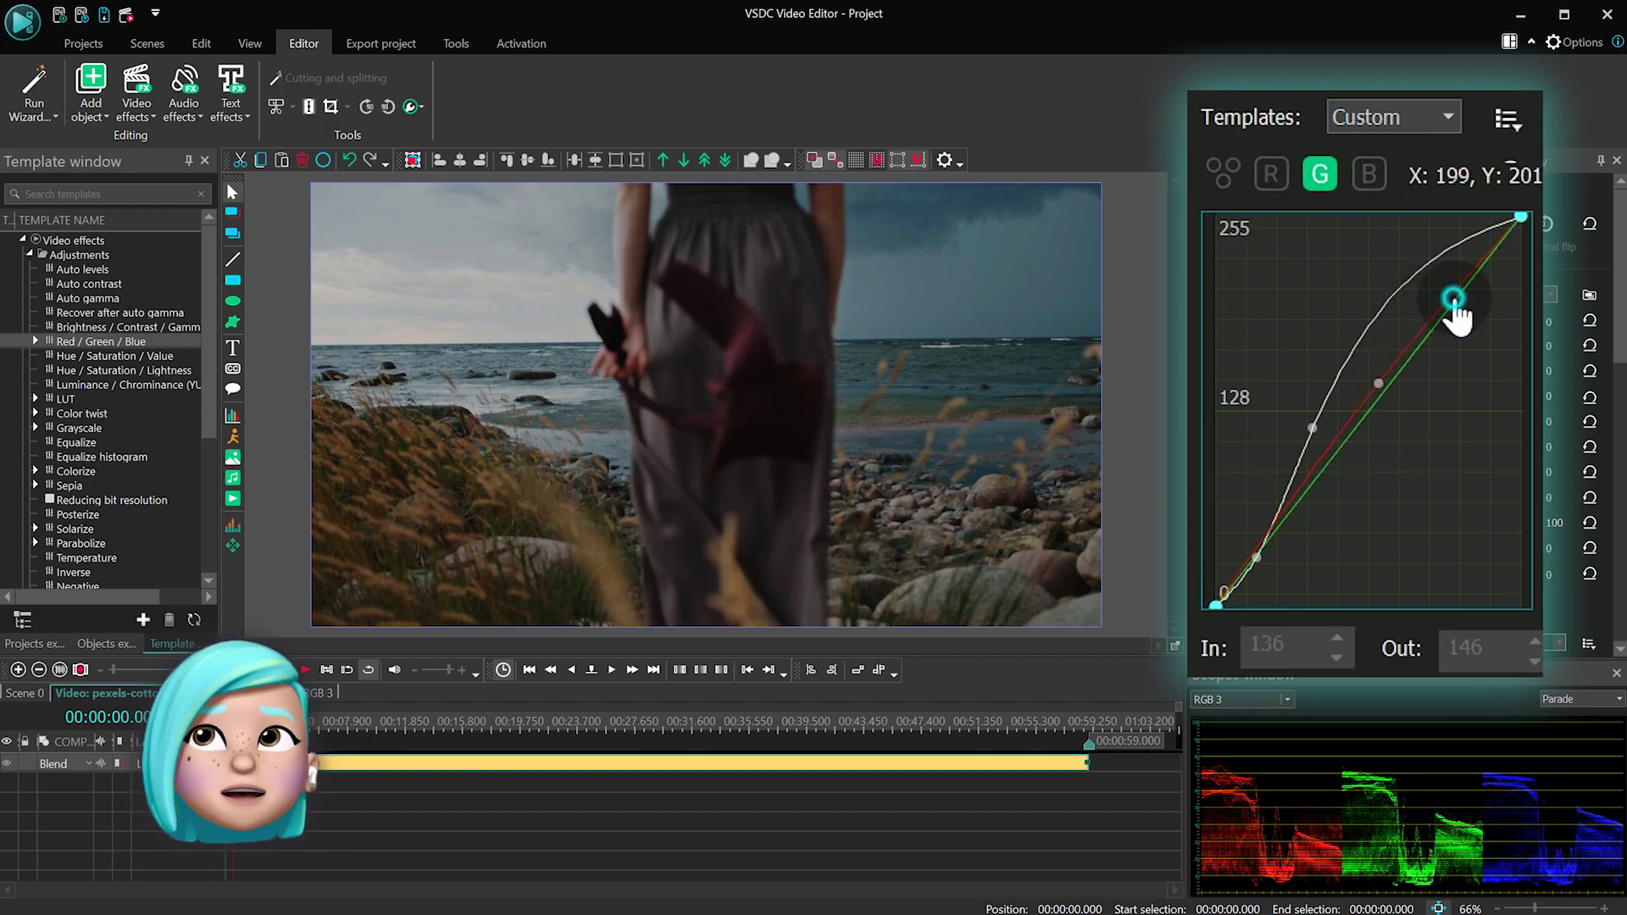
mouse_move(1452, 309)
mouse_down()
mouse_move(1438, 313)
mouse_move(1461, 317)
mouse_up()
drag(1308, 489, 1337, 502)
drag(1448, 301, 1429, 307)
drag(1337, 502, 1327, 500)
mouse_move(1430, 307)
mouse_down()
mouse_move(1414, 313)
mouse_move(1425, 323)
mouse_up()
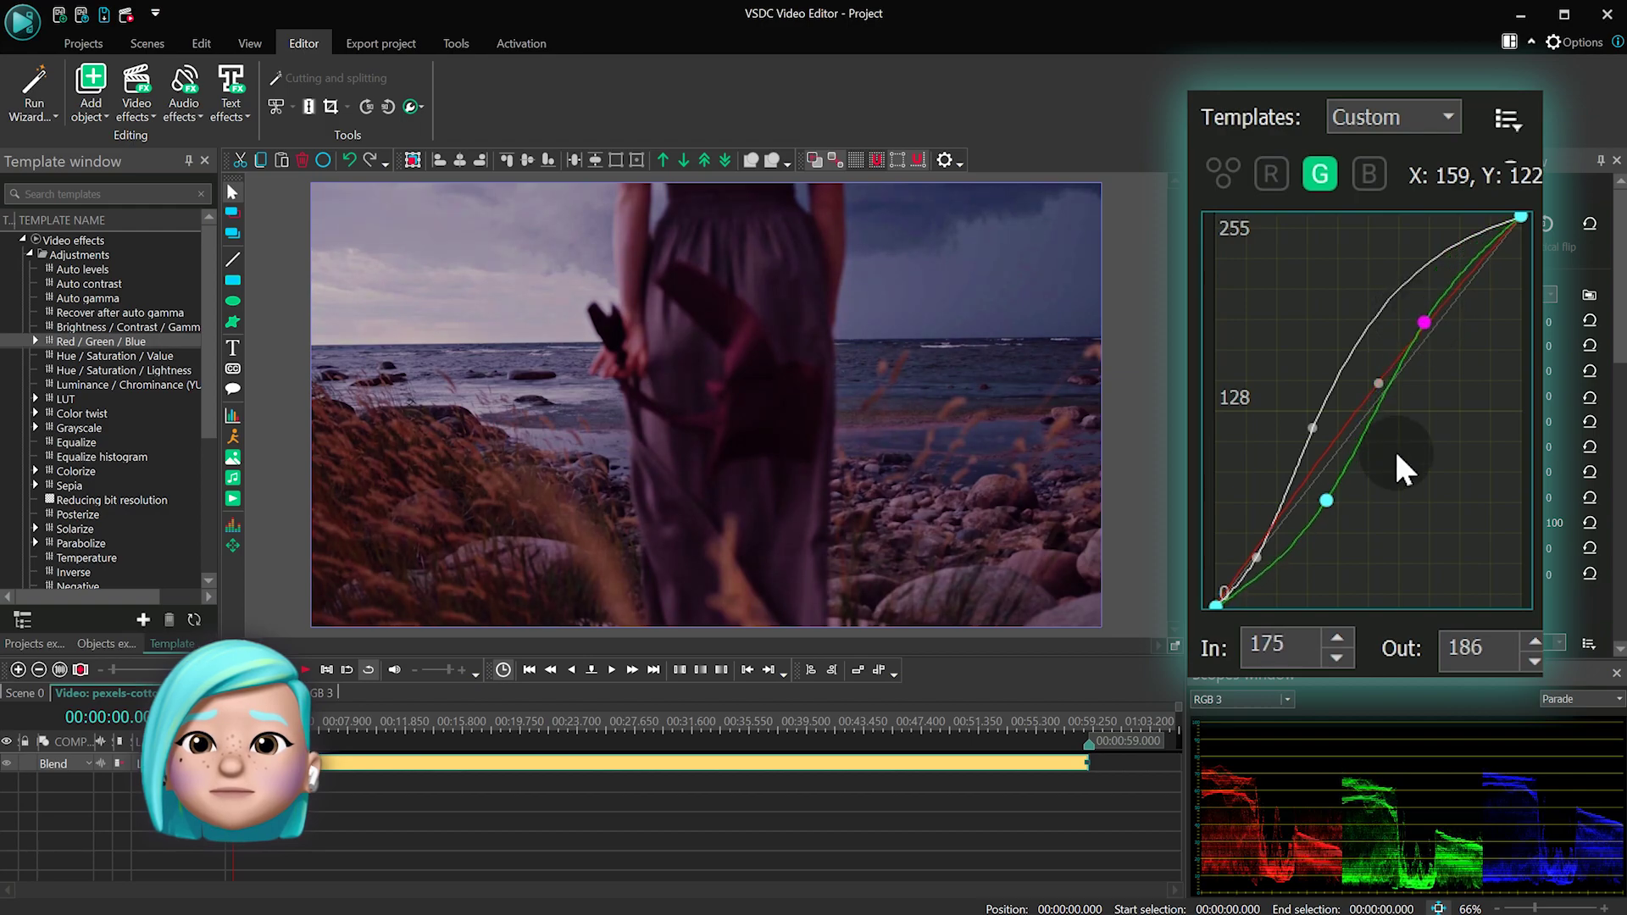
drag(1326, 500, 1321, 493)
Shape the blue curve with a raised highlight point and a lowered shadow point at about In 72, Out 51
drag(1365, 418, 1397, 307)
drag(1289, 479, 1304, 511)
drag(1398, 309, 1418, 343)
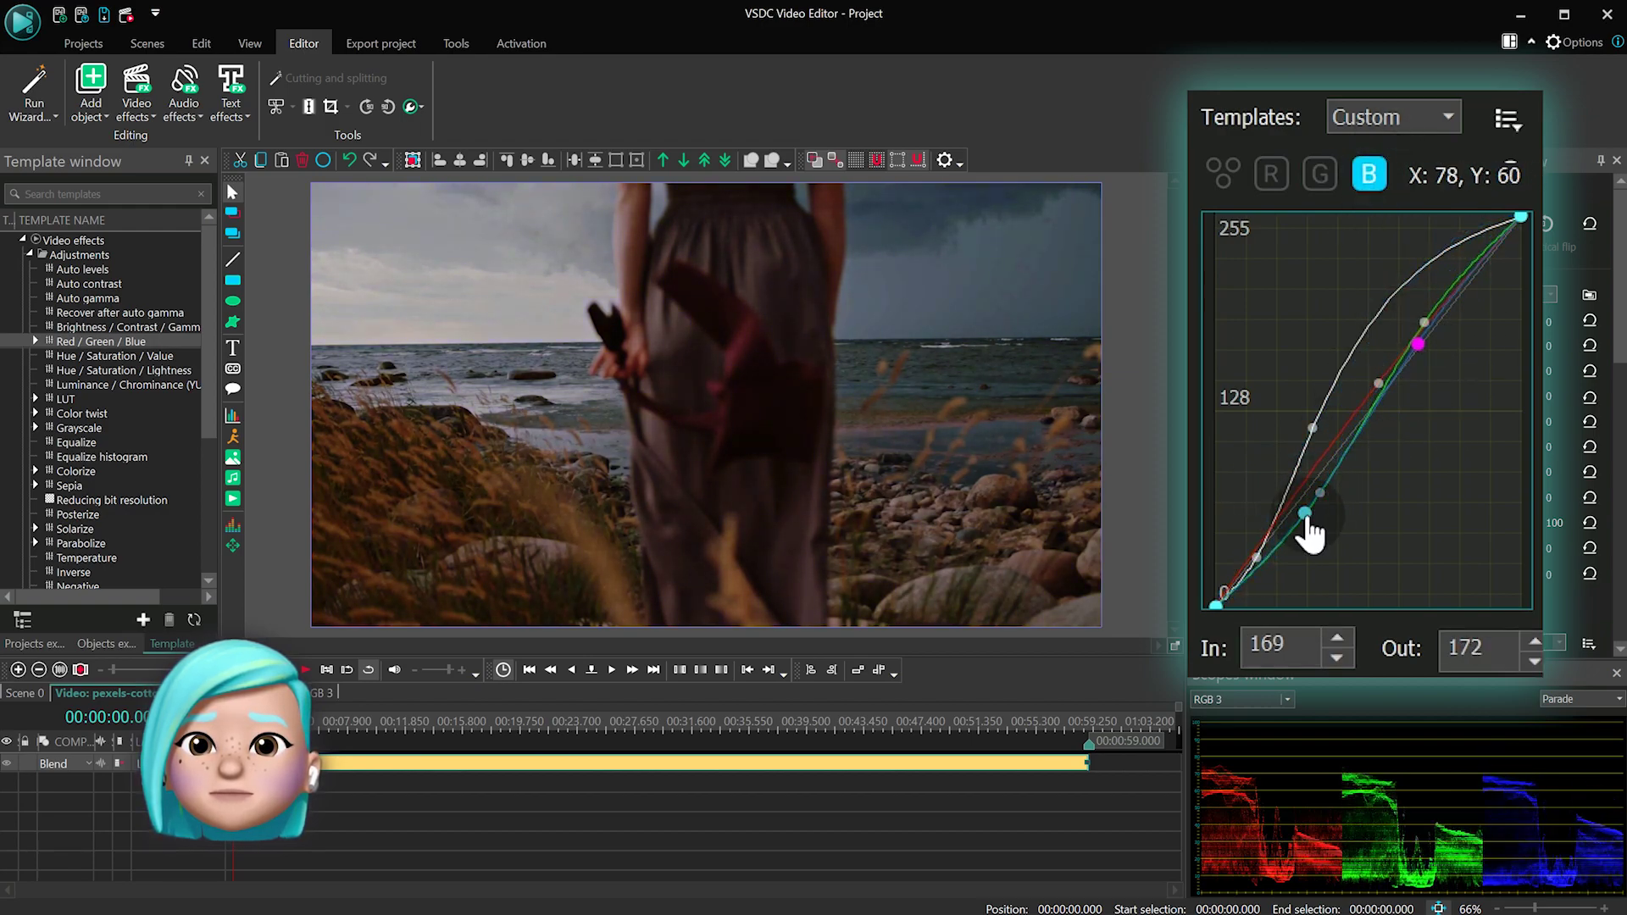
drag(1303, 510, 1309, 516)
drag(1419, 344, 1400, 338)
drag(1307, 518, 1304, 529)
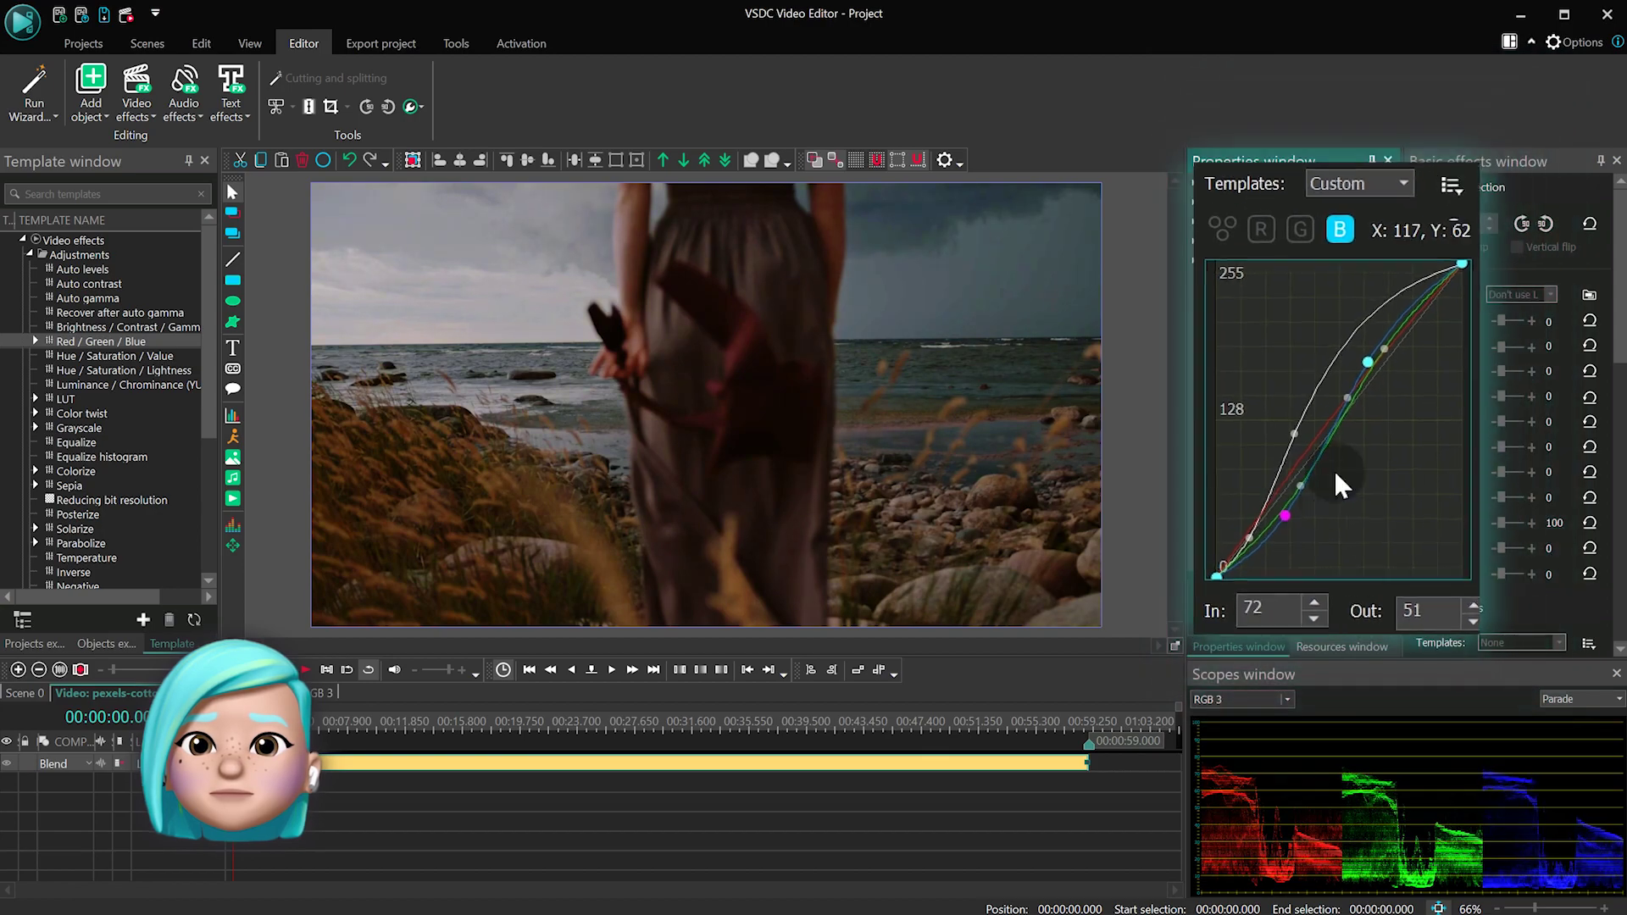
Replace the RGB effect on the clip with a Hue / Saturation / Value effect and display its HSV effect settings
click(1223, 173)
key(Delete)
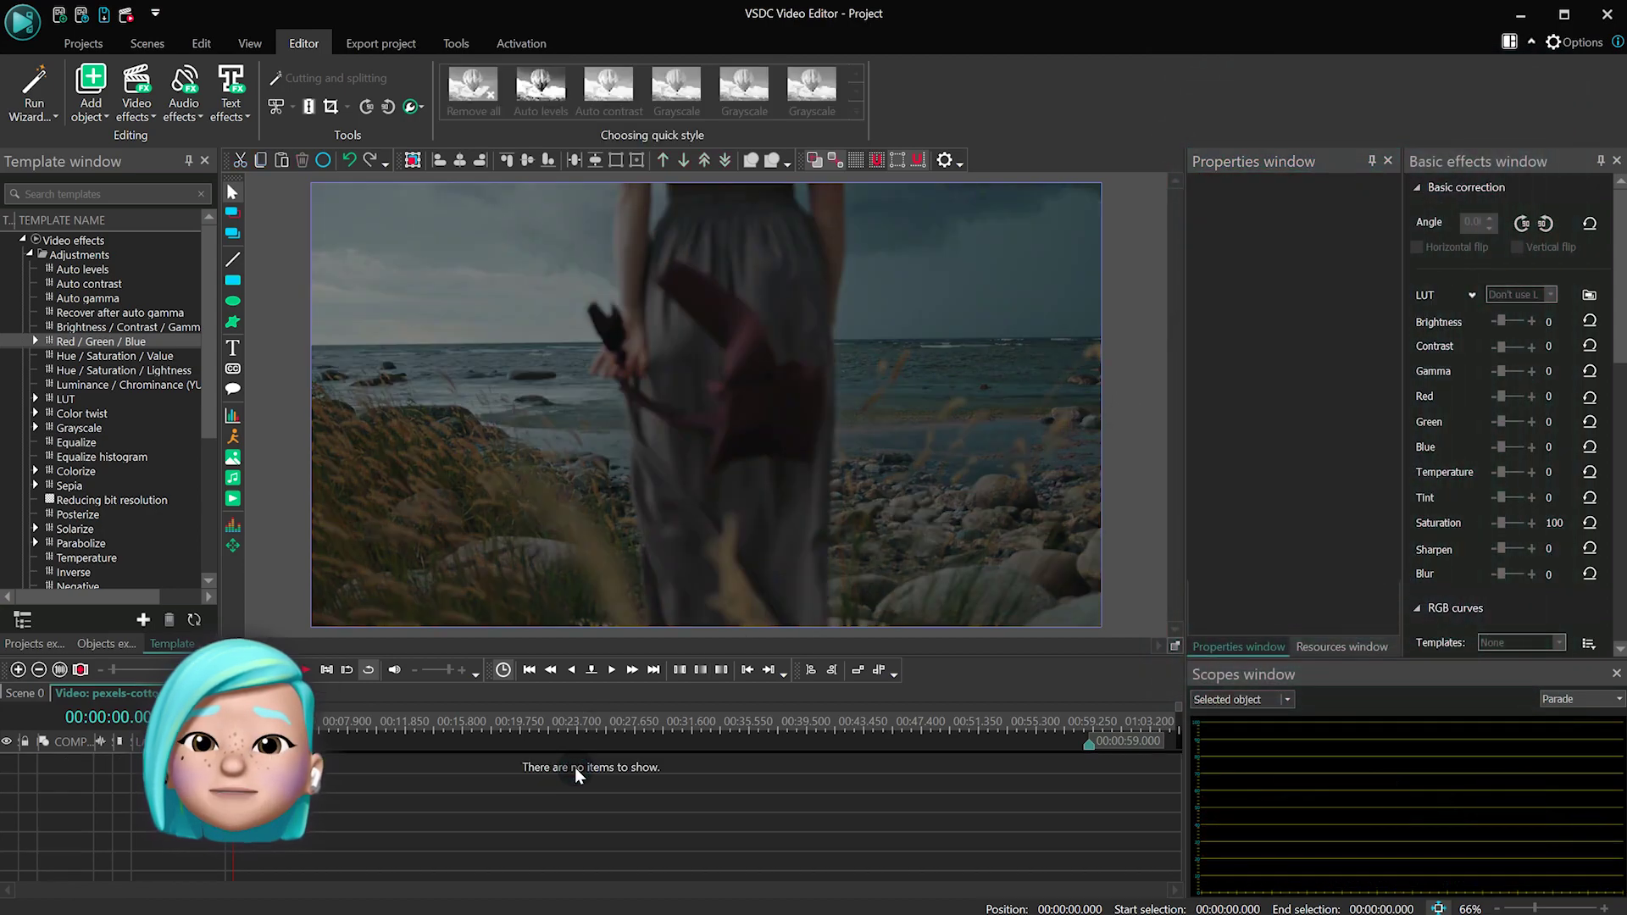
drag(146, 363, 176, 372)
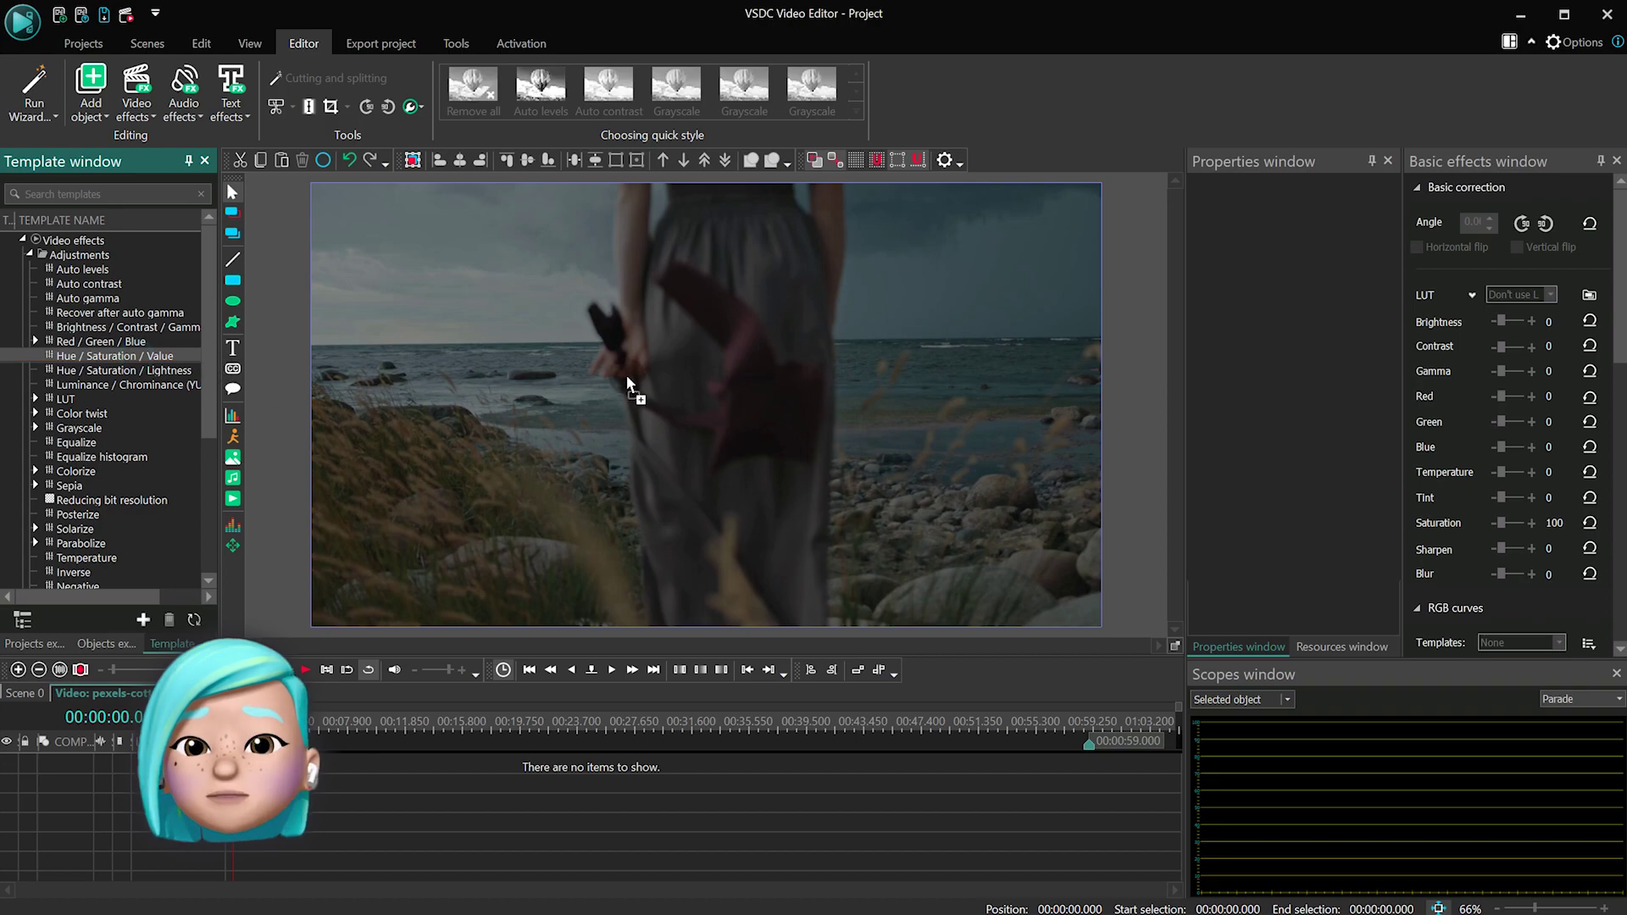
drag(627, 375, 629, 378)
click(896, 760)
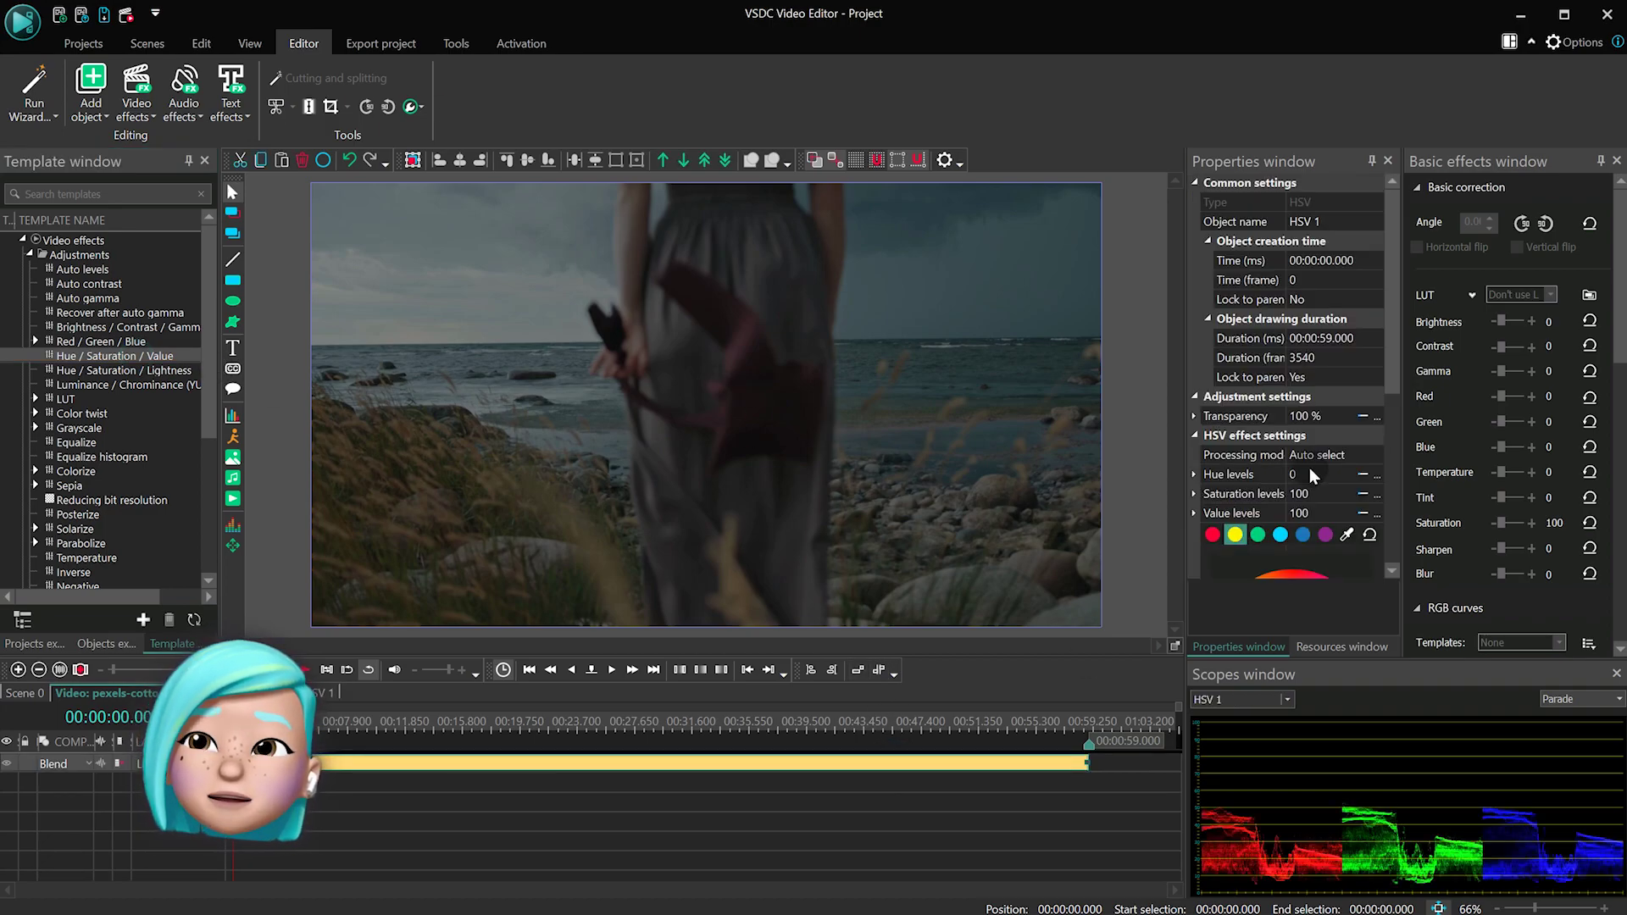
scroll(1390, 370, down, 3)
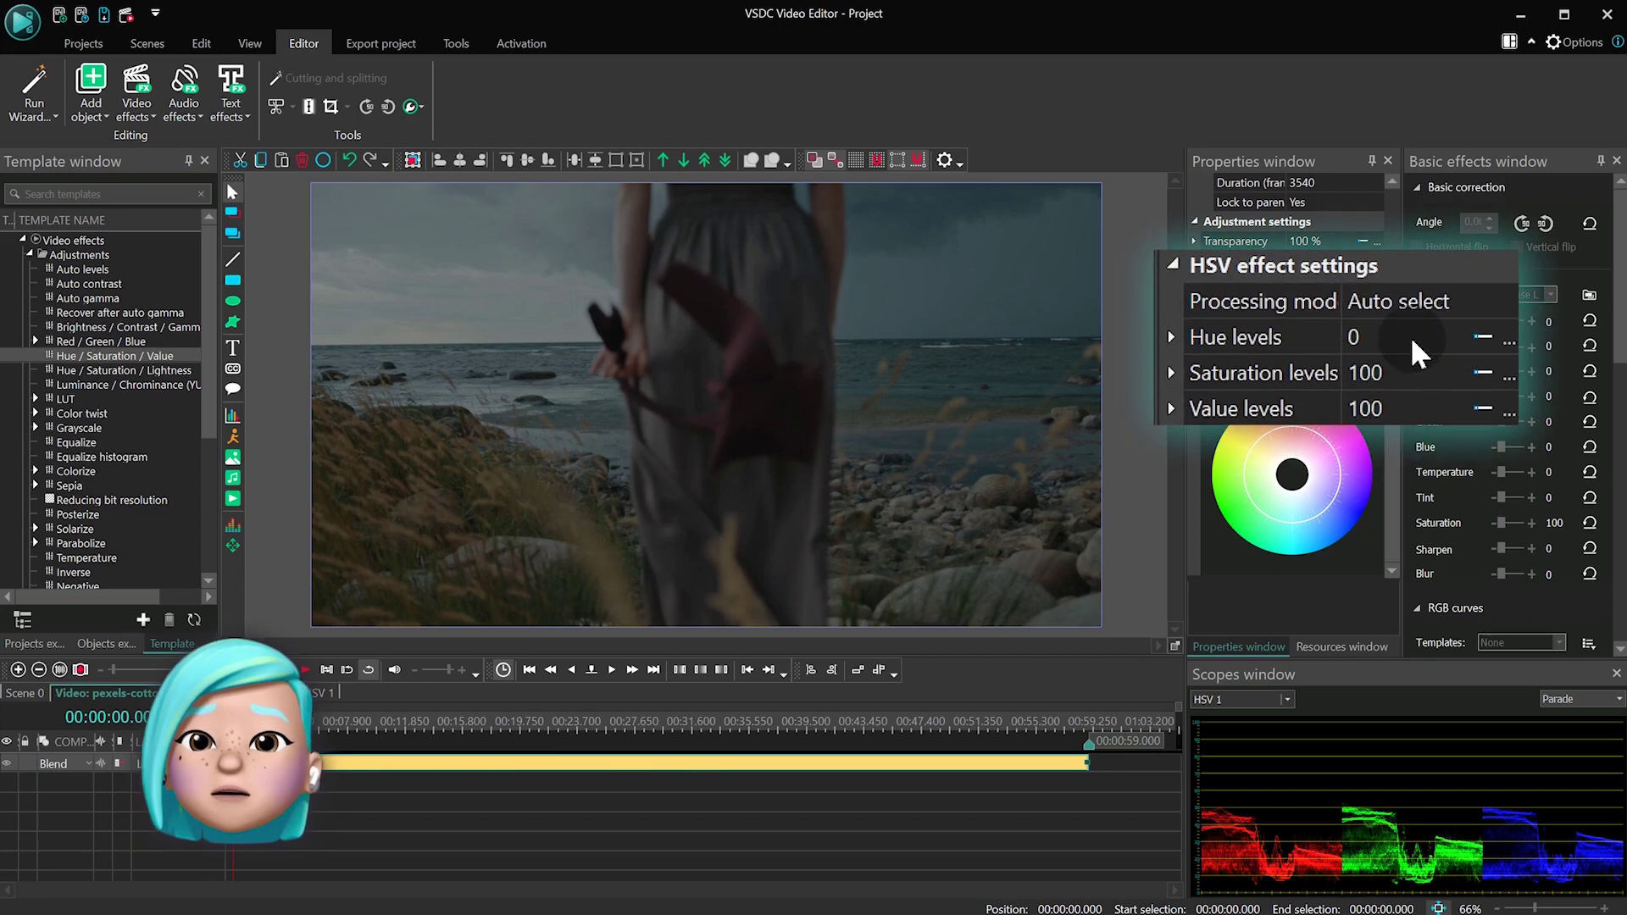
Shift the hue level of the Hue / Saturation / Value effect up to 339
click(1346, 309)
key(BackSpace)
text(57)
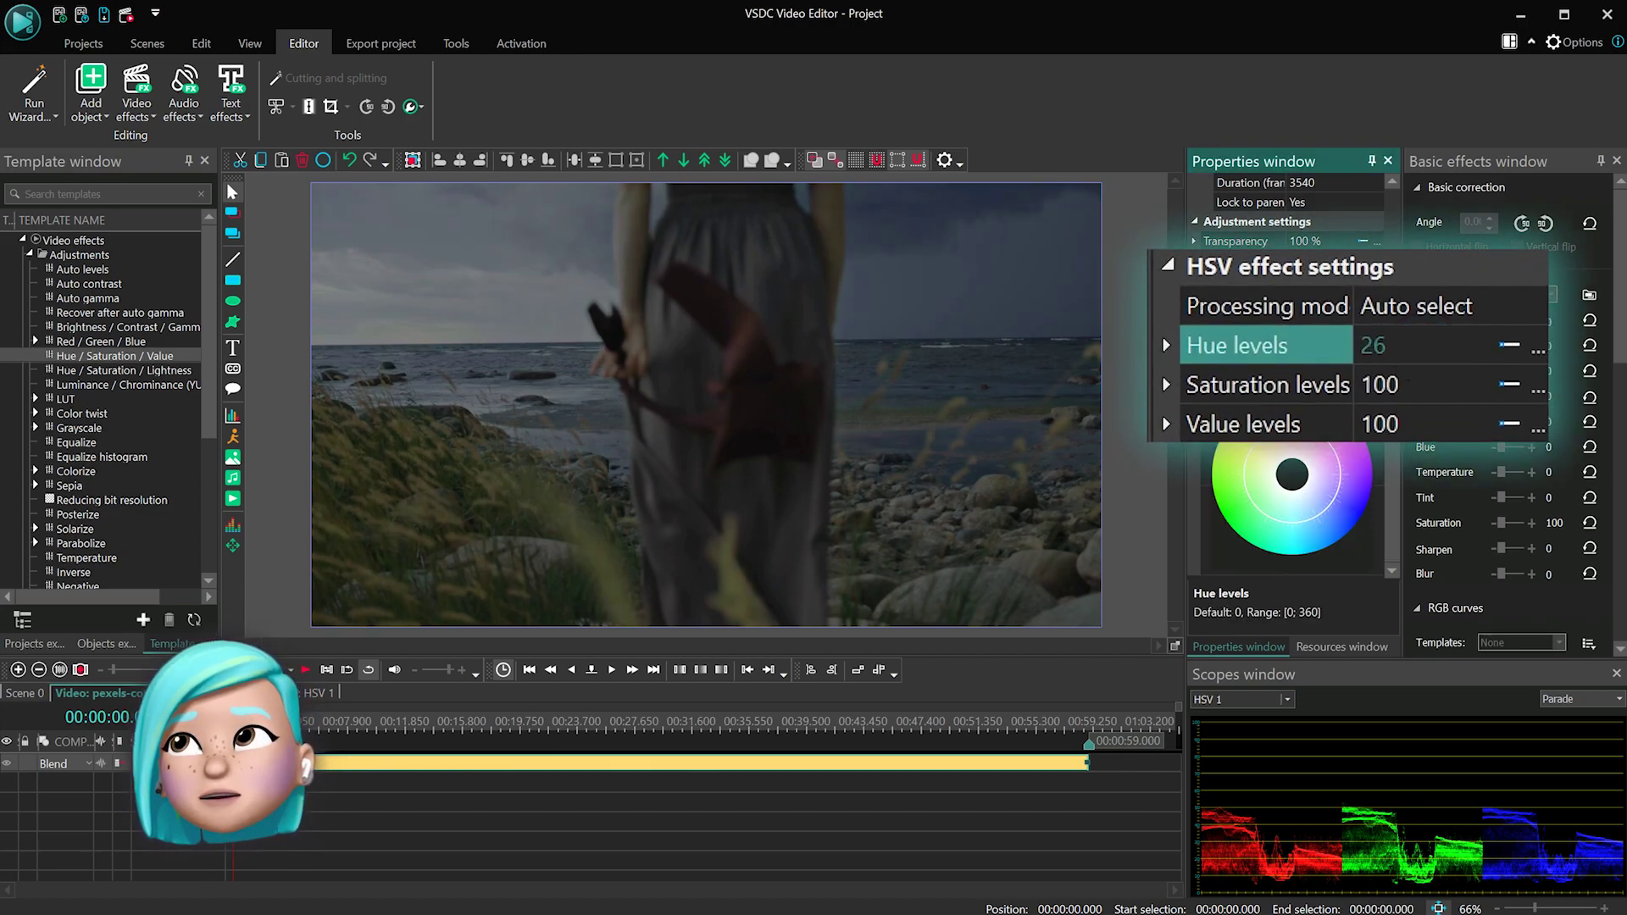
key(Return)
drag(1413, 300, 1467, 299)
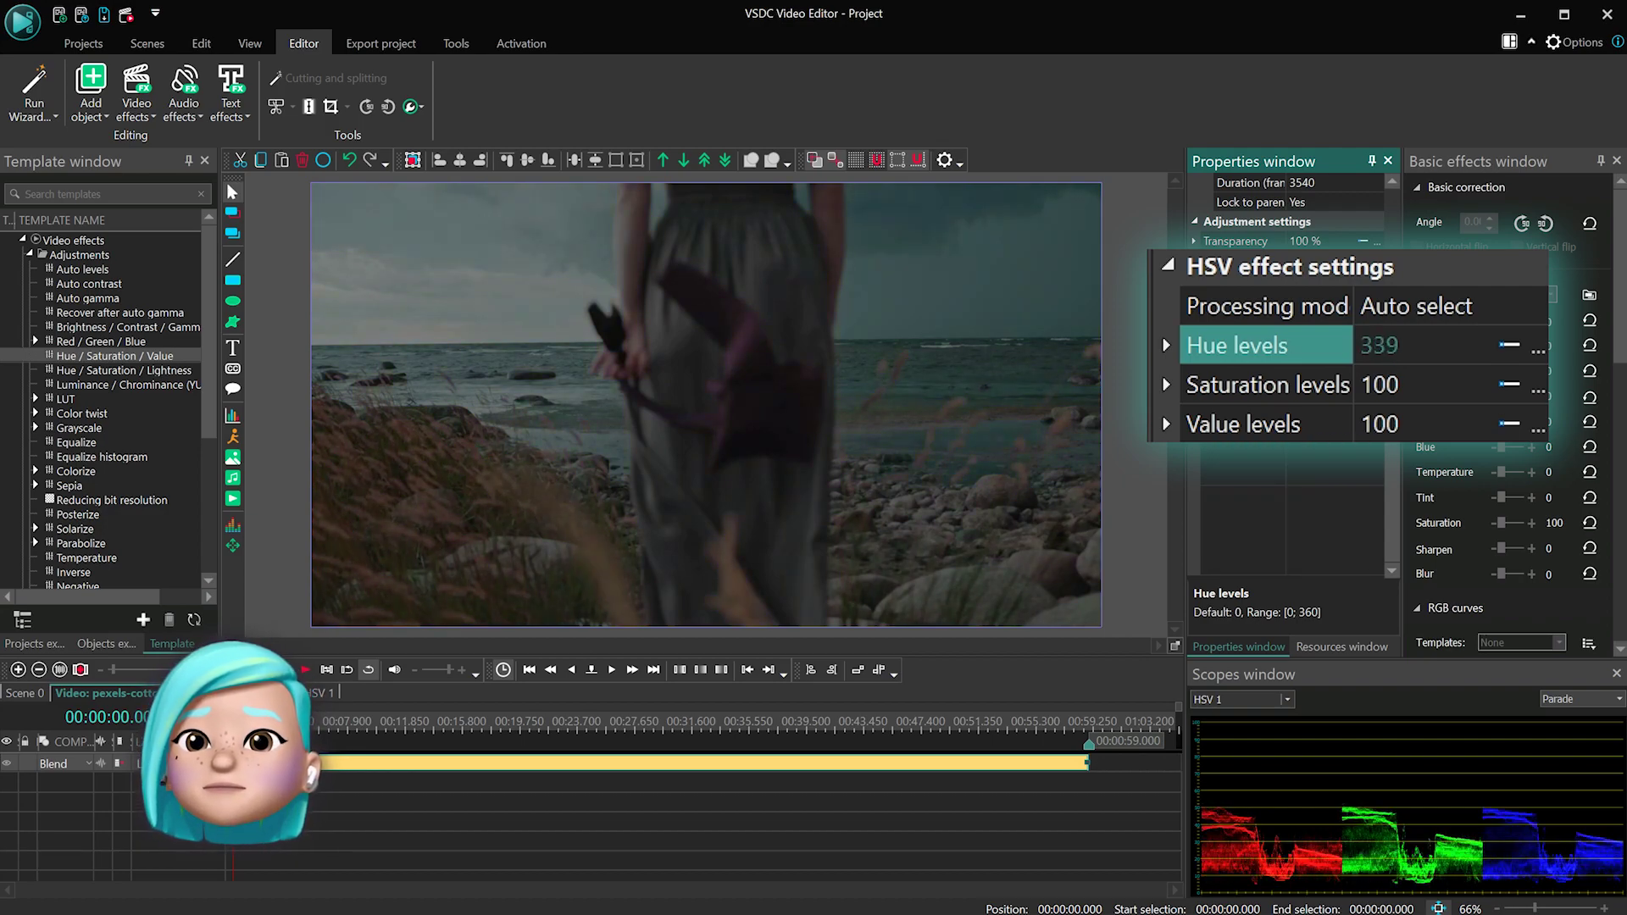
Return the HSV effect's hue level to 0, and adjust its saturation and value levels, raising saturation to 158
click(1385, 390)
mouse_move(1384, 387)
mouse_down()
mouse_move(1456, 386)
mouse_move(1388, 387)
mouse_up()
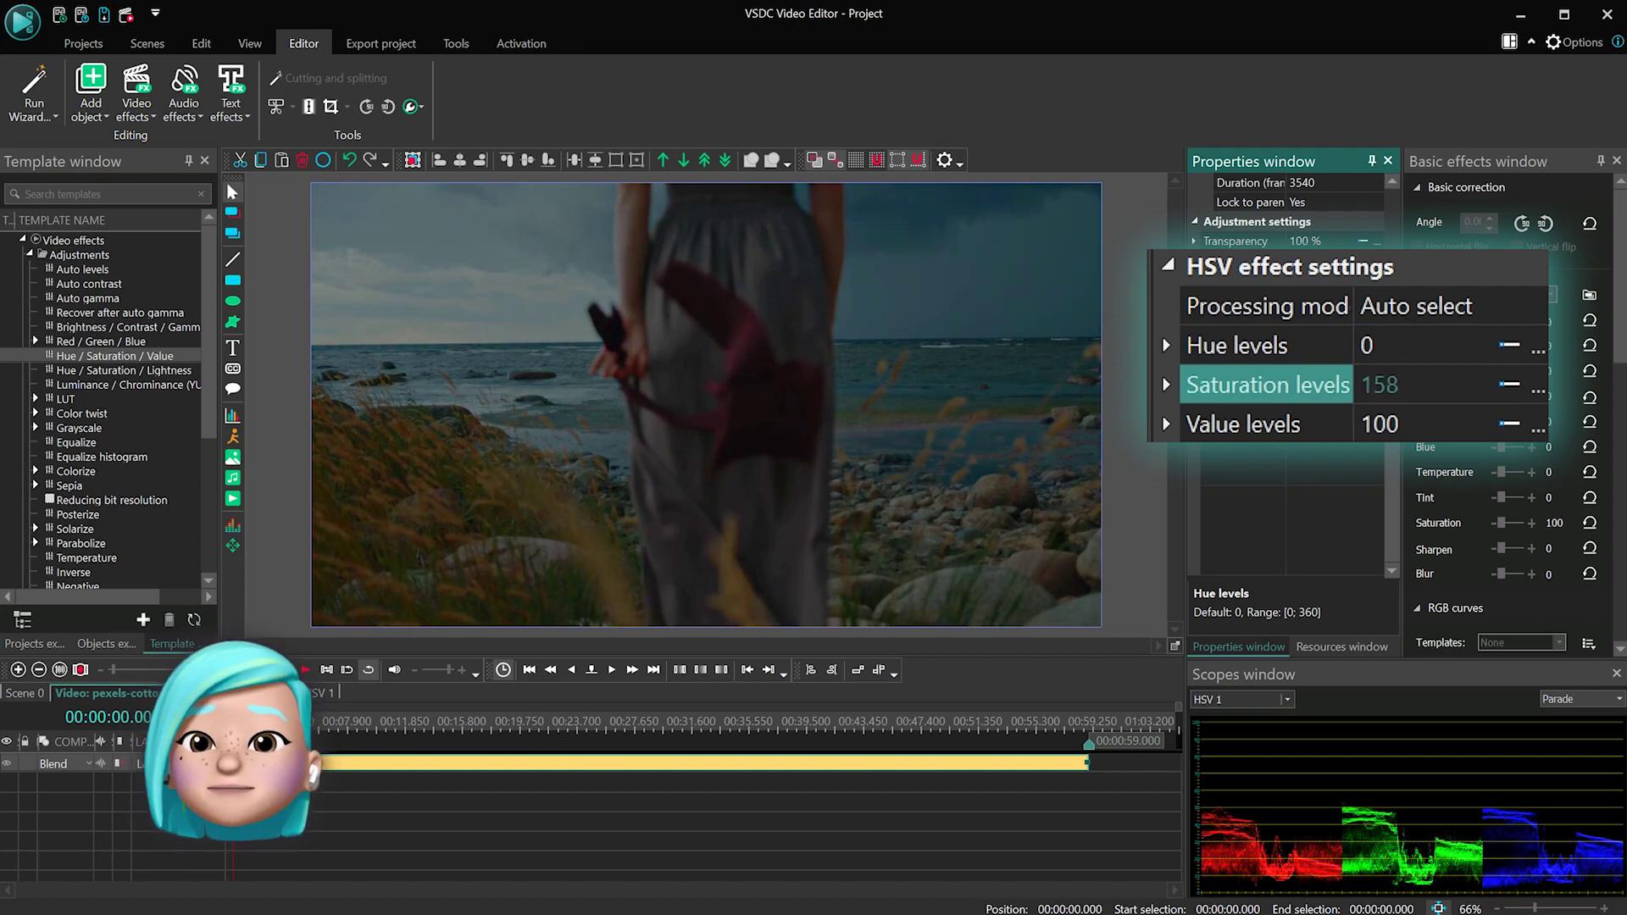
click(1299, 378)
drag(1382, 424, 1304, 339)
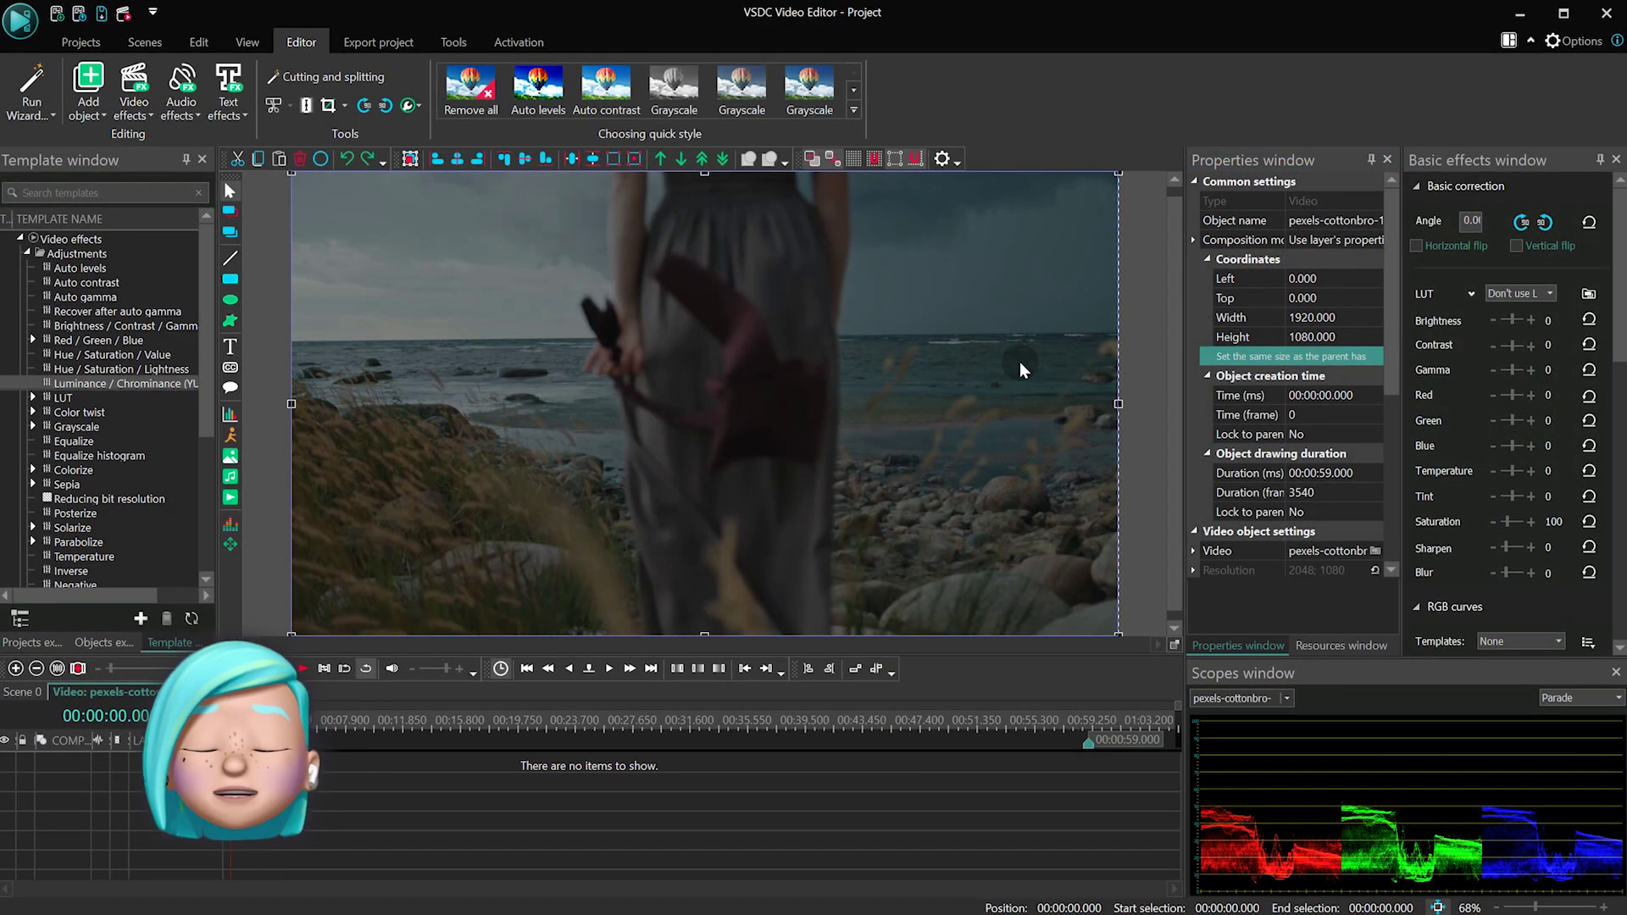
Apply the Luminance / Chrominance (YUV) effect to the clip and display its YUV curve settings
drag(170, 383, 666, 391)
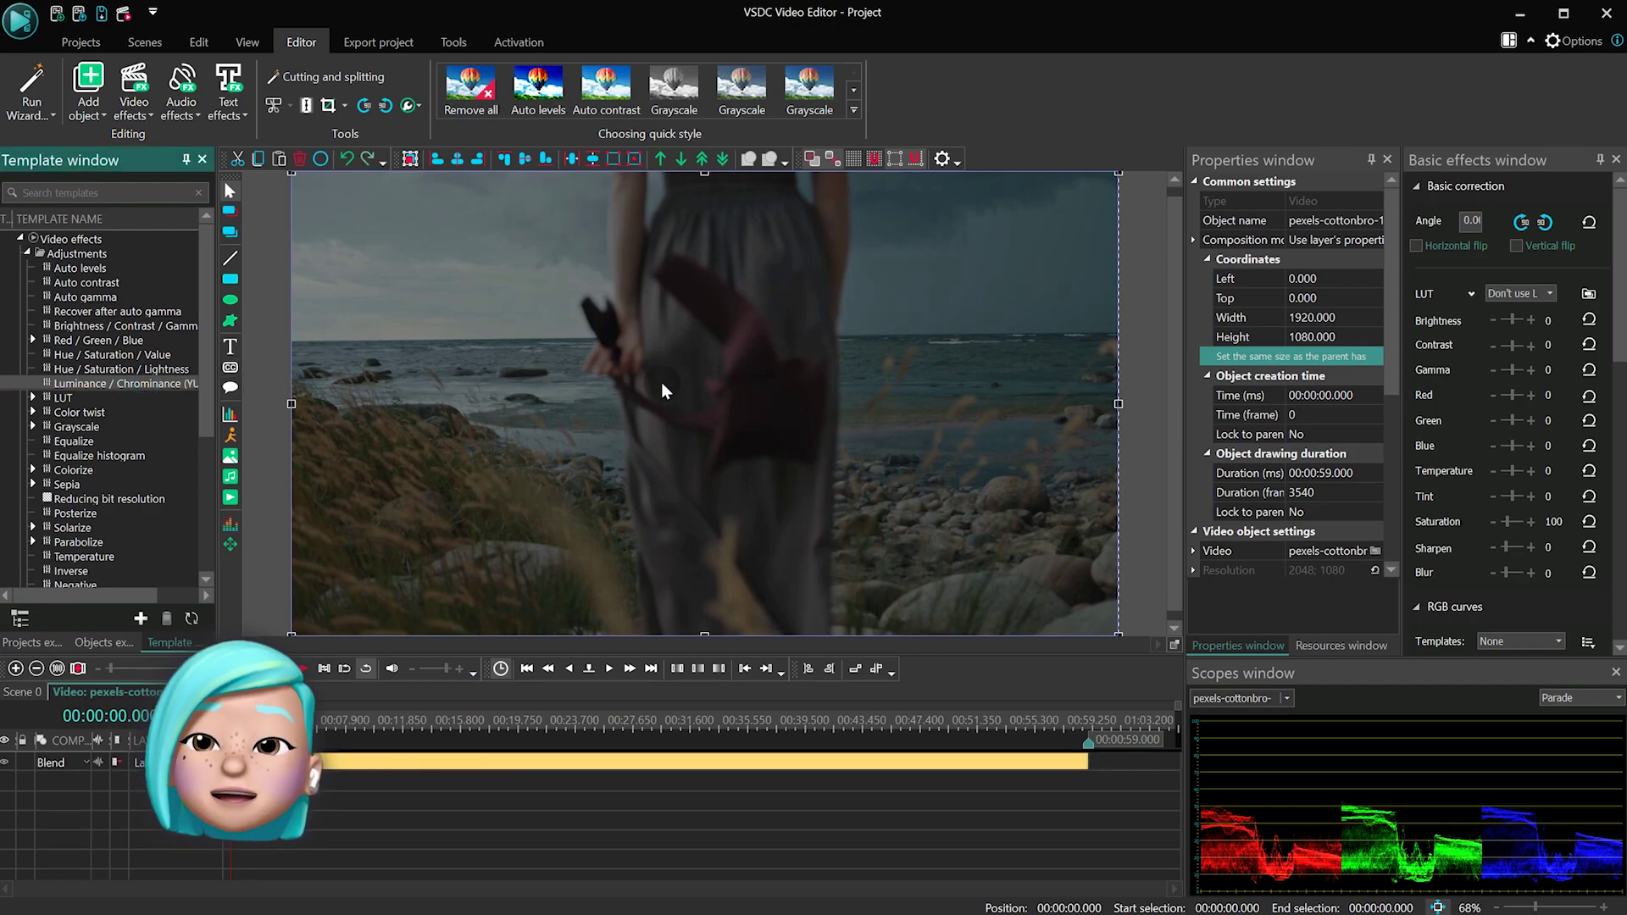
click(872, 762)
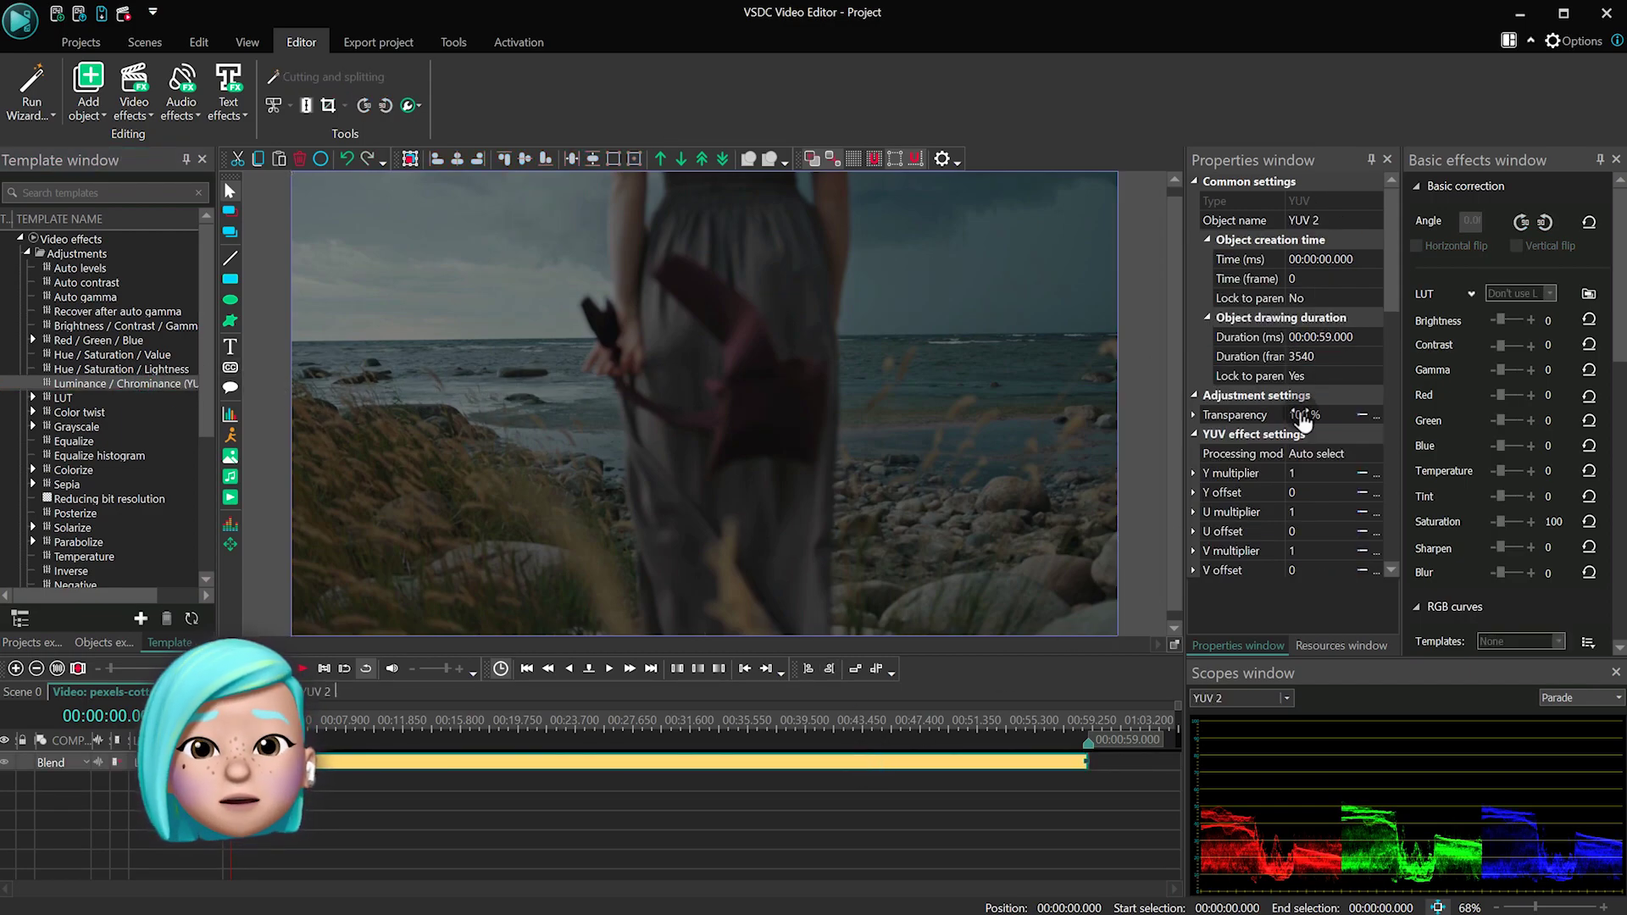
scroll(1271, 381, down, 5)
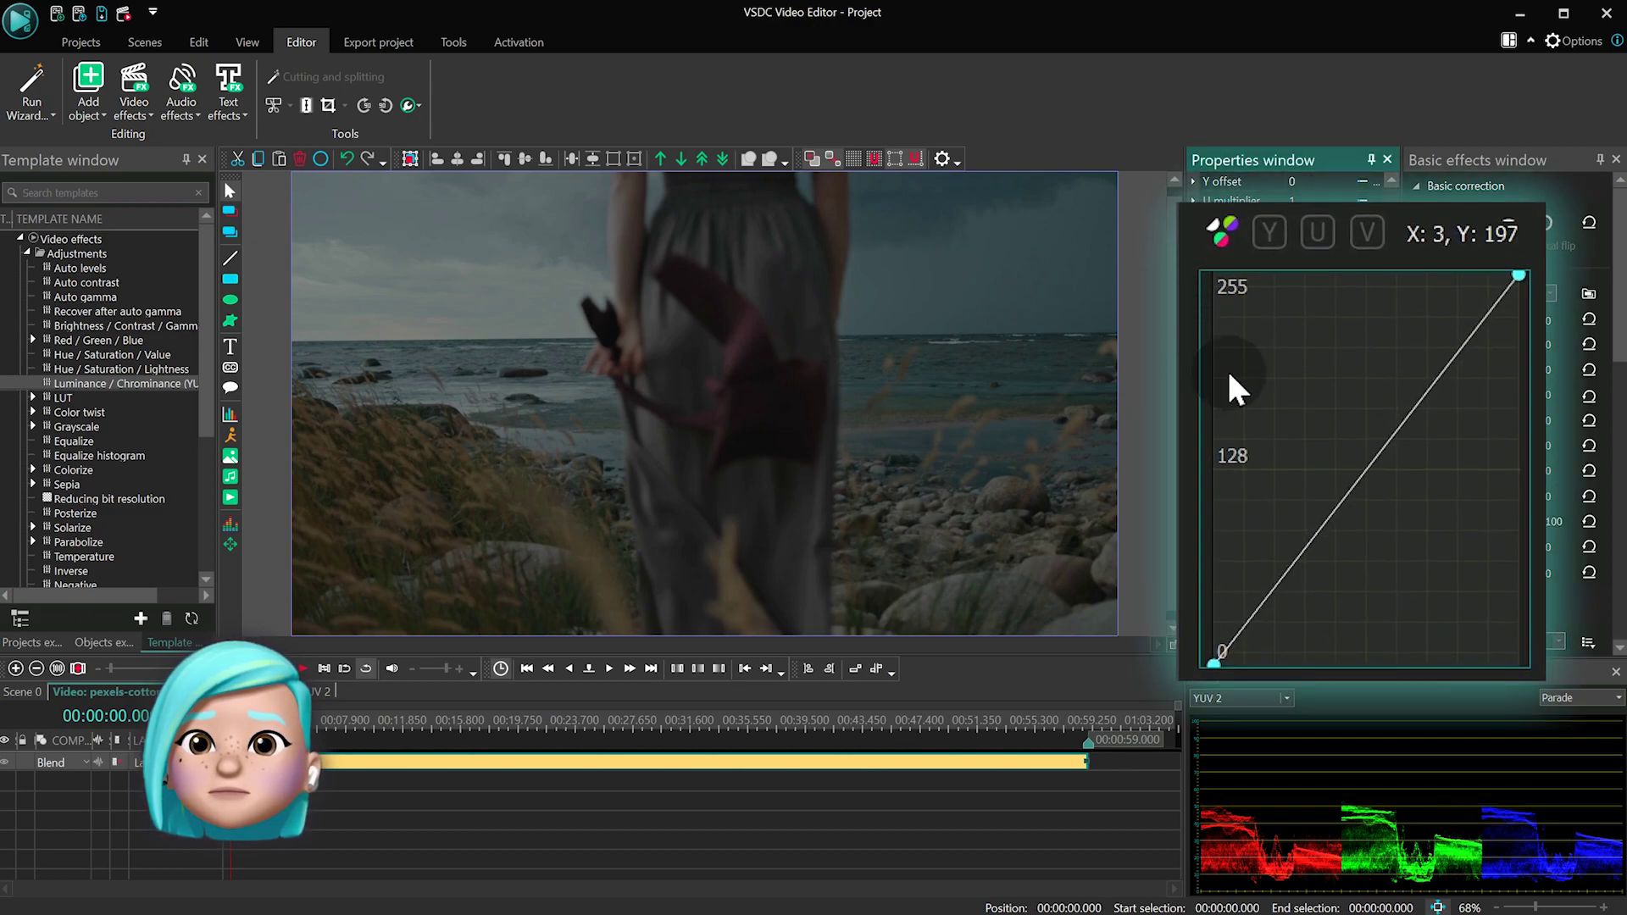
Shape the Y curve into a raised S with a low shadow point and a lifted midtone point
click(1273, 236)
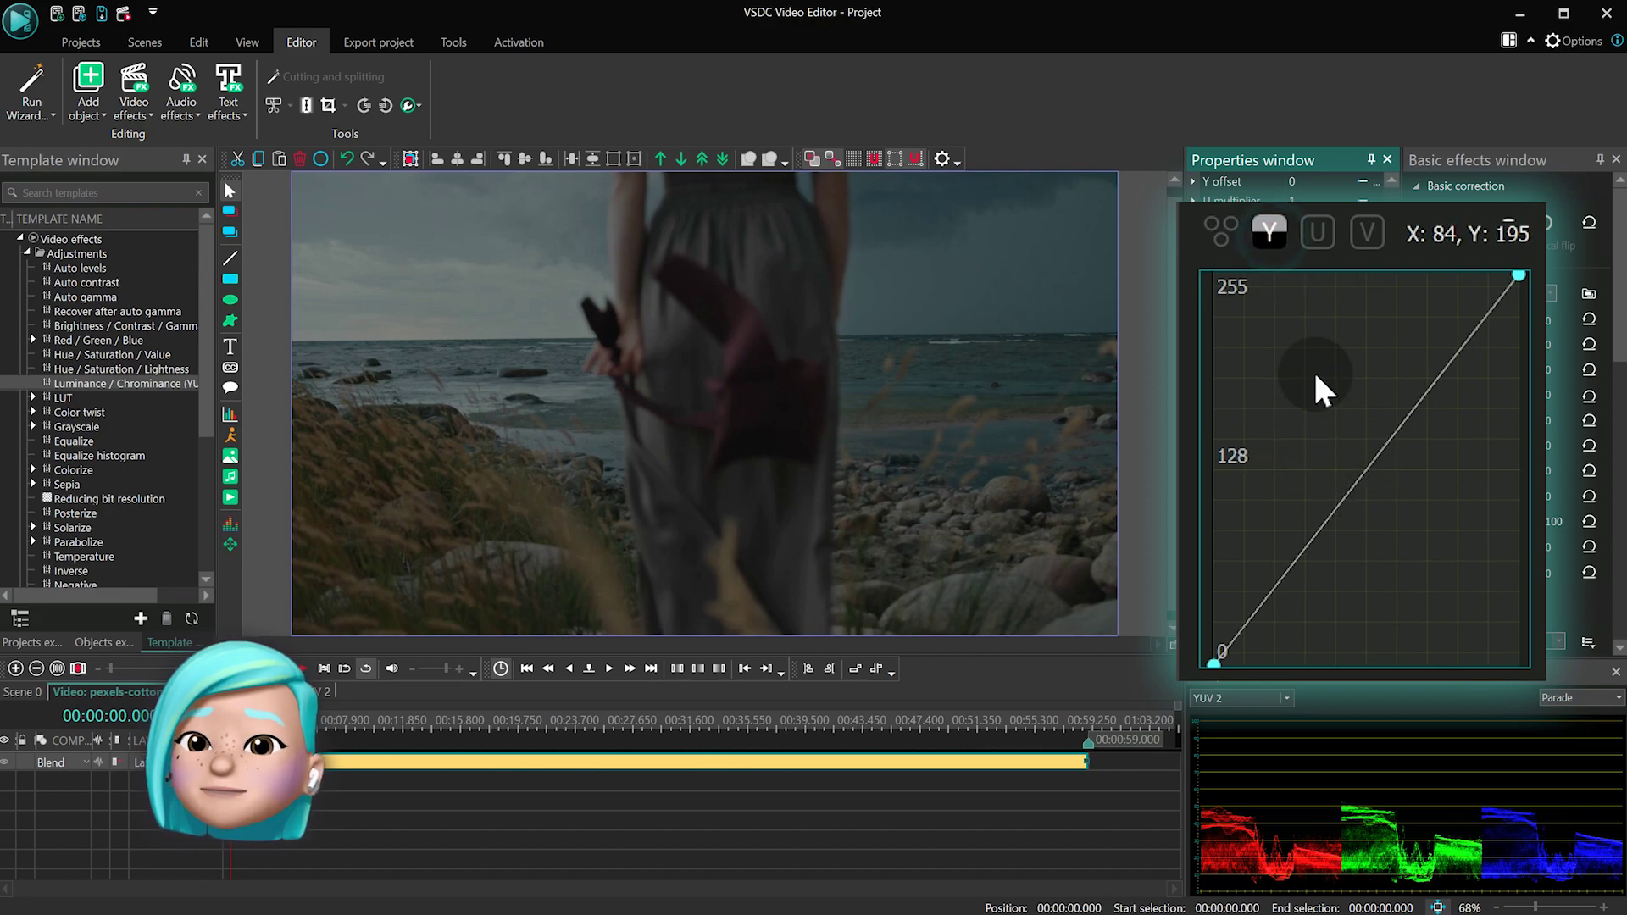
drag(1363, 472, 1244, 580)
drag(1398, 348, 1307, 440)
drag(1243, 579, 1247, 586)
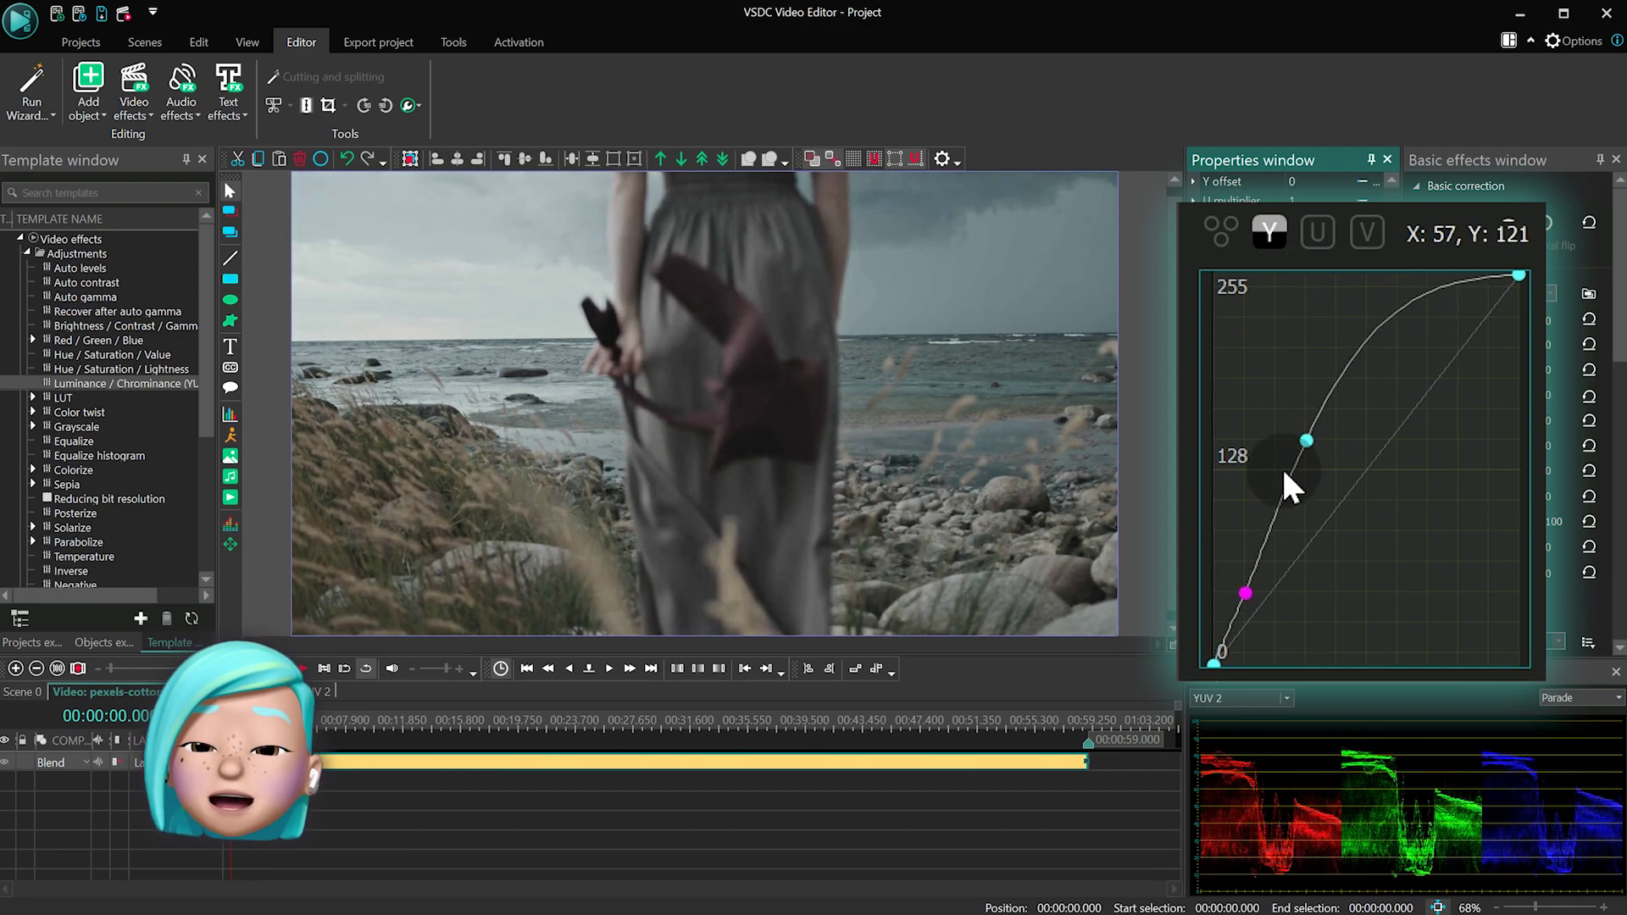
drag(1306, 441, 1348, 465)
drag(1246, 593, 1263, 609)
mouse_move(1348, 463)
mouse_down()
mouse_move(1319, 434)
mouse_move(1370, 458)
mouse_up()
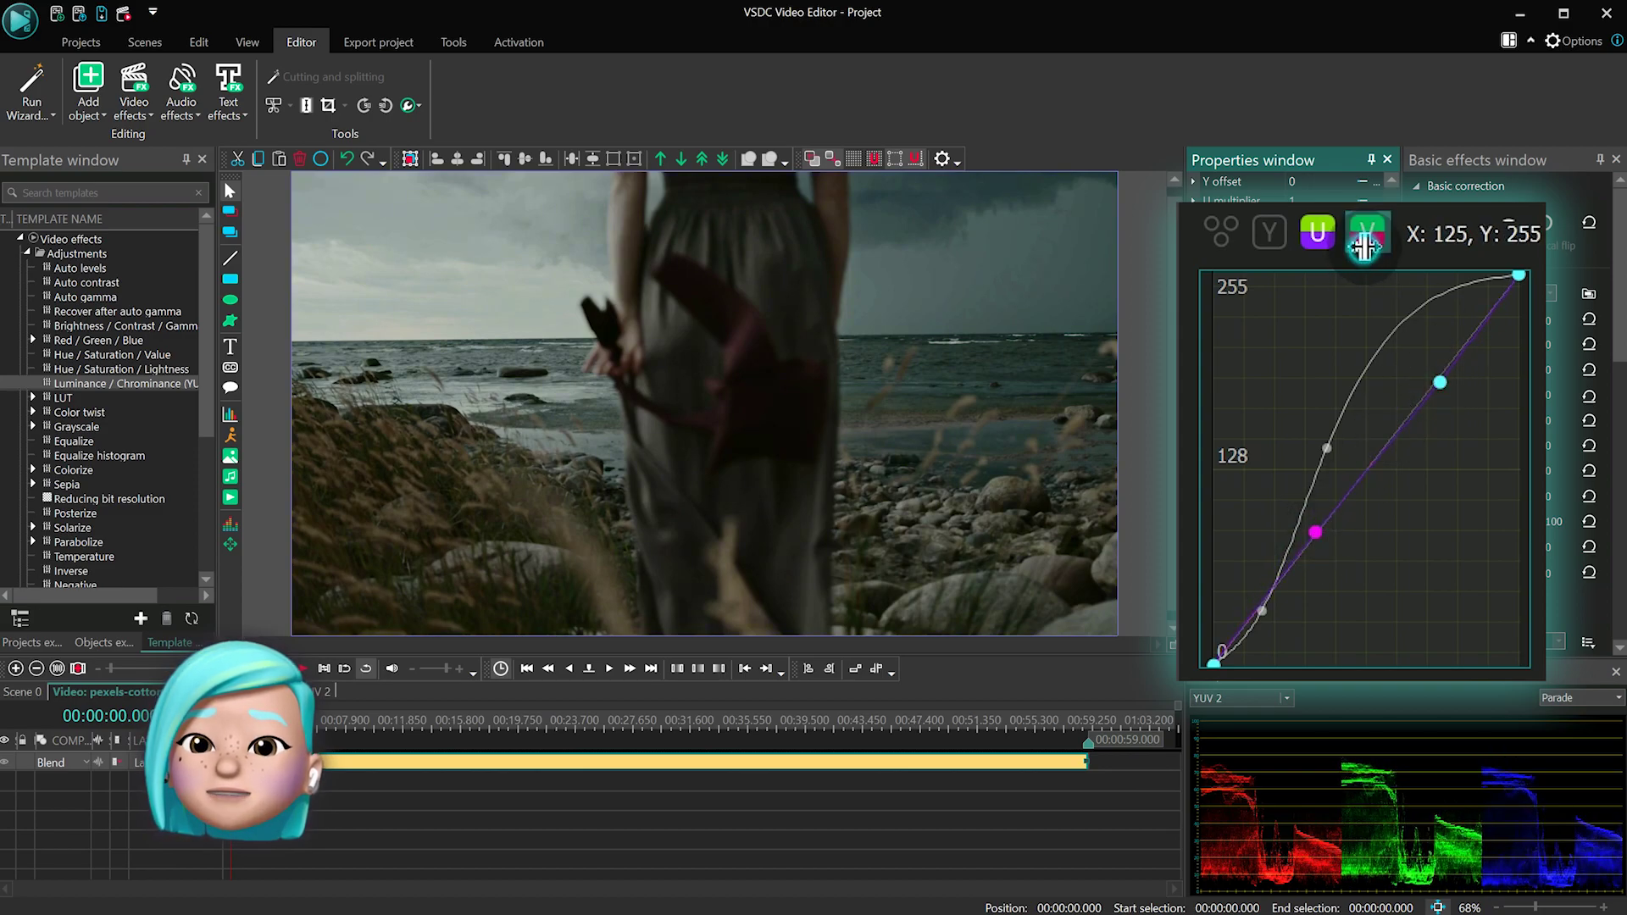
Fine-tune the V and combined YUV curves, placing the combined curve's lower point at In 75, Out 73, and toggle the effect layer's visibility
drag(1354, 435, 1362, 480)
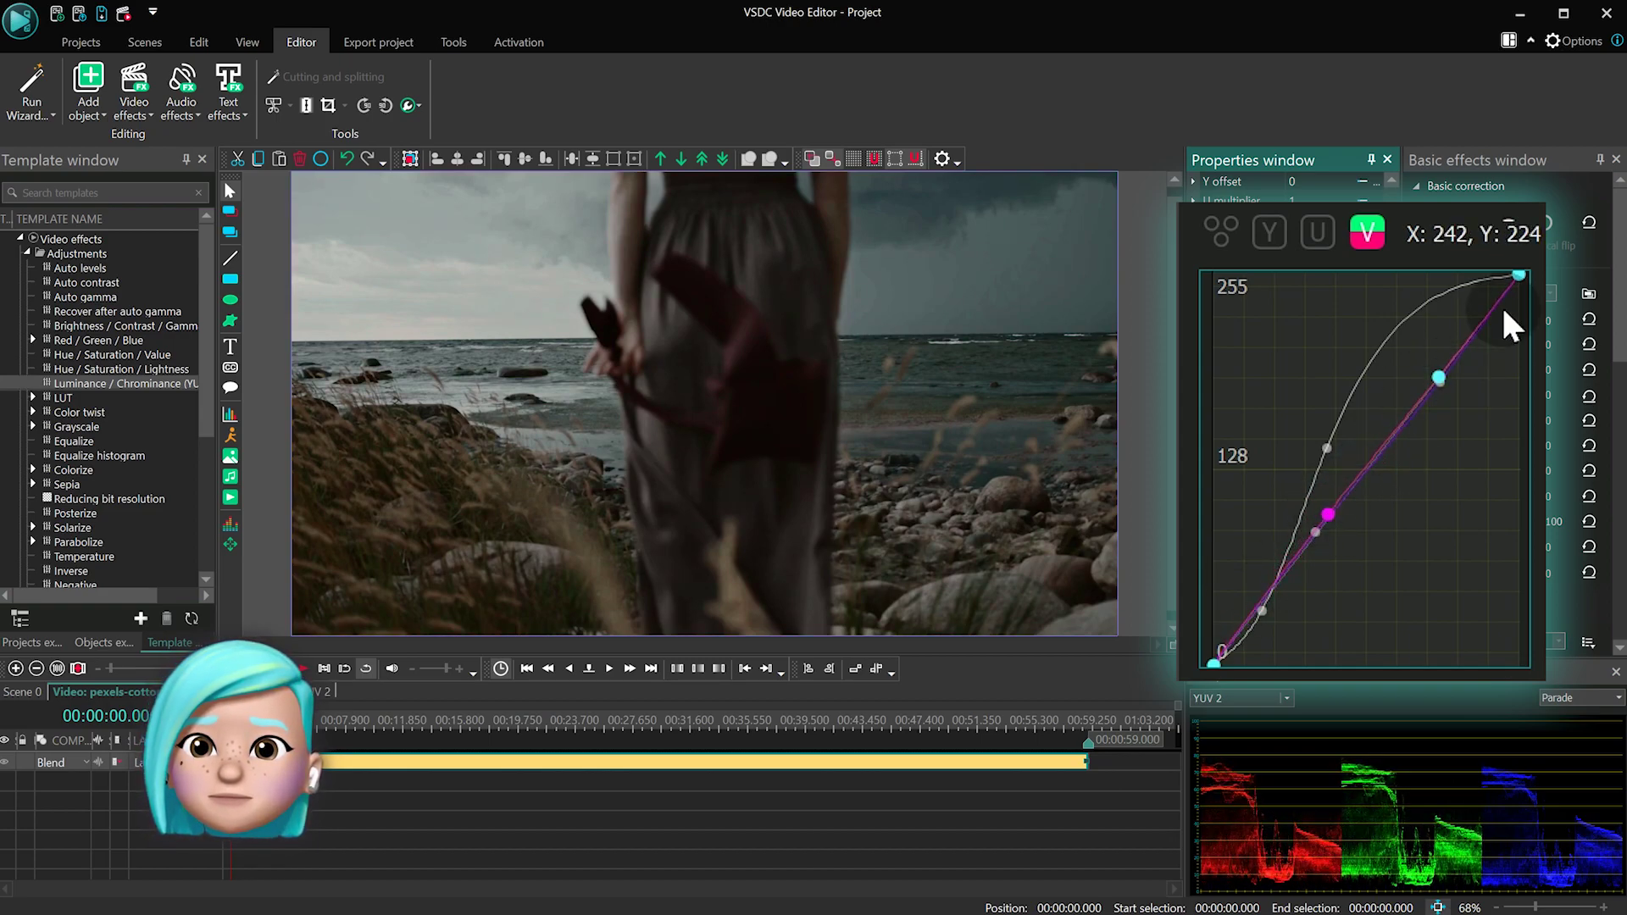
drag(1369, 449, 1382, 453)
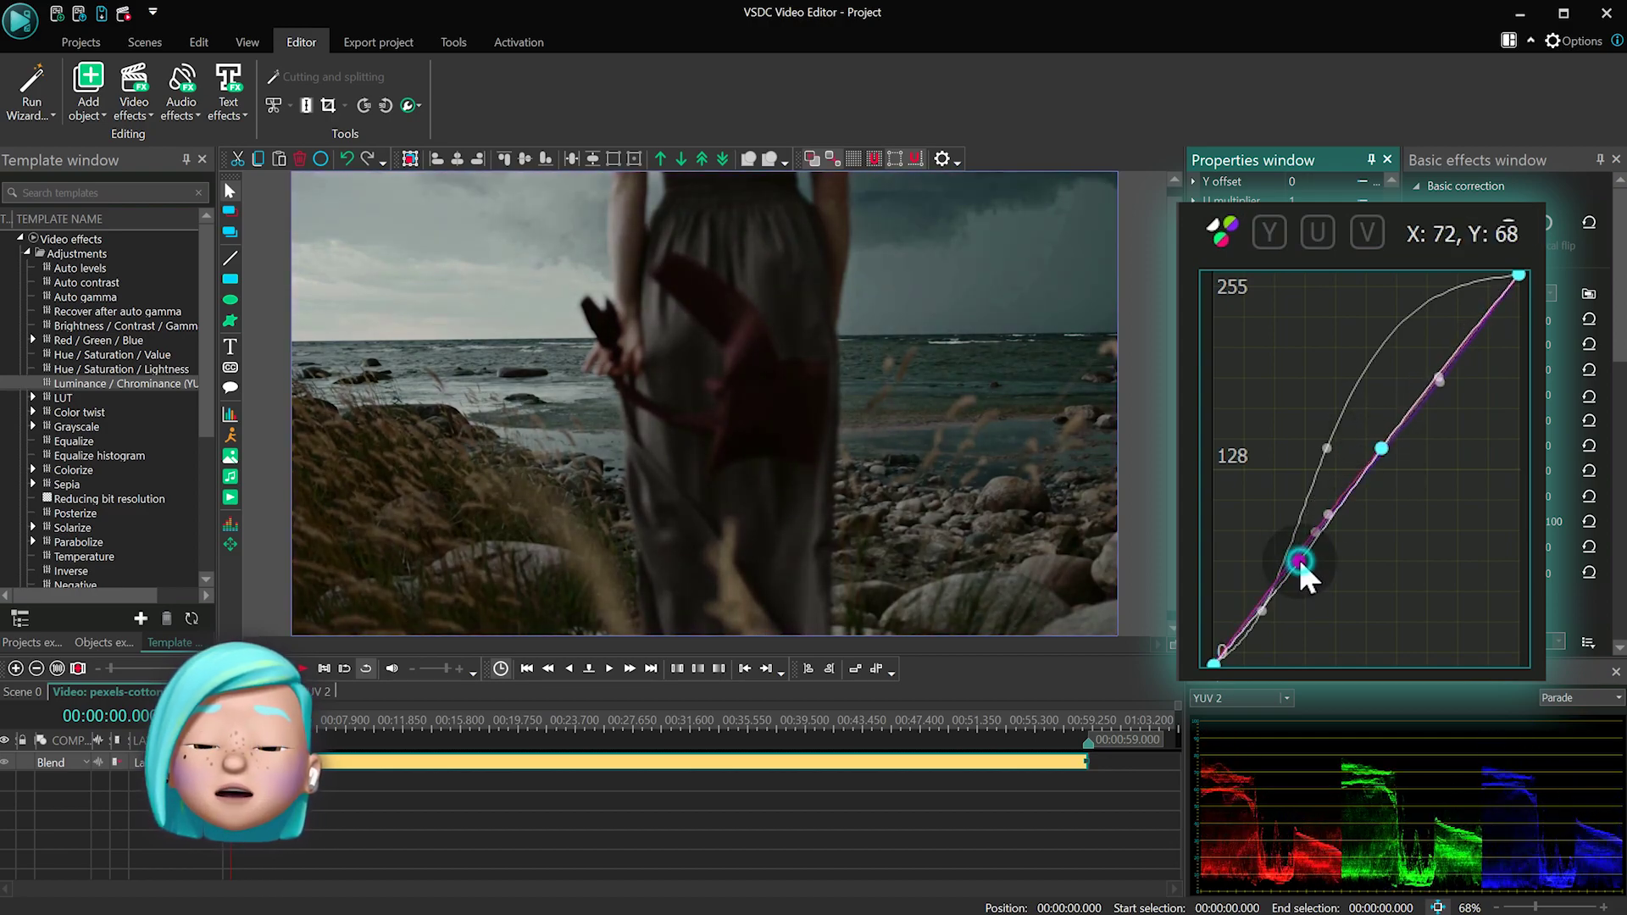
mouse_move(1301, 561)
mouse_down()
mouse_move(1350, 574)
mouse_move(1284, 545)
mouse_move(1304, 555)
mouse_up()
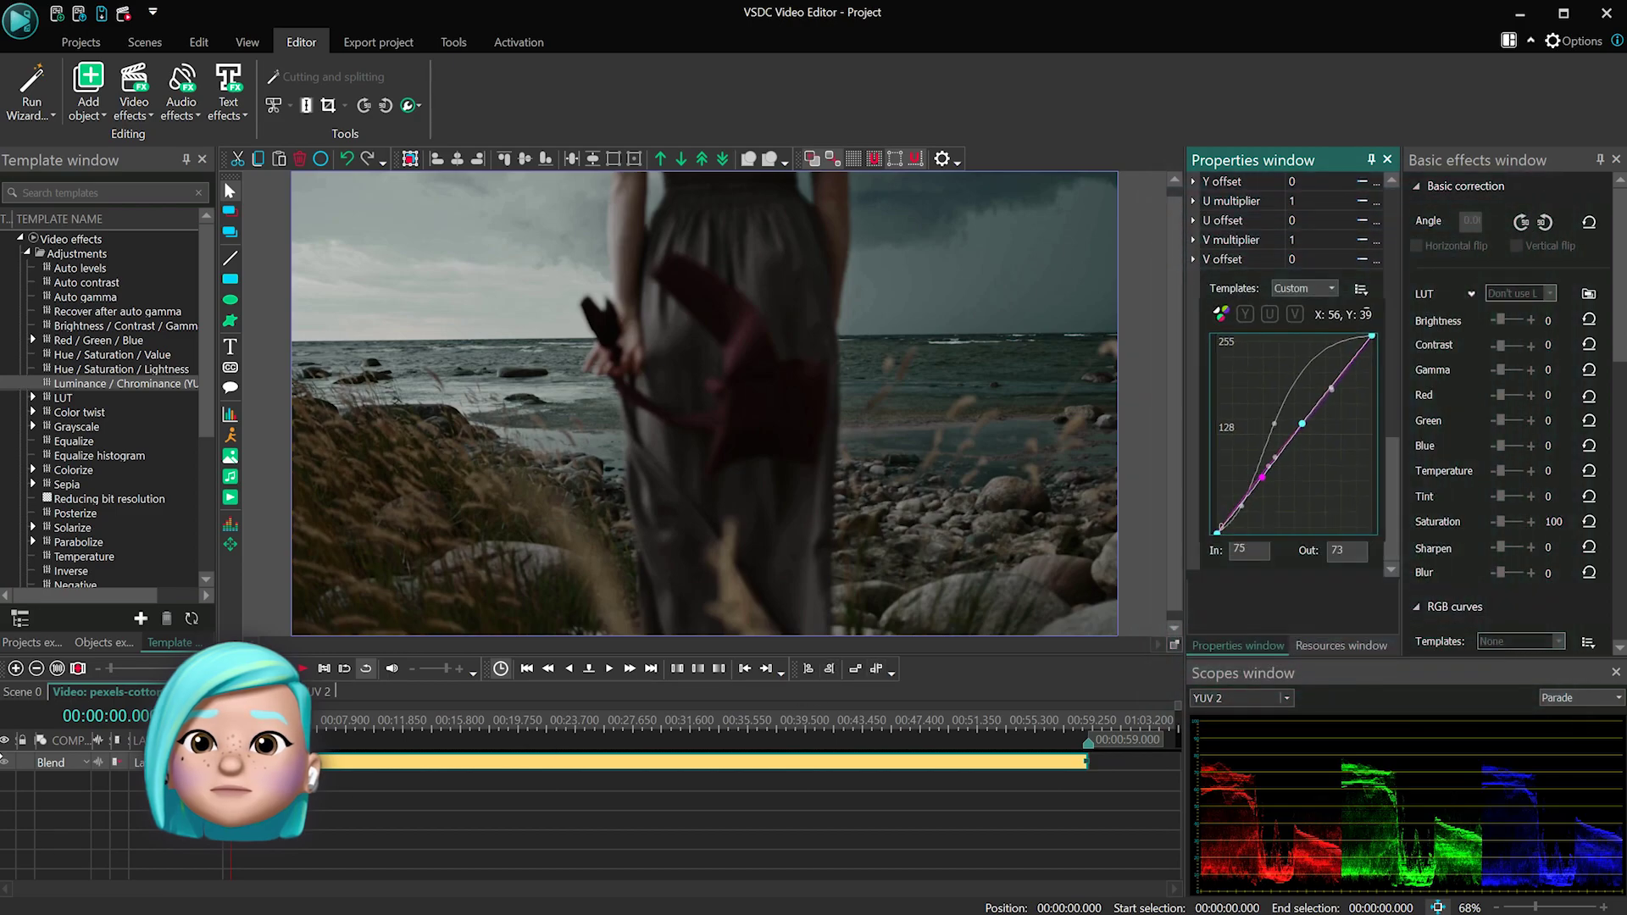
click(6, 765)
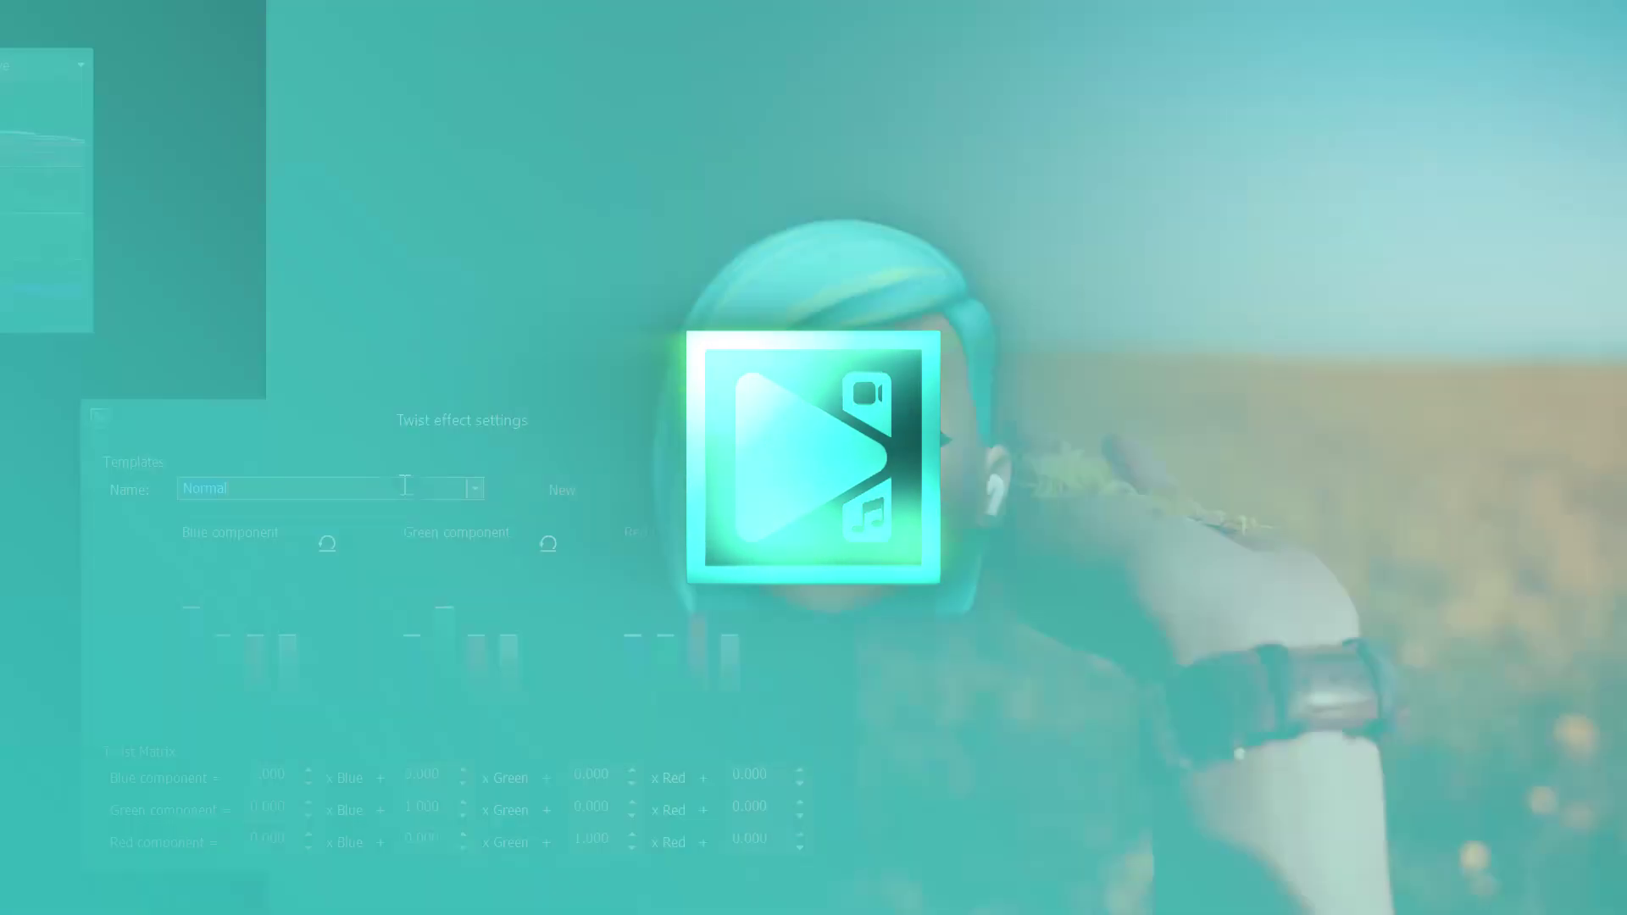
Preview the Twist effect templates one after another, including Average, Grayscale, Warm and Night
key(Down)
key(Down)
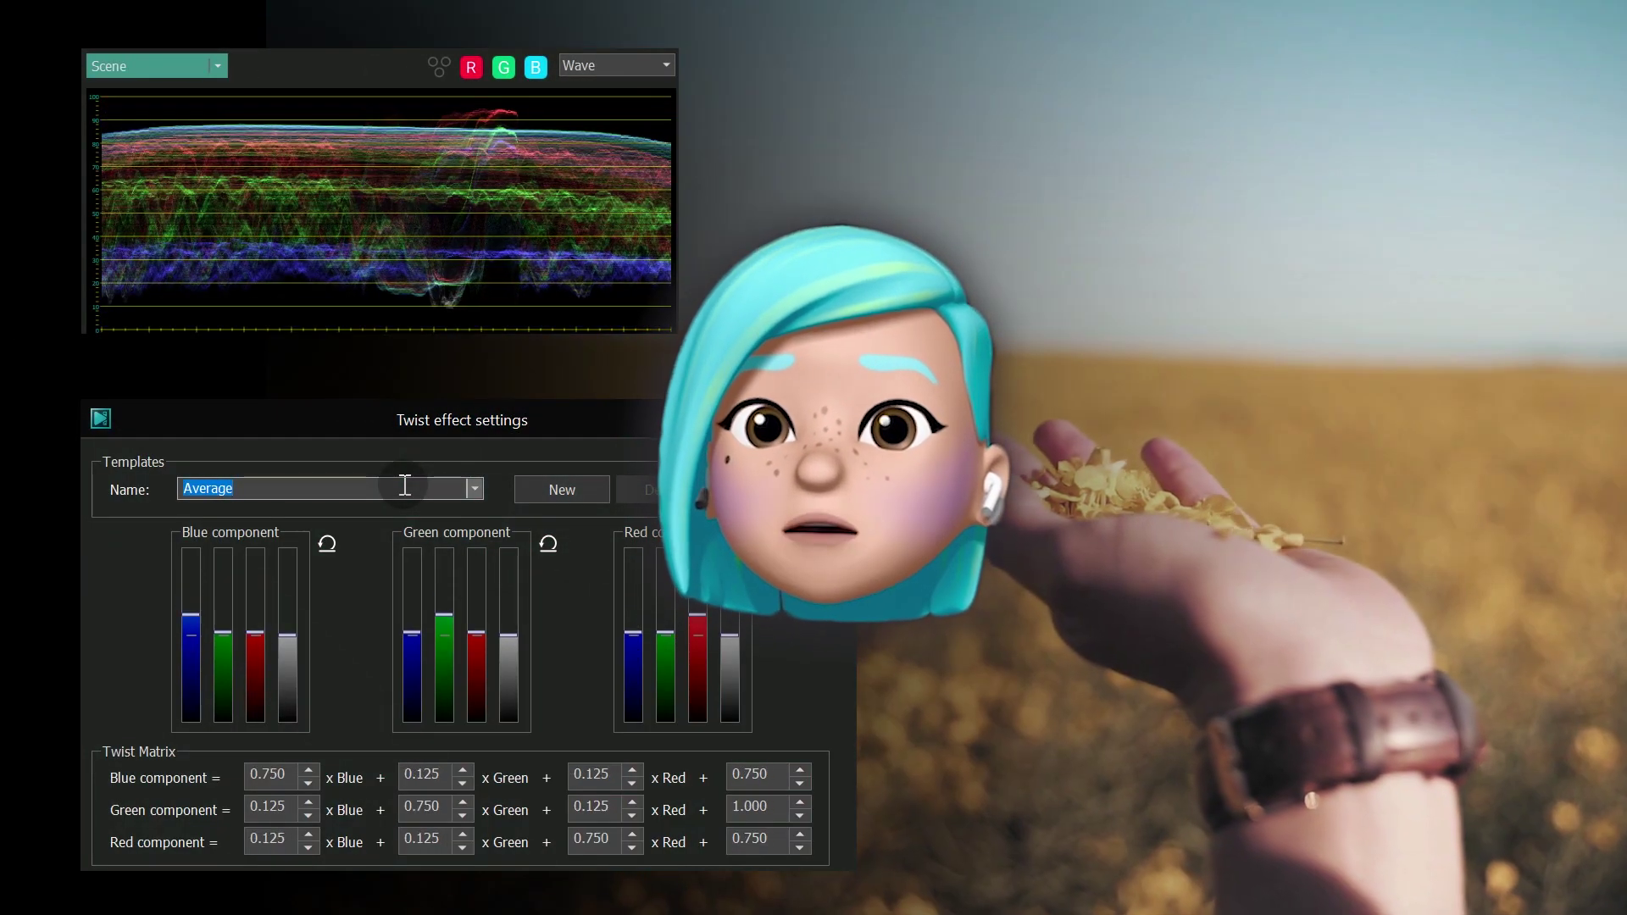
scroll(405, 485, down, 2)
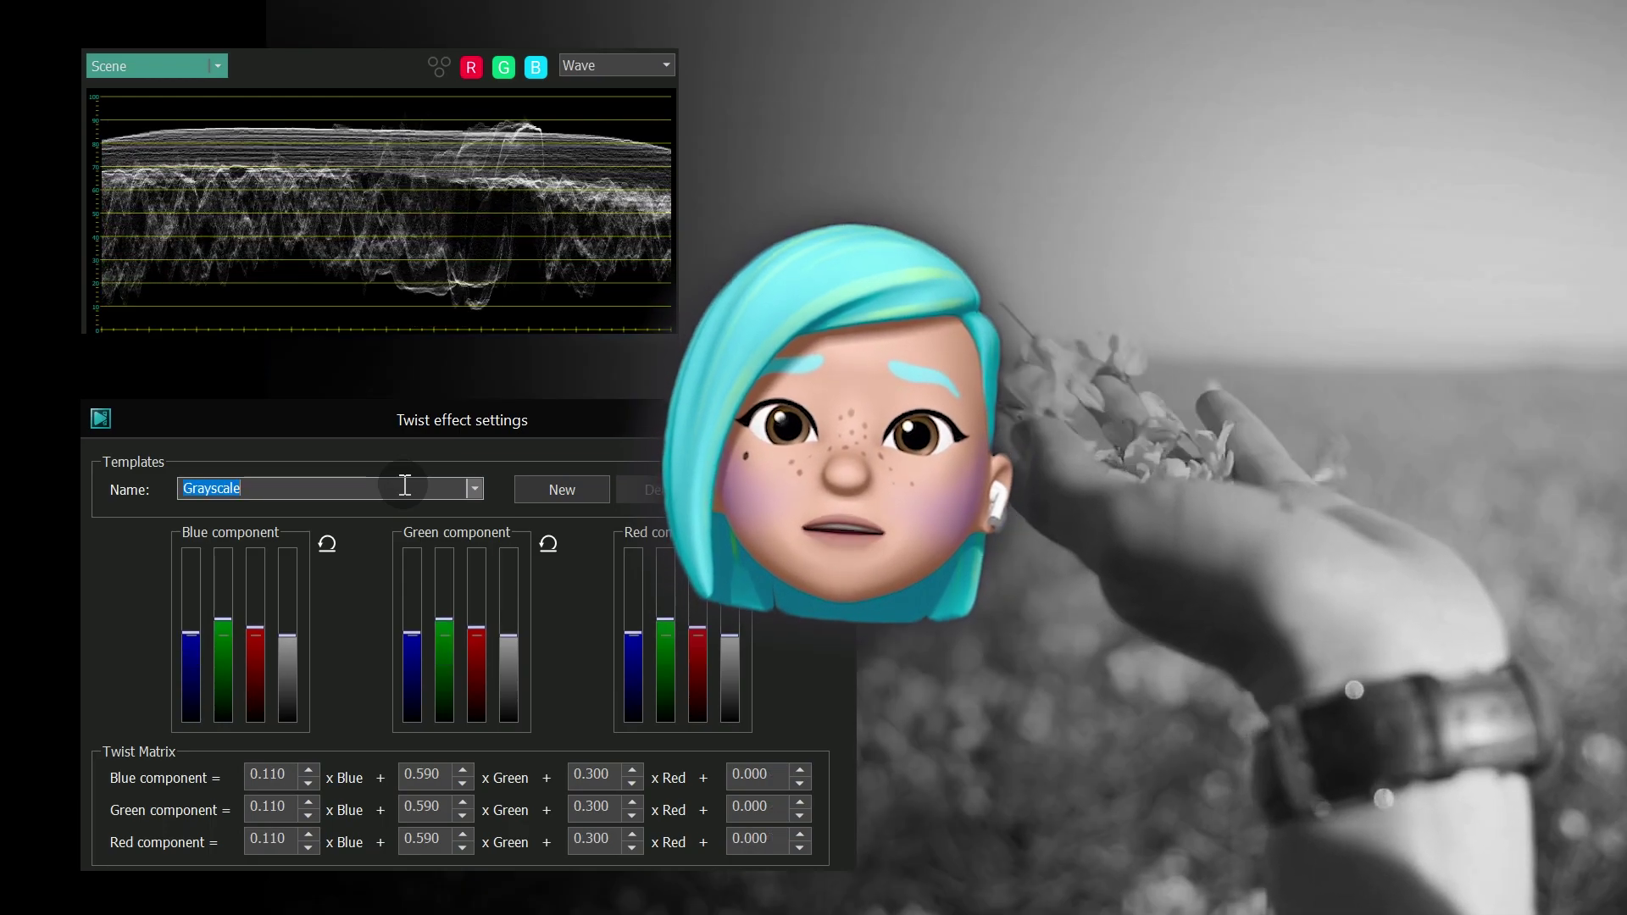
scroll(405, 485, down, 2)
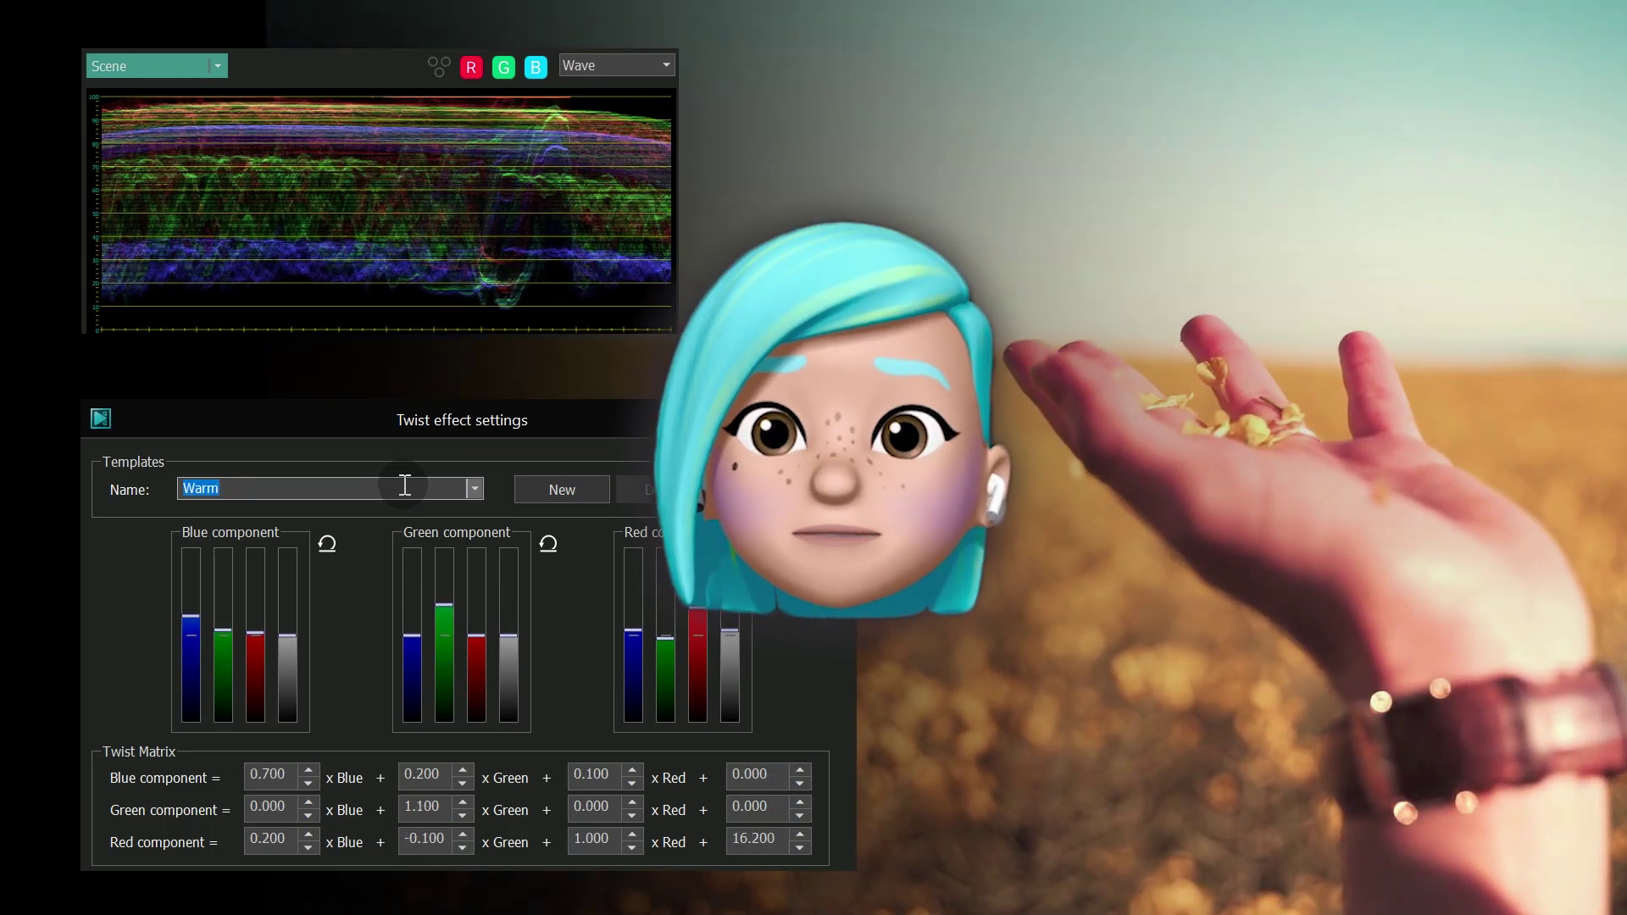
scroll(405, 485, down, 2)
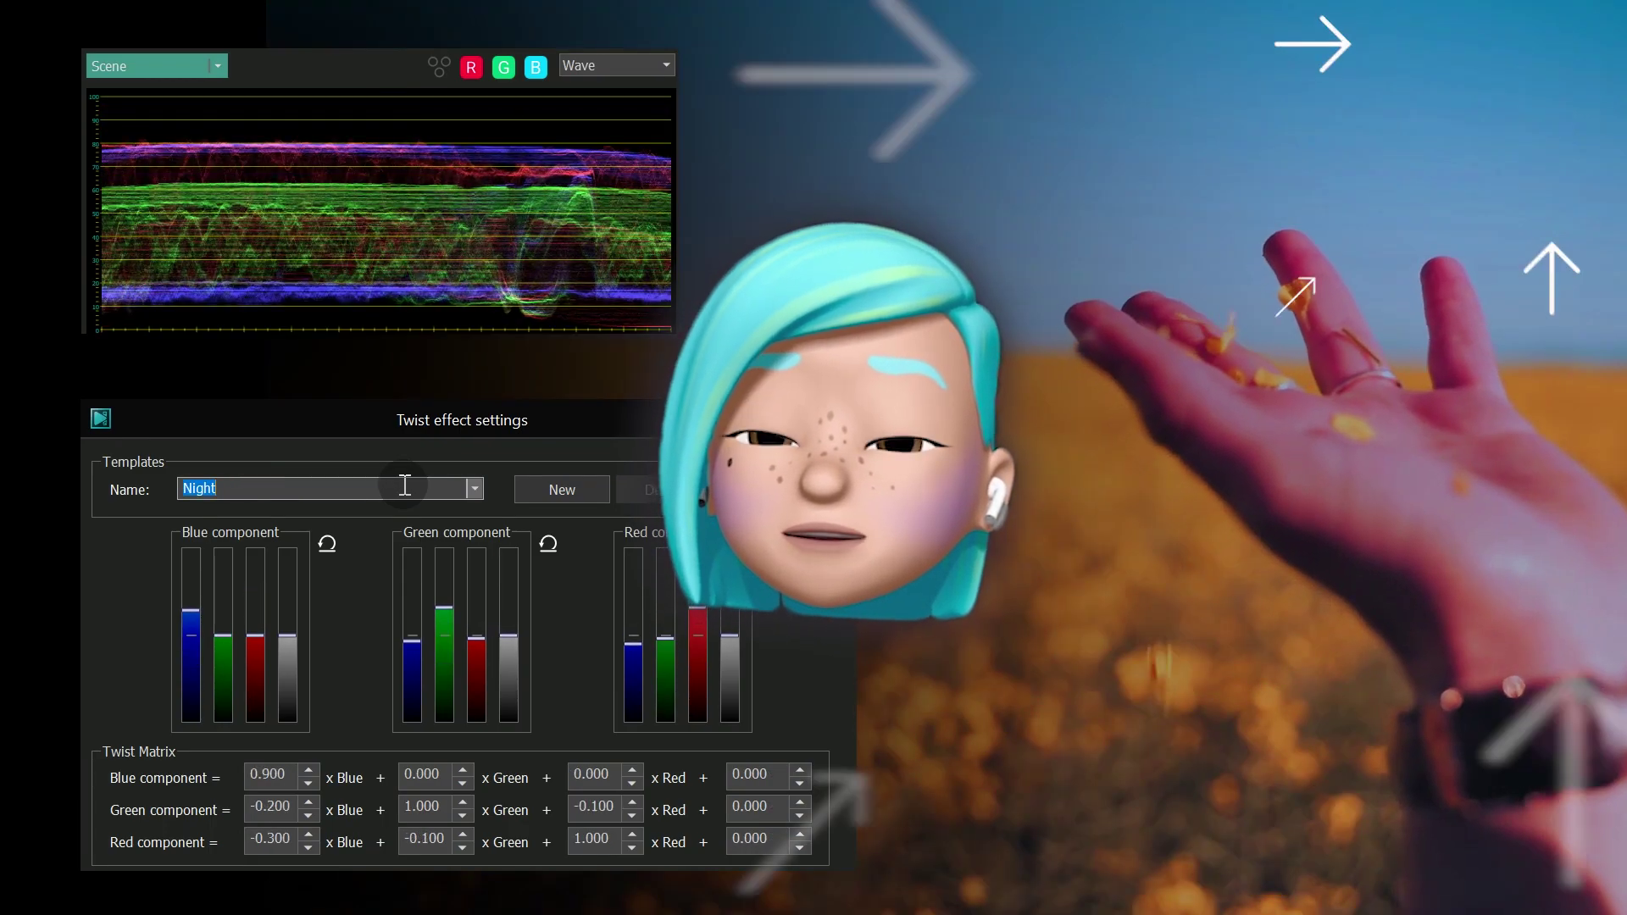
scroll(405, 484, down, 2)
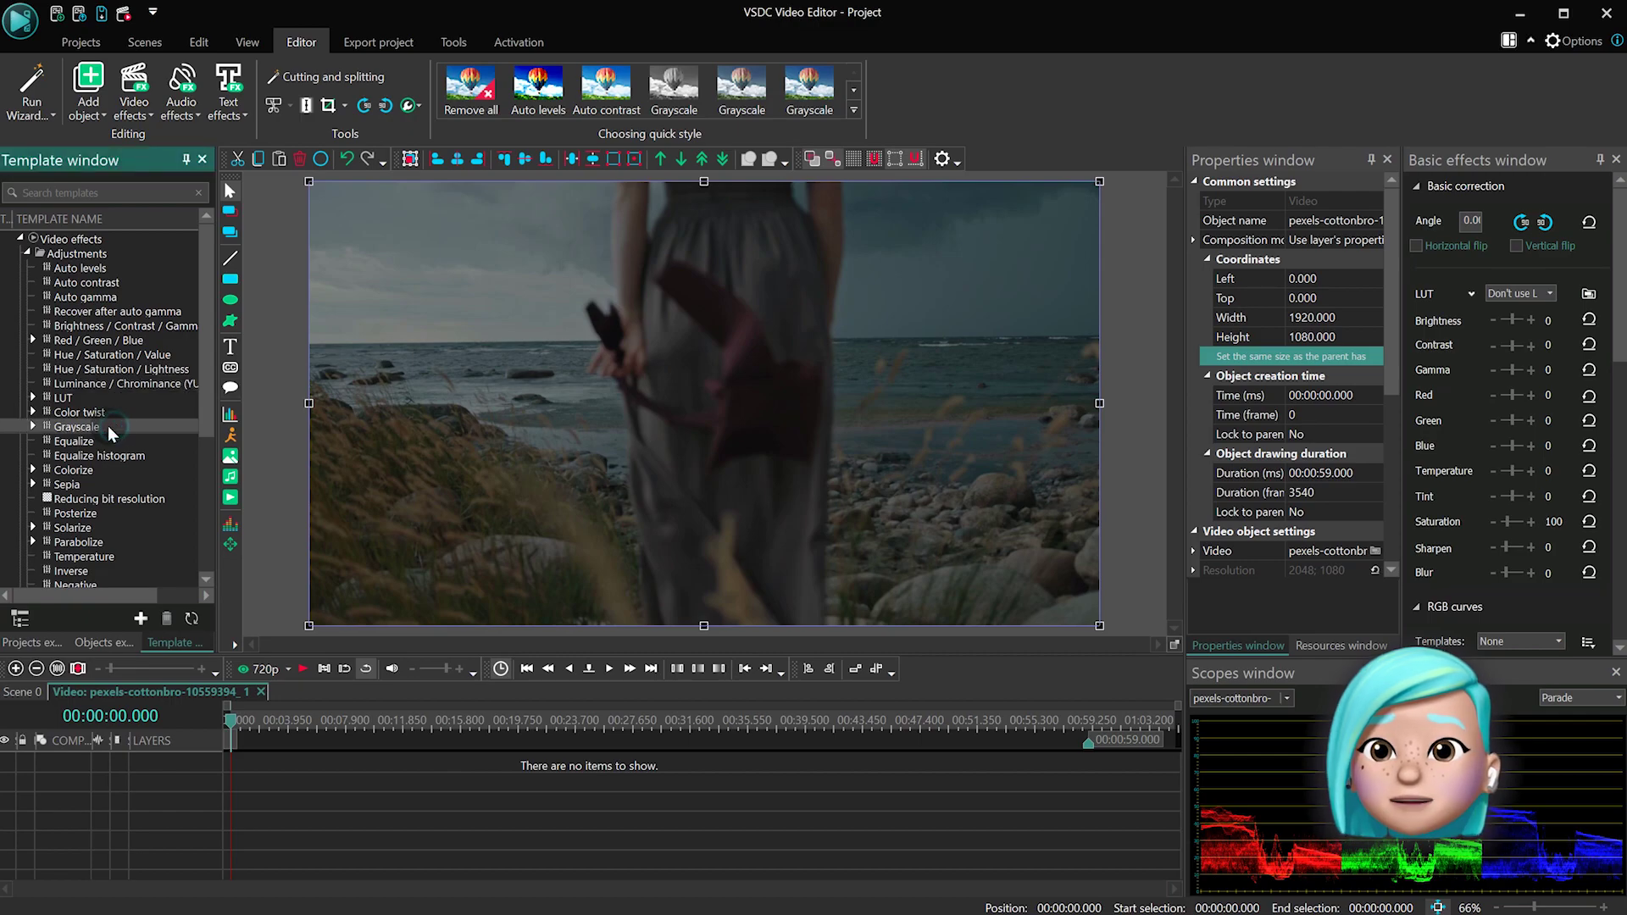
Apply the Grayscale effect to the beach clip, display its settings and delete it
drag(819, 416, 873, 402)
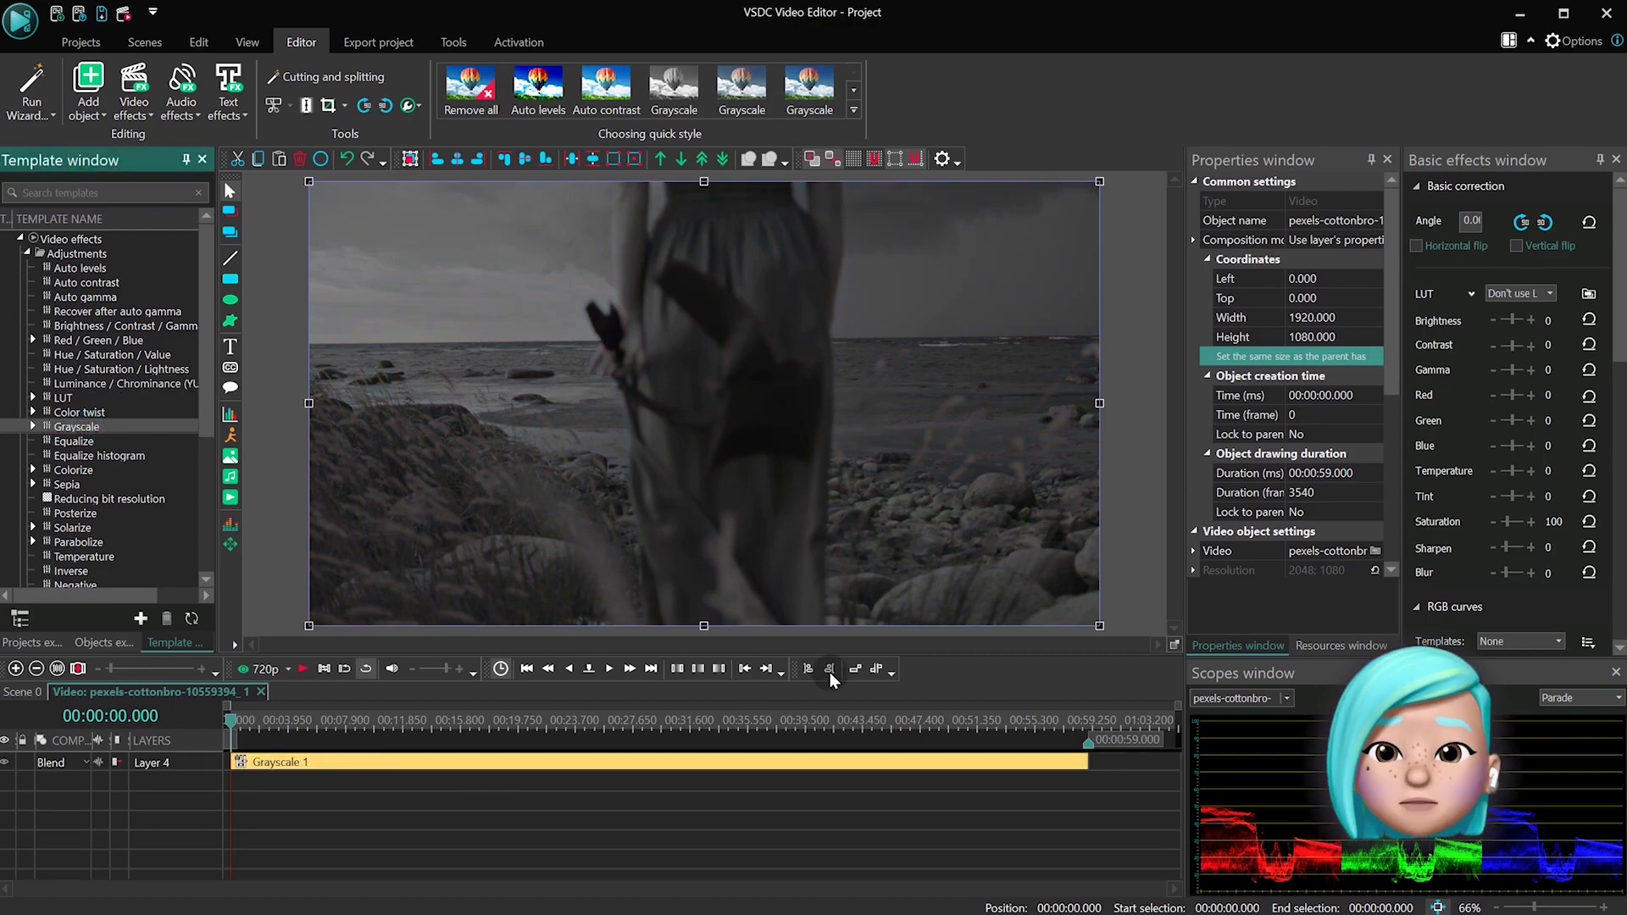
click(814, 762)
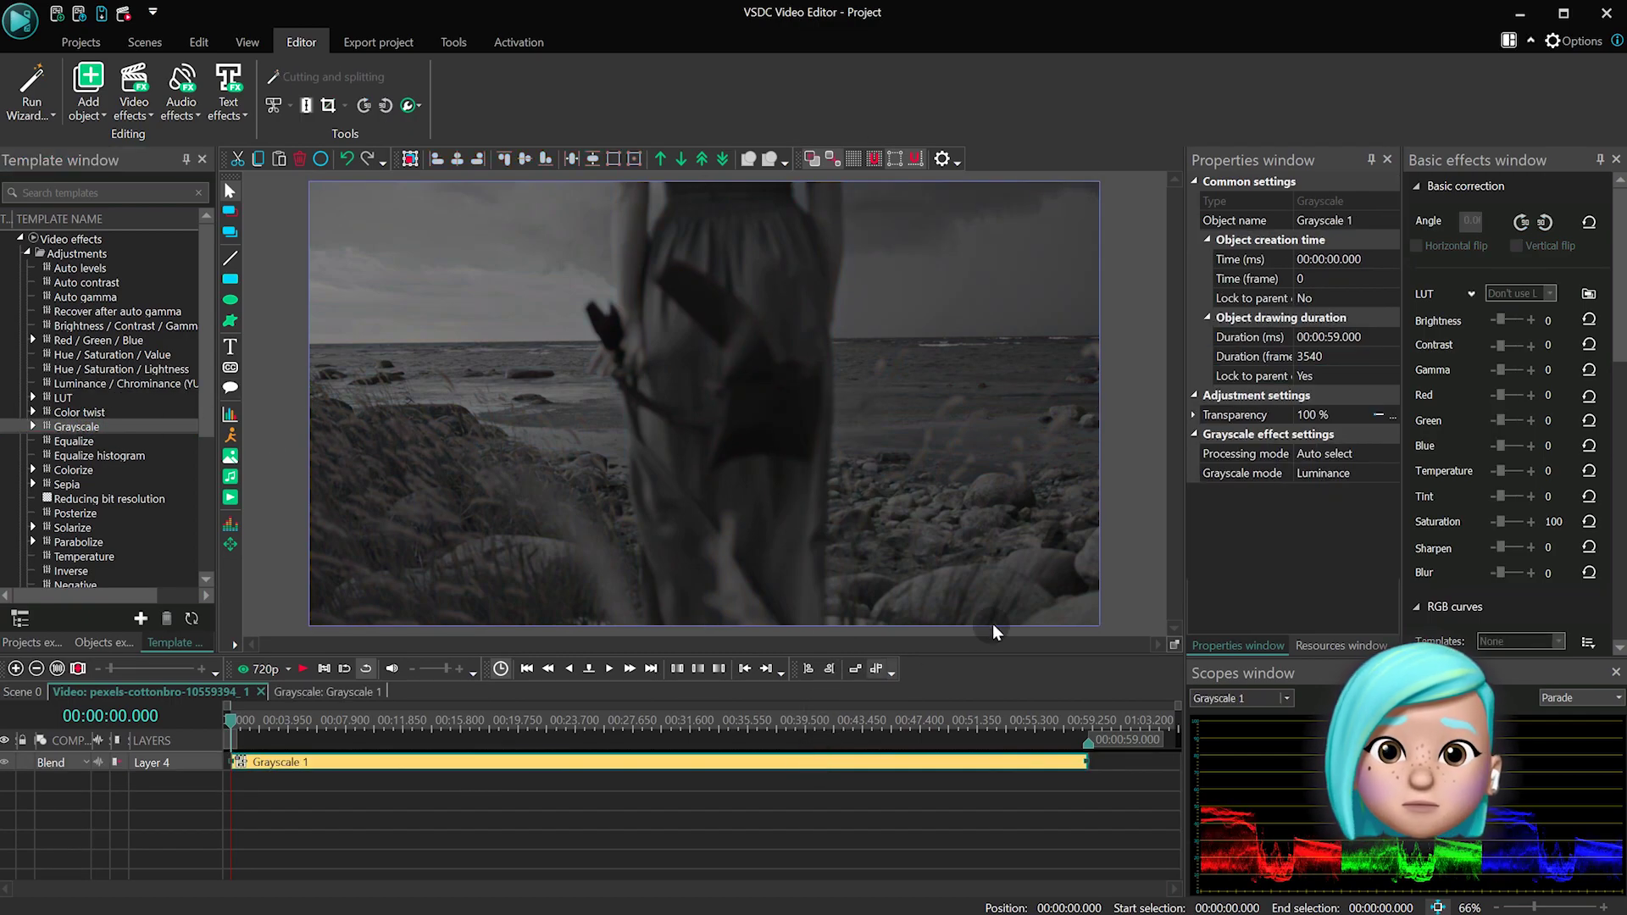
key(Delete)
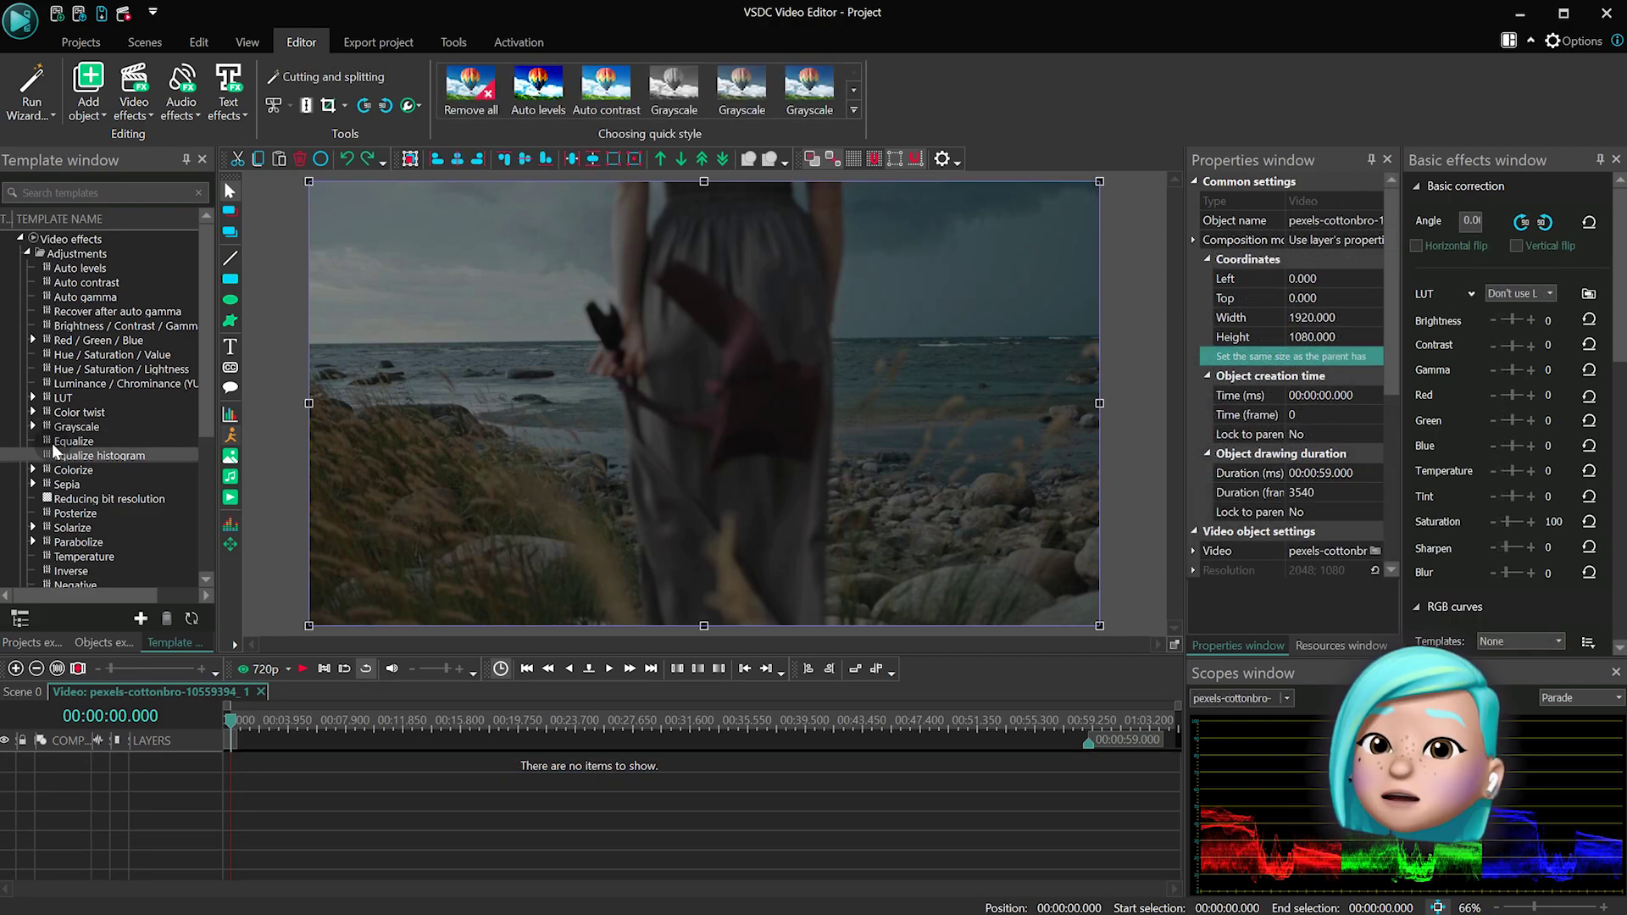
Apply the Equalize effect to the clip and toggle its layer's visibility to compare the image with and without it
drag(54, 443, 916, 394)
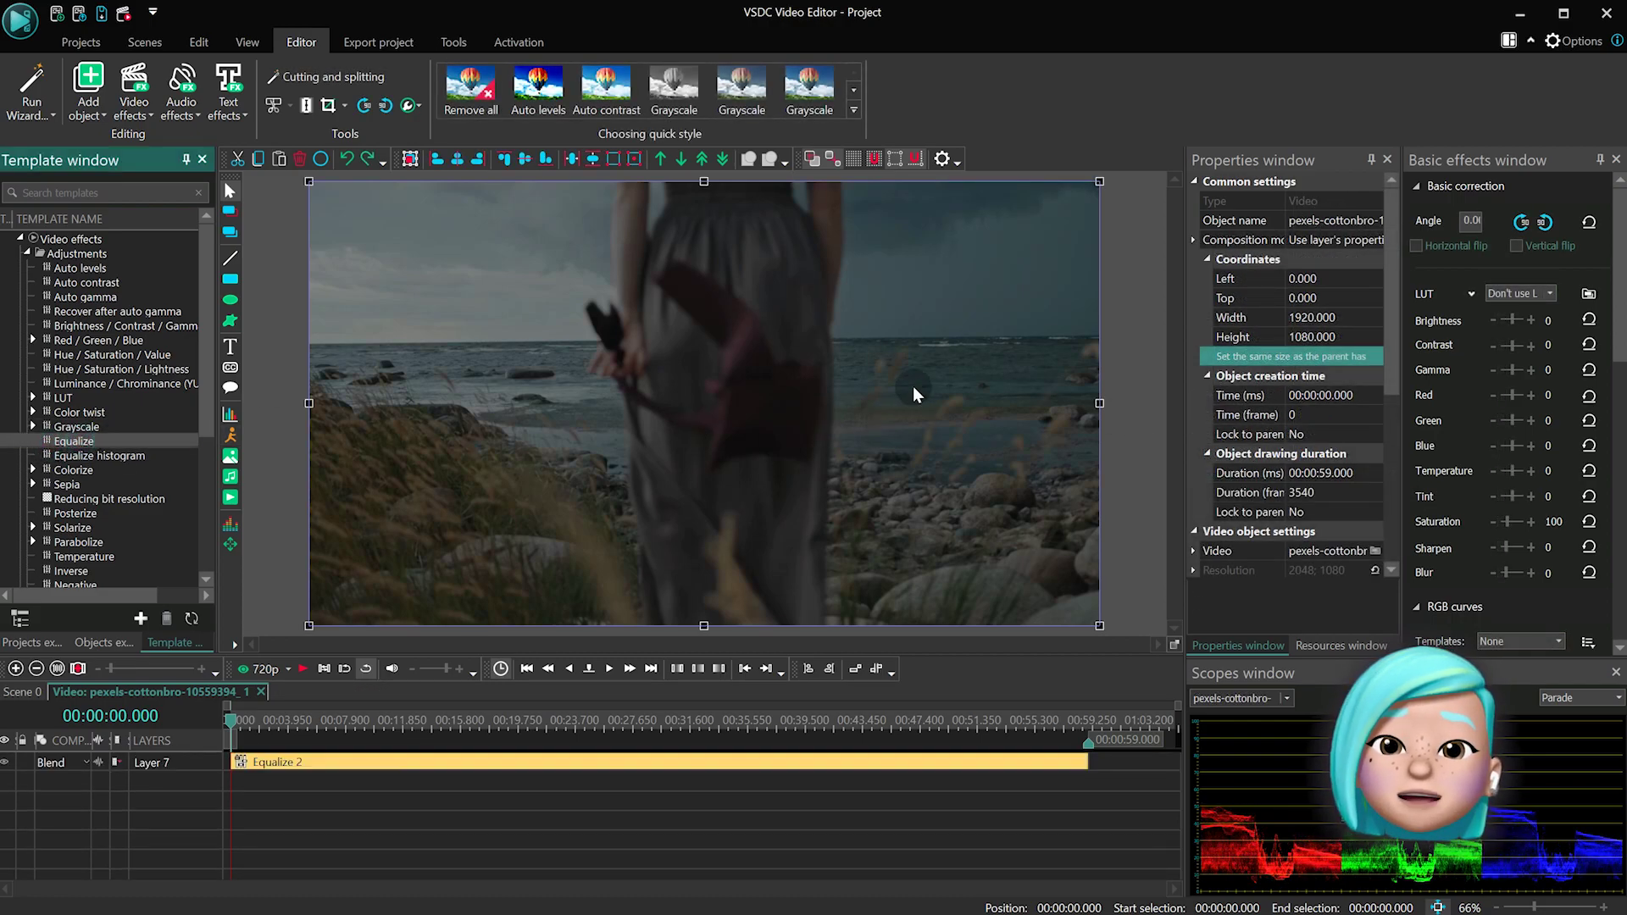
click(6, 761)
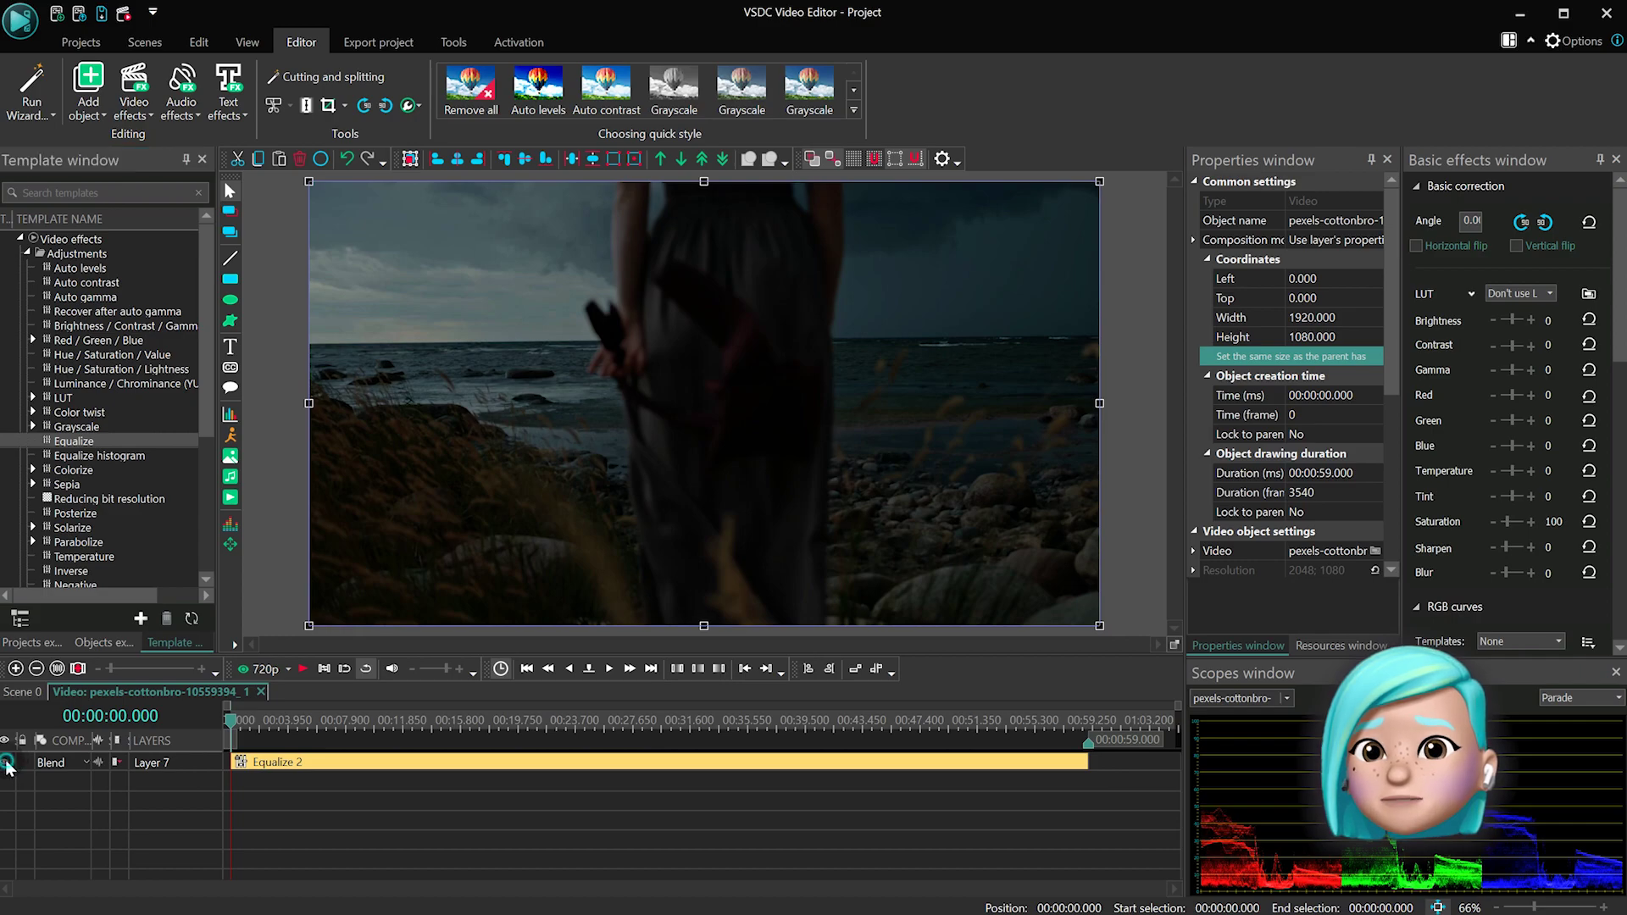
click(7, 762)
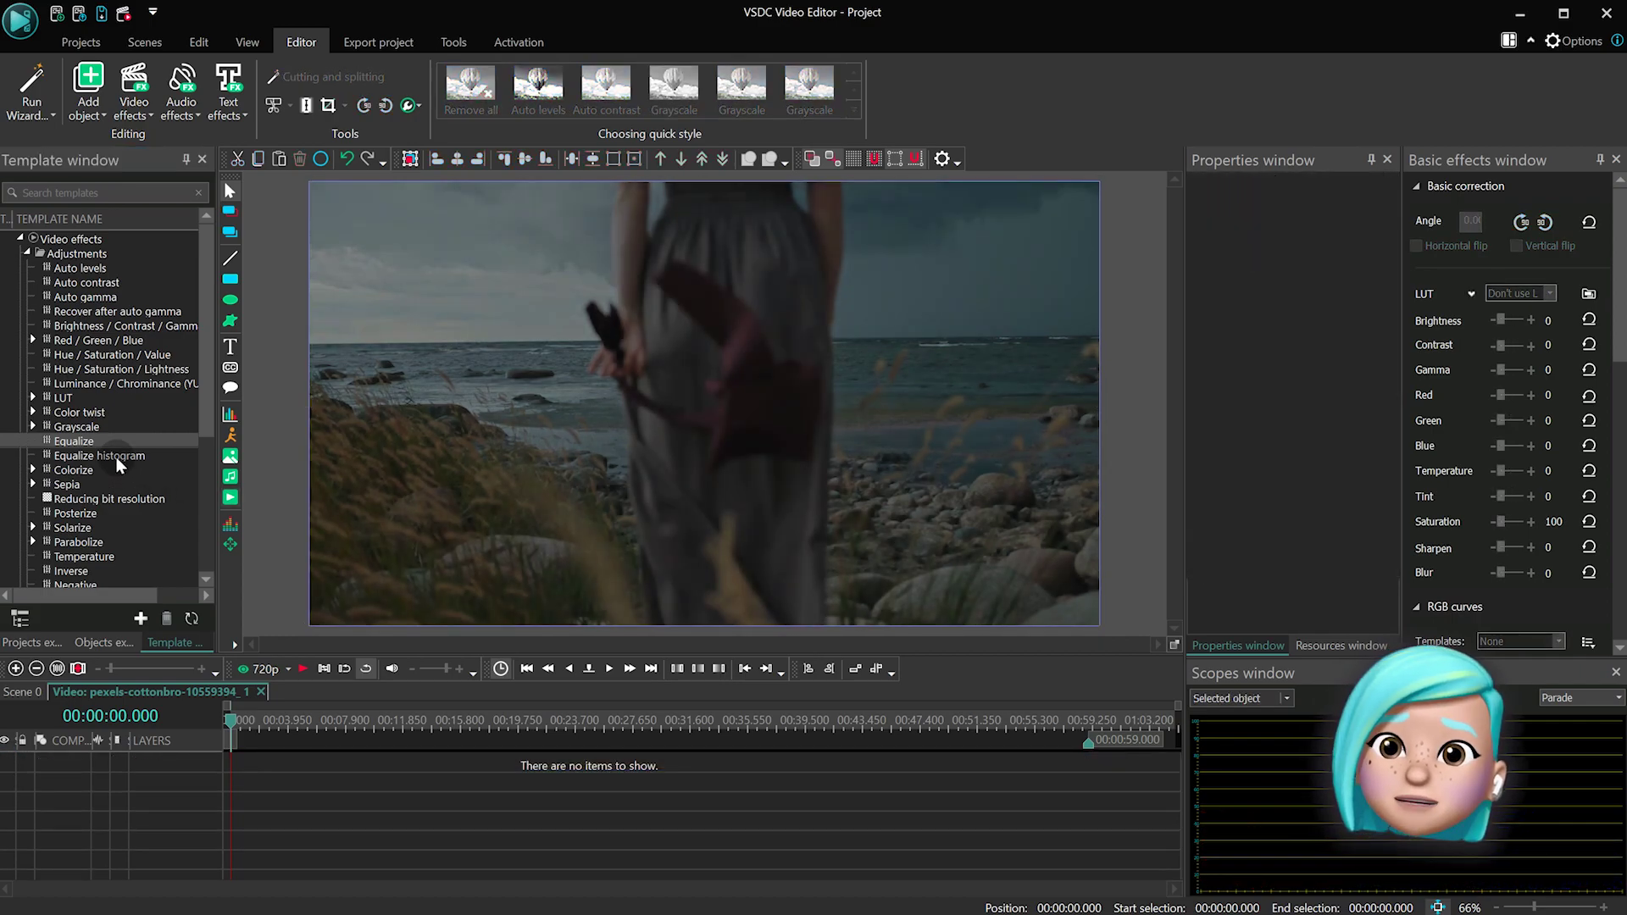
Apply the Equalize histogram effect to the clip and display its effect settings
click(111, 455)
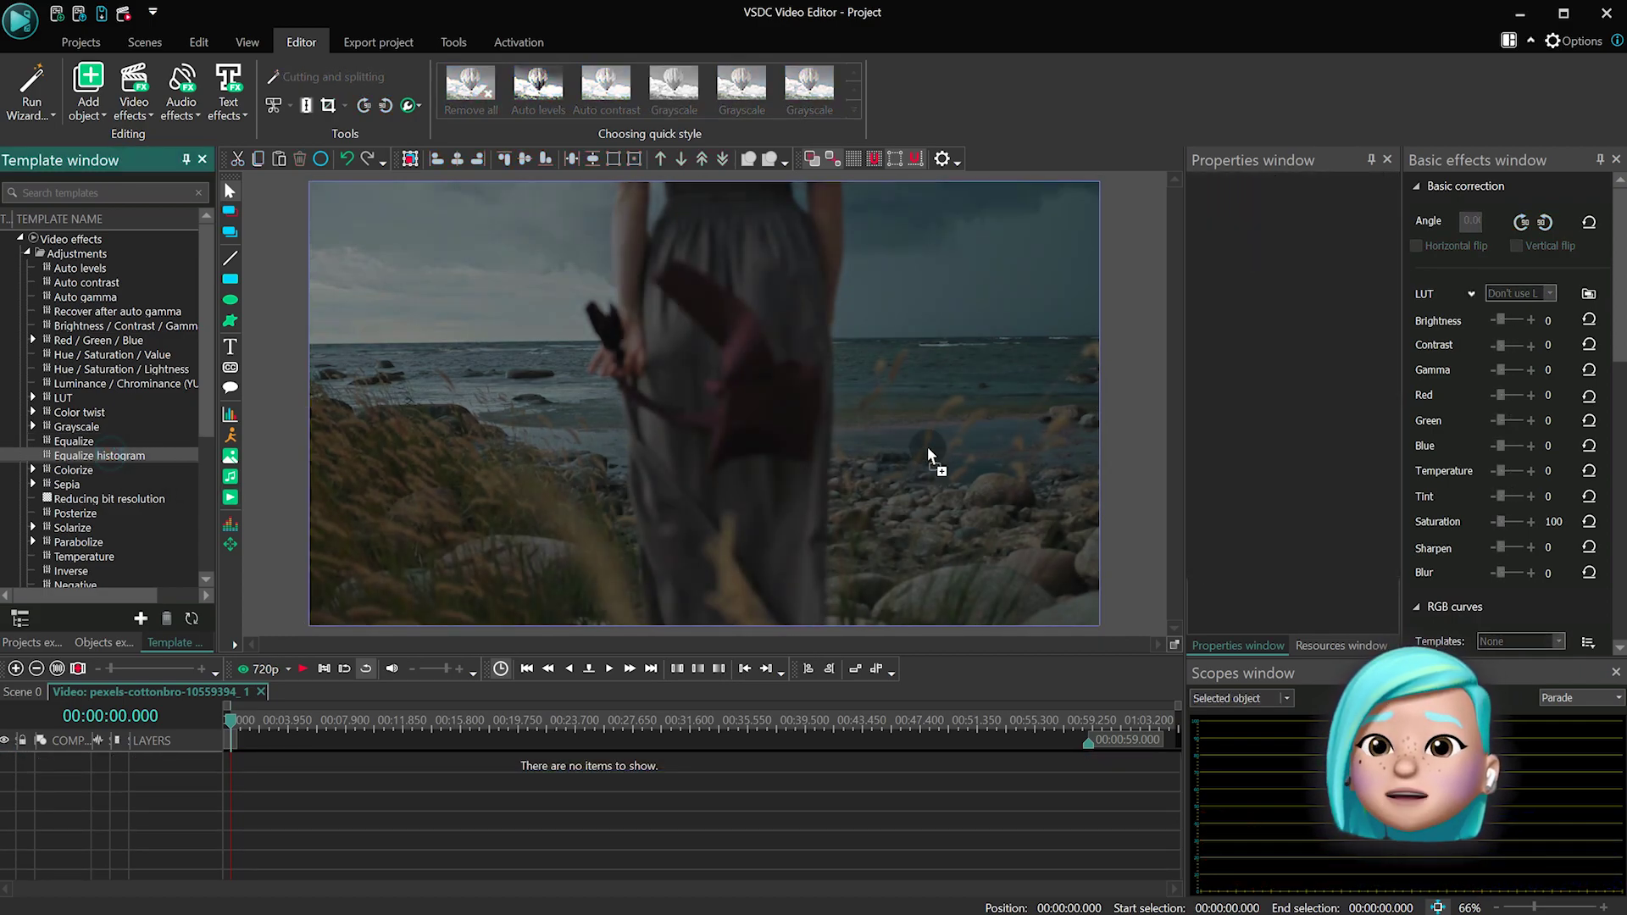
drag(930, 456, 955, 434)
click(685, 769)
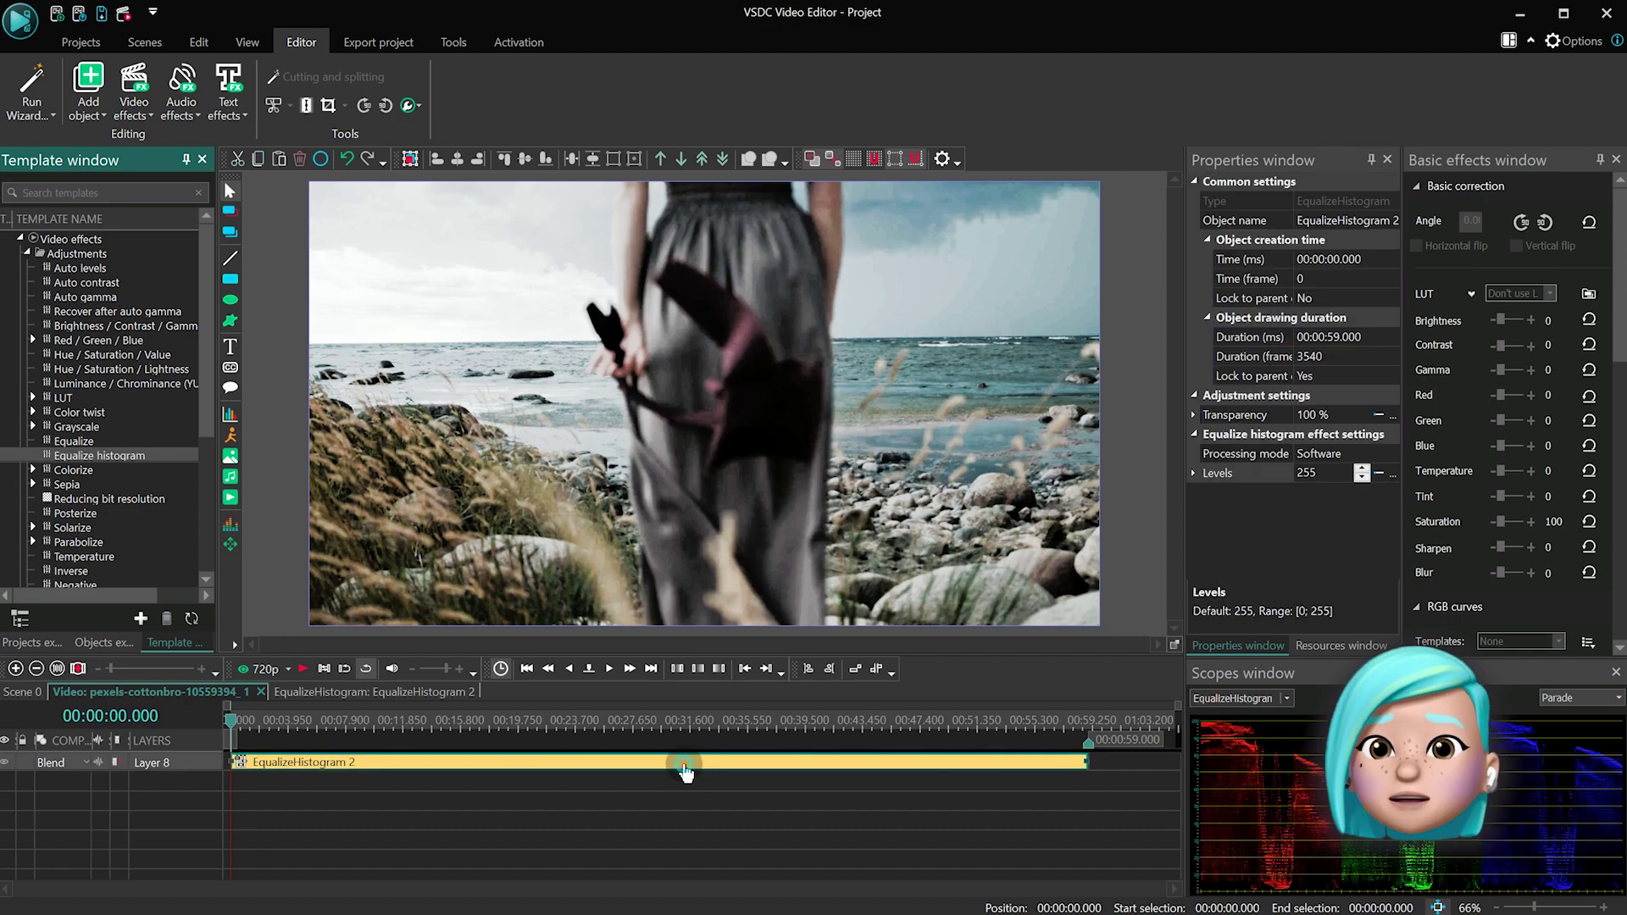
Lower the Levels value of the Equalize histogram effect and raise it again through 128
click(1310, 476)
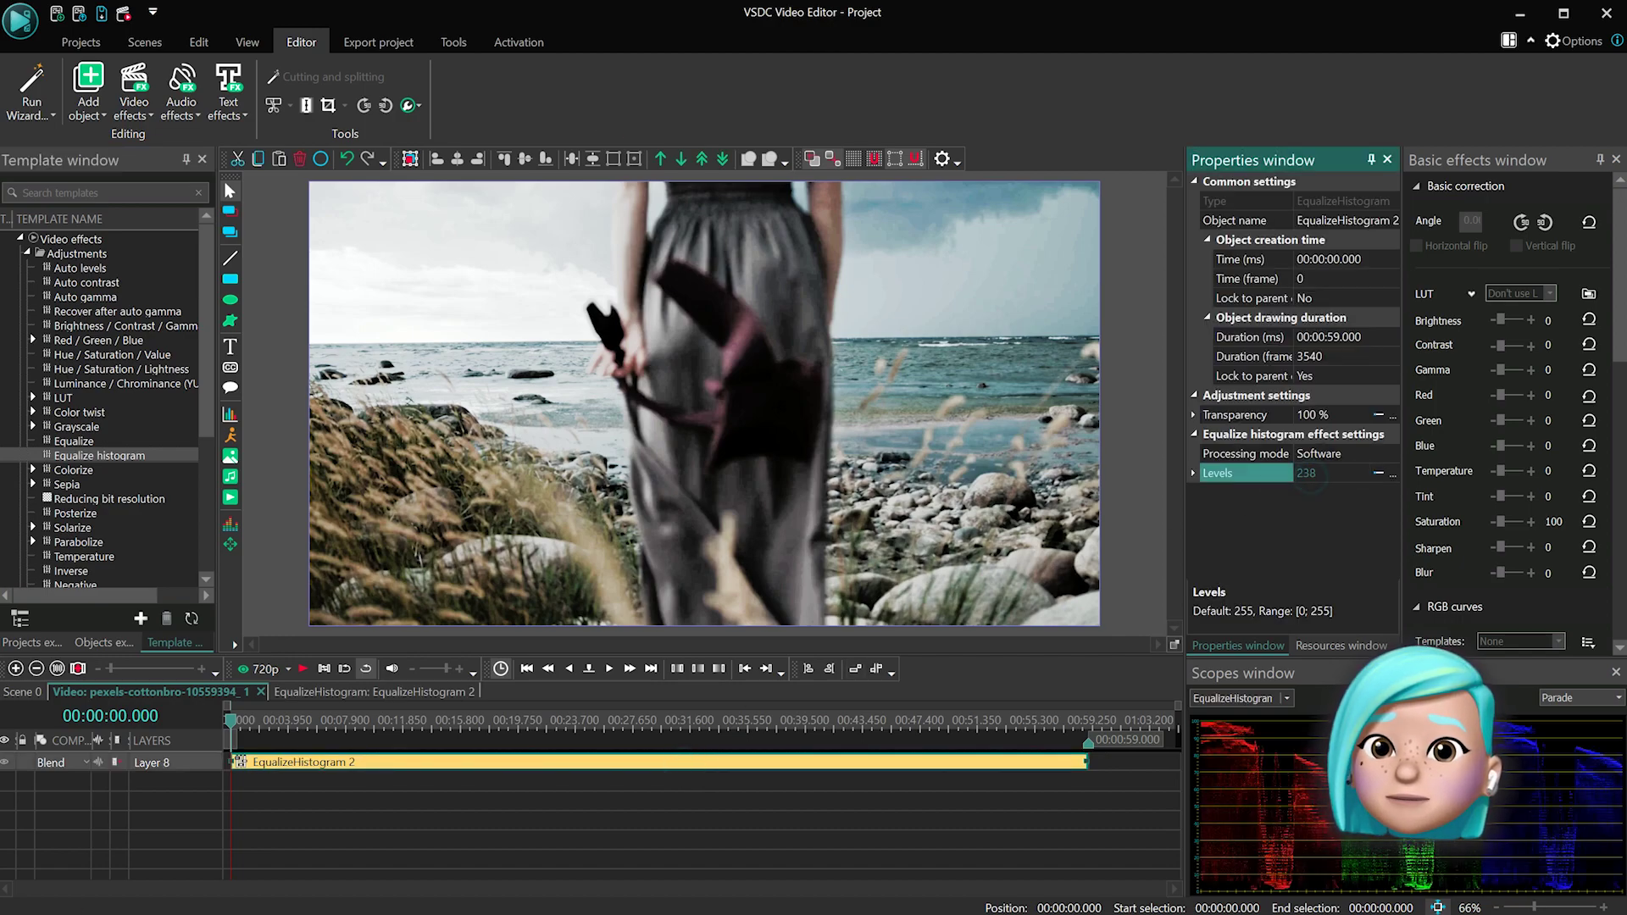
drag(1273, 475, 1128, 476)
scroll(1310, 473, up, 5)
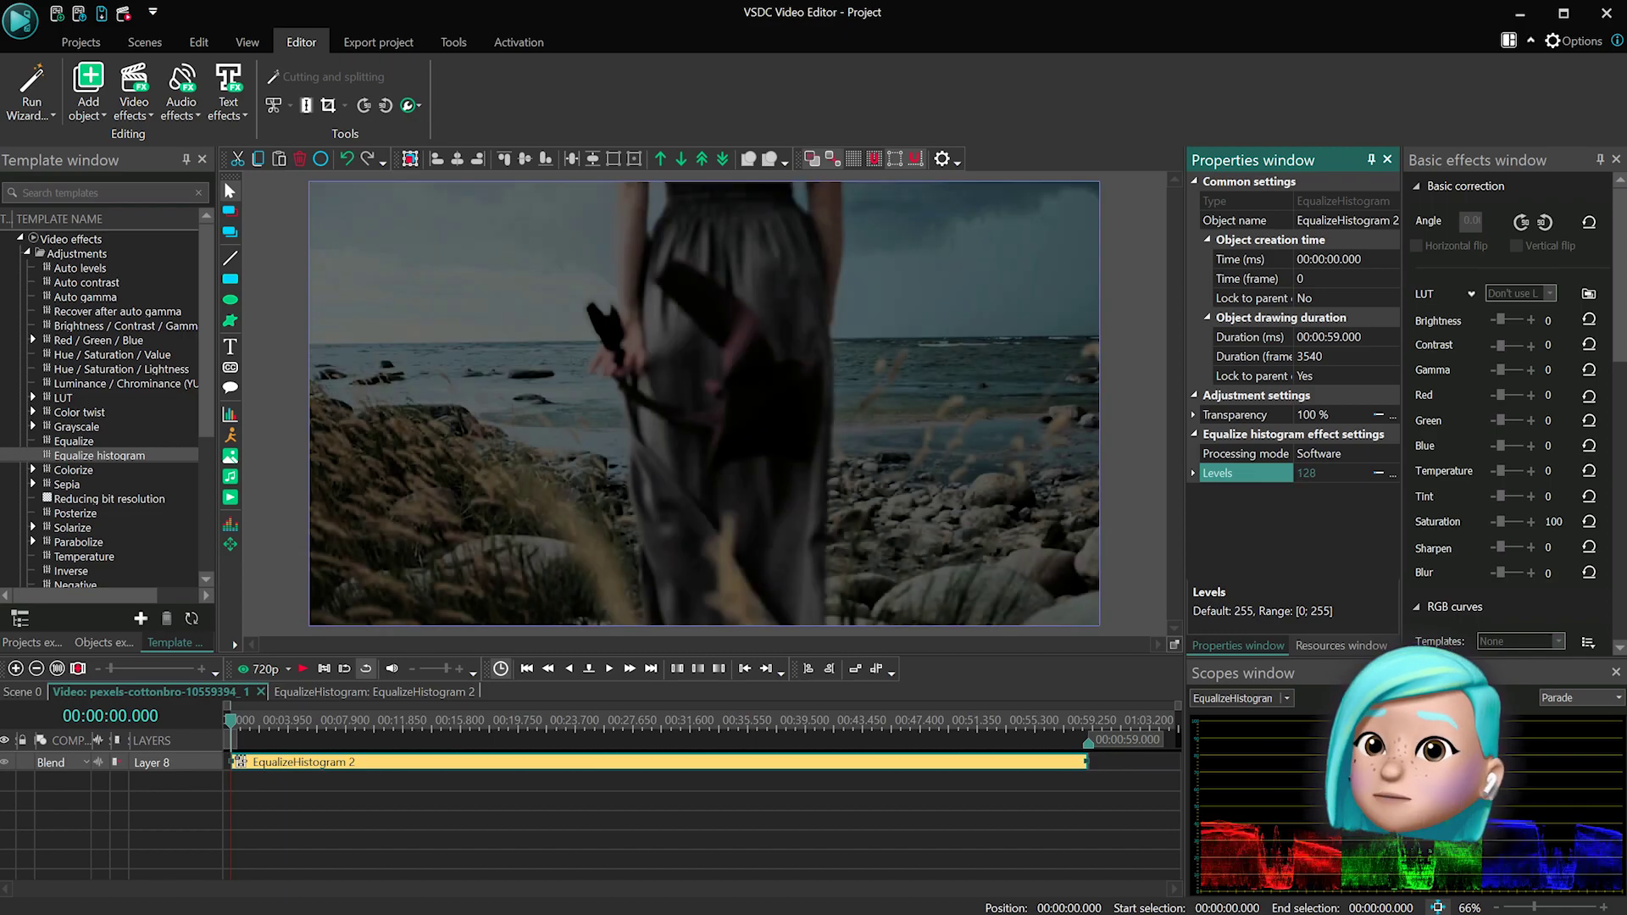
scroll(1310, 473, up, 4)
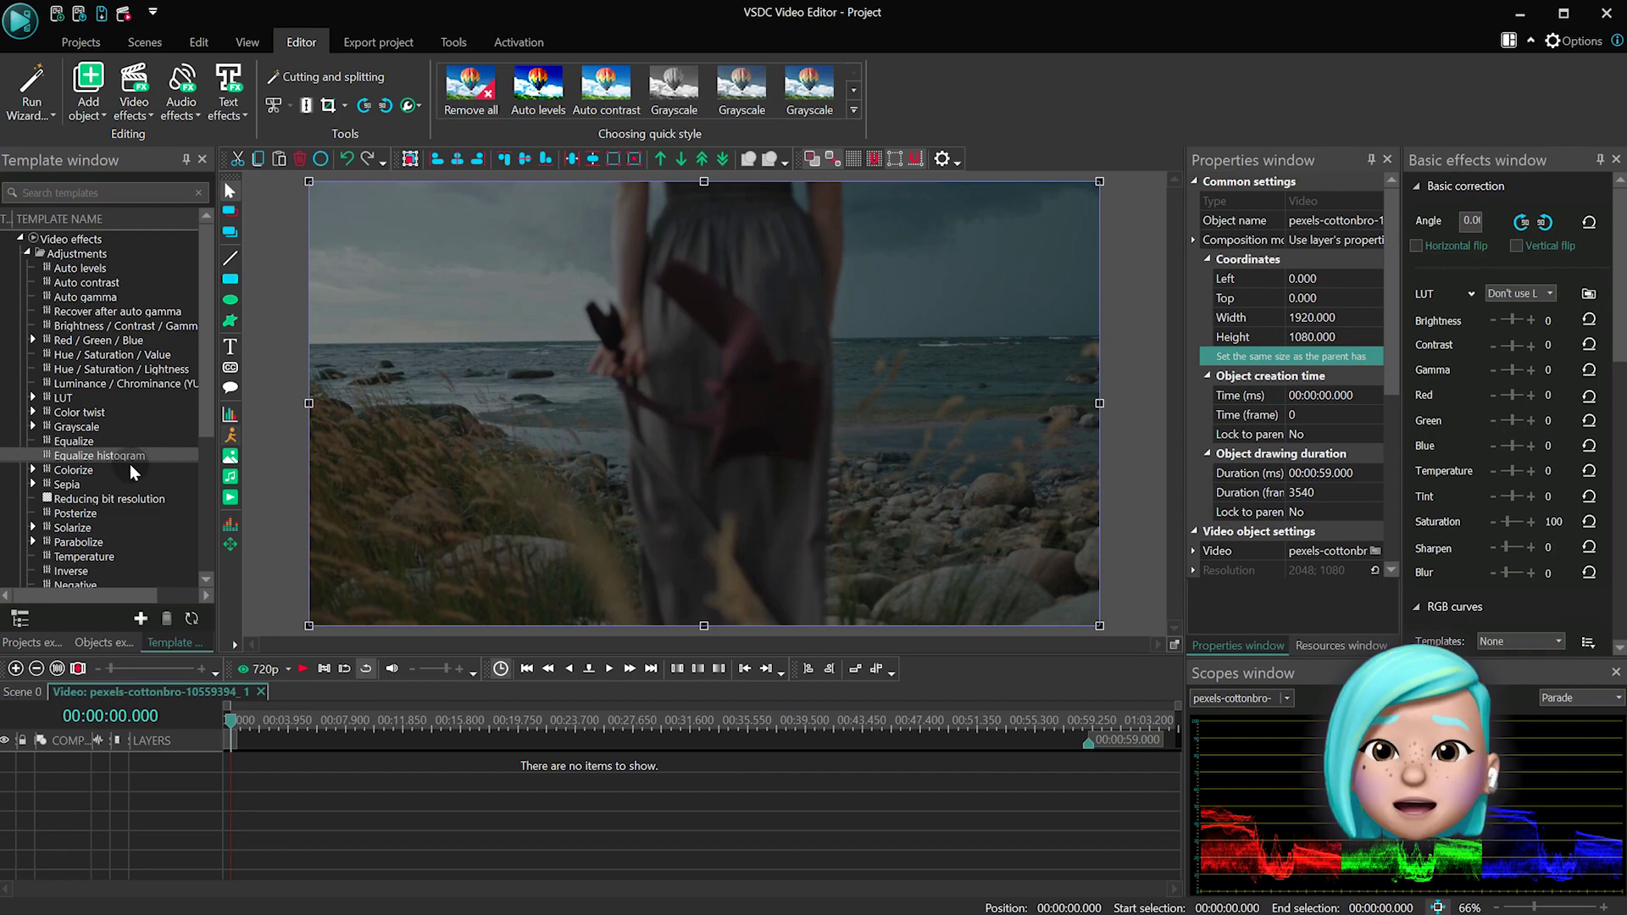
Apply the Colorize effect to the clip and examine its Mode setting
drag(85, 470, 773, 394)
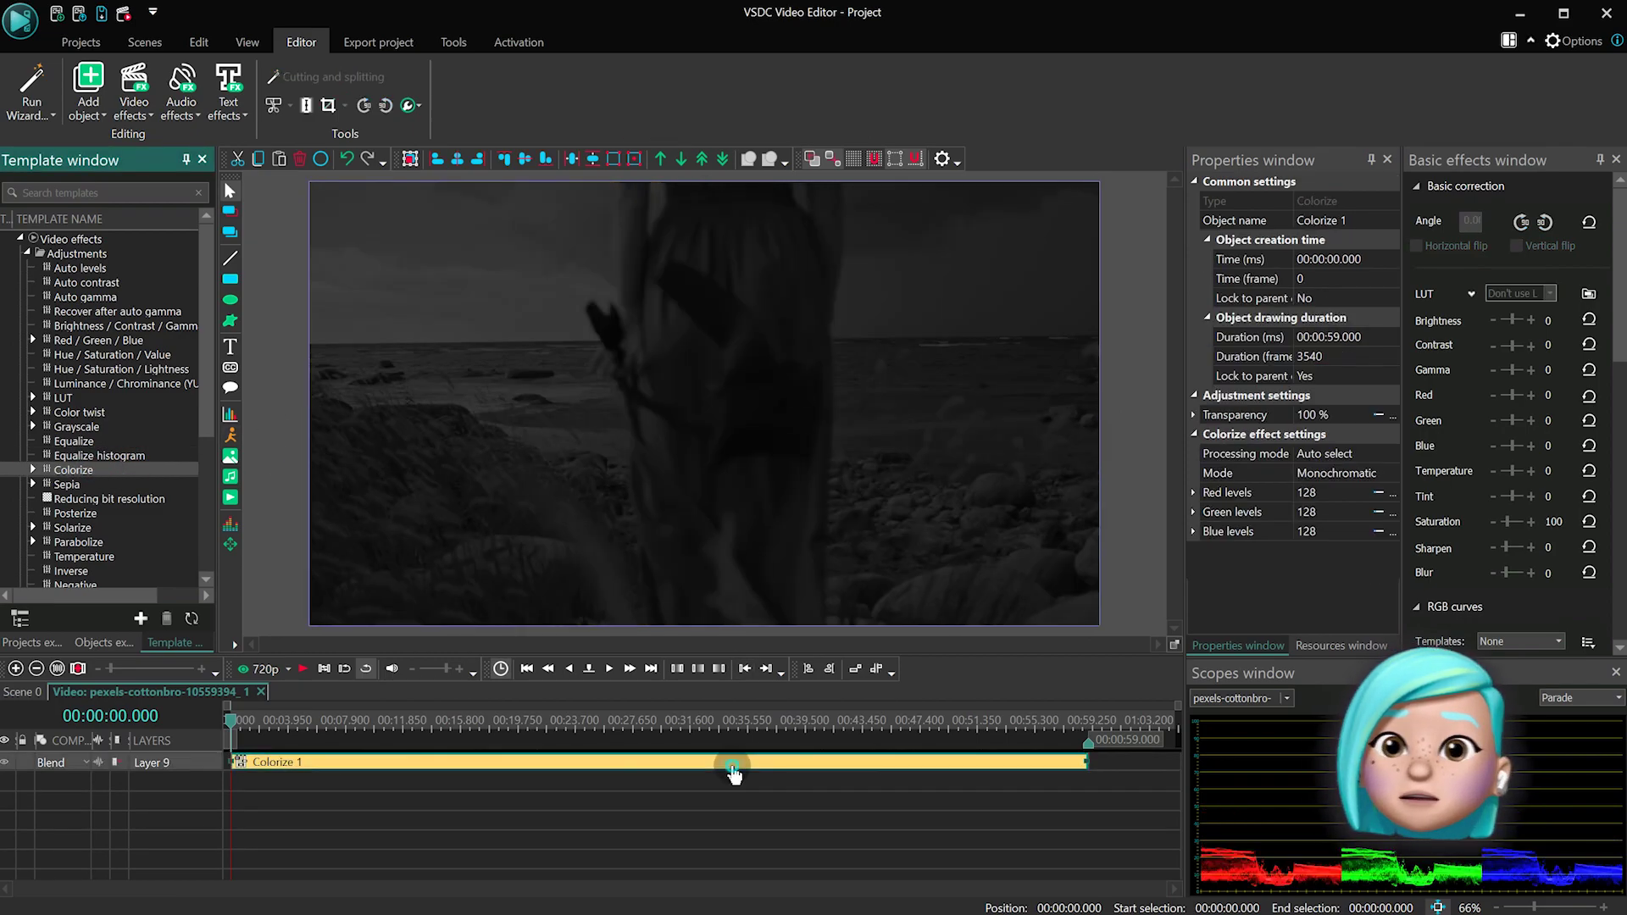
double_click(1405, 471)
click(1402, 461)
Set the Colorize effect's red levels to 512 and green levels to 0, and vary the blue and red levels to shift the tint
click(1127, 541)
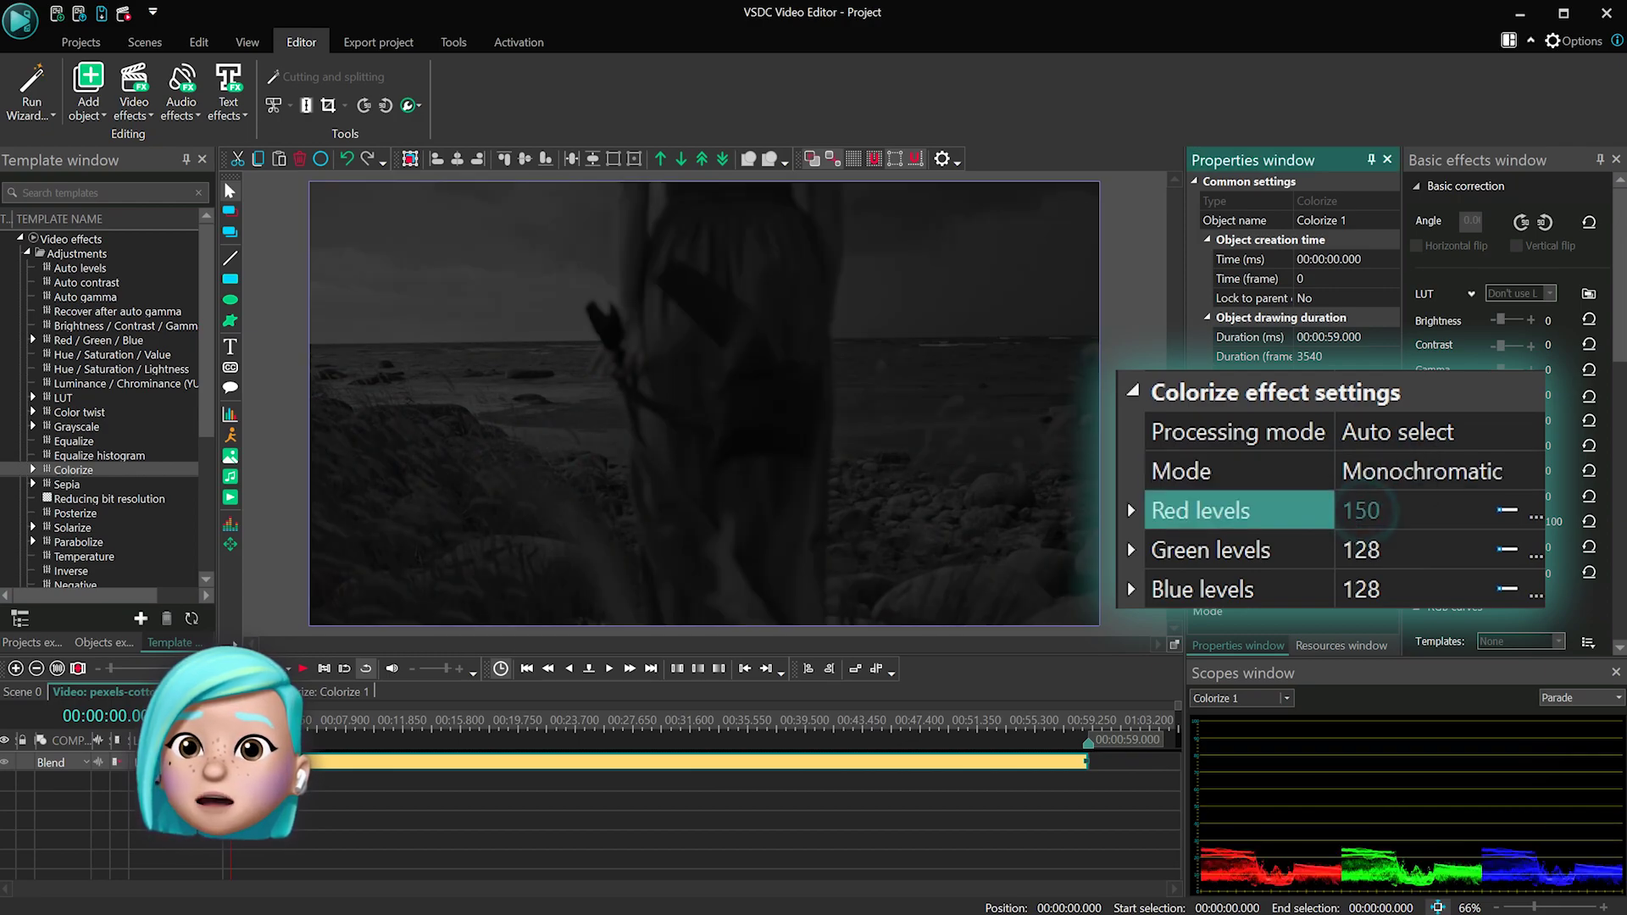
text(512)
click(1128, 582)
text(512)
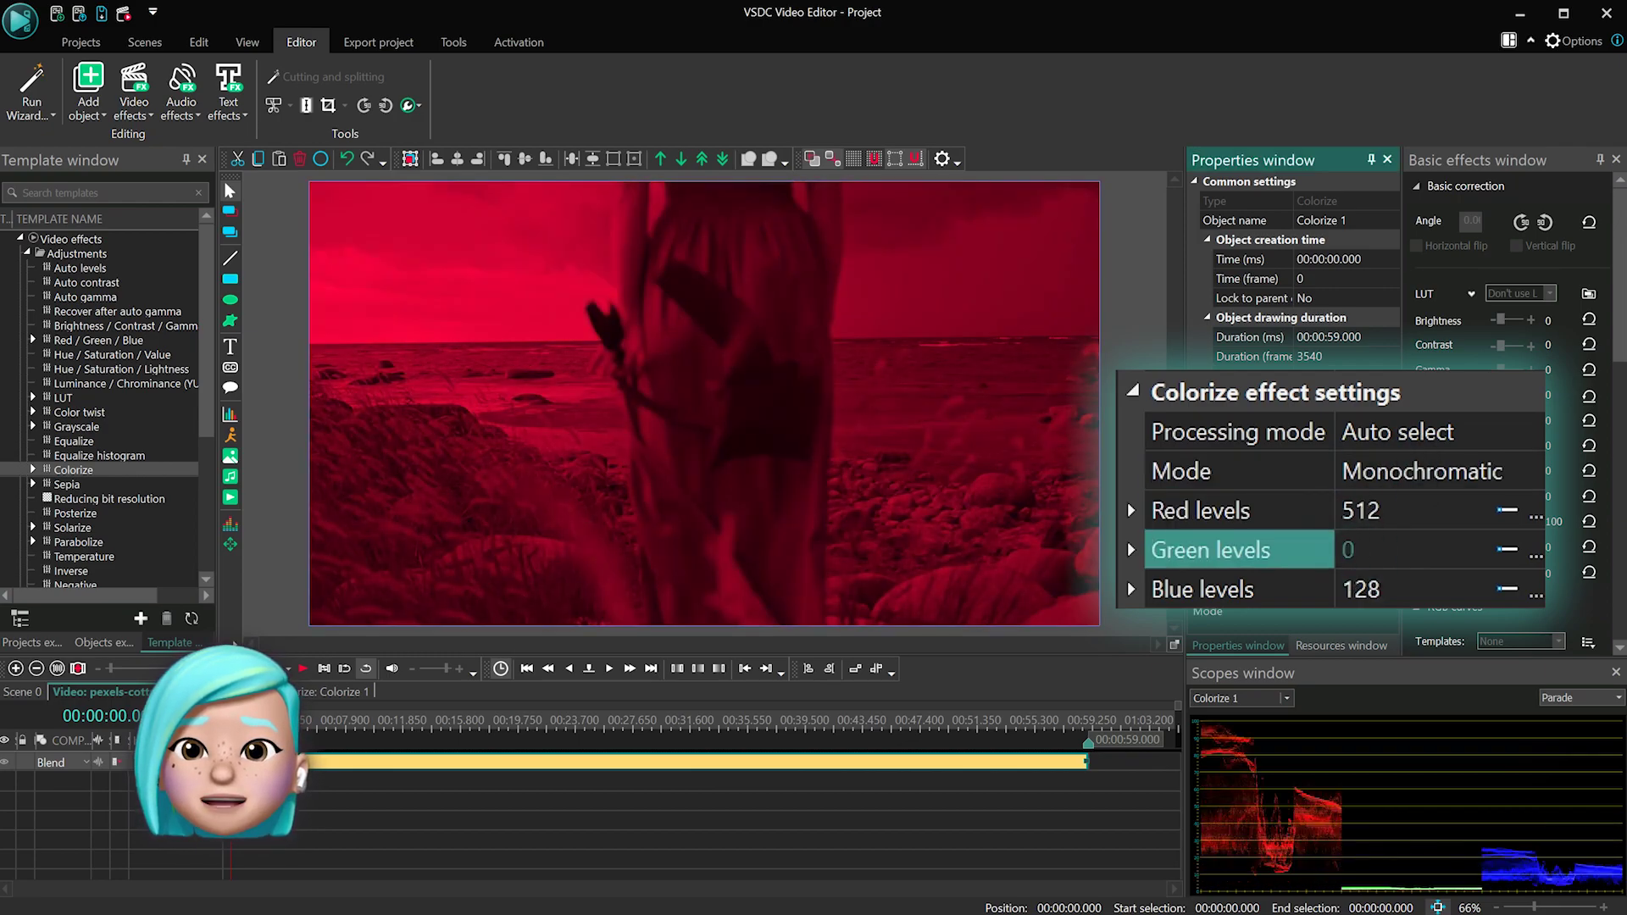
drag(1372, 587, 1530, 587)
drag(1358, 512, 1284, 551)
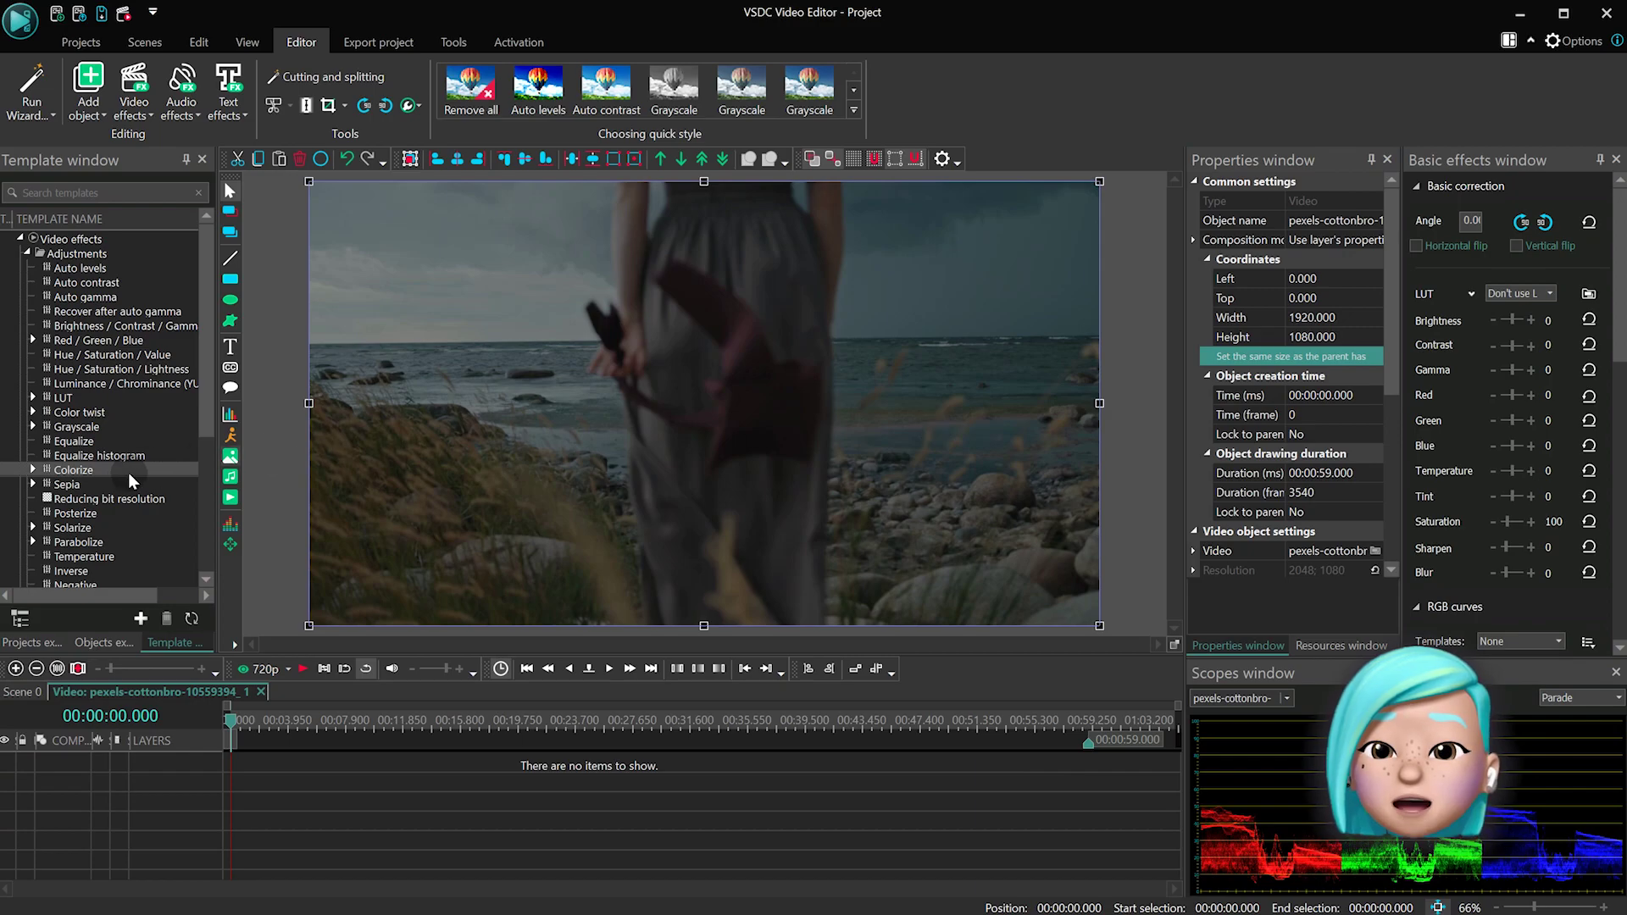
Apply the Sepia effect to the clip and switch its Grayscale mode from Luminance through the other options, including Lightness
drag(127, 481, 815, 431)
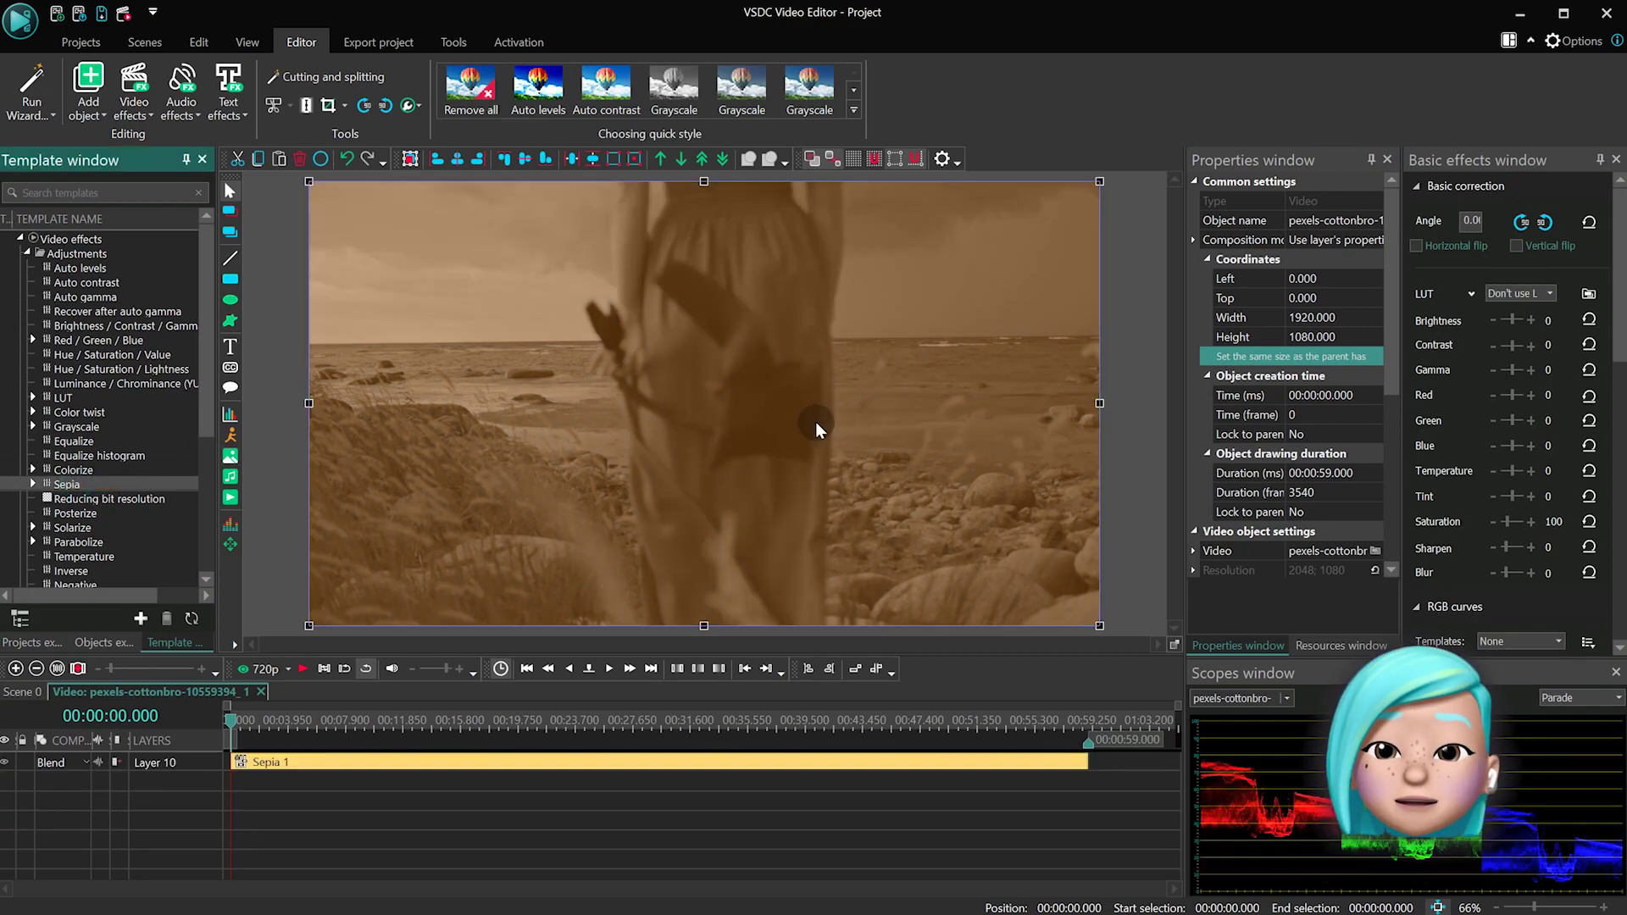
click(975, 759)
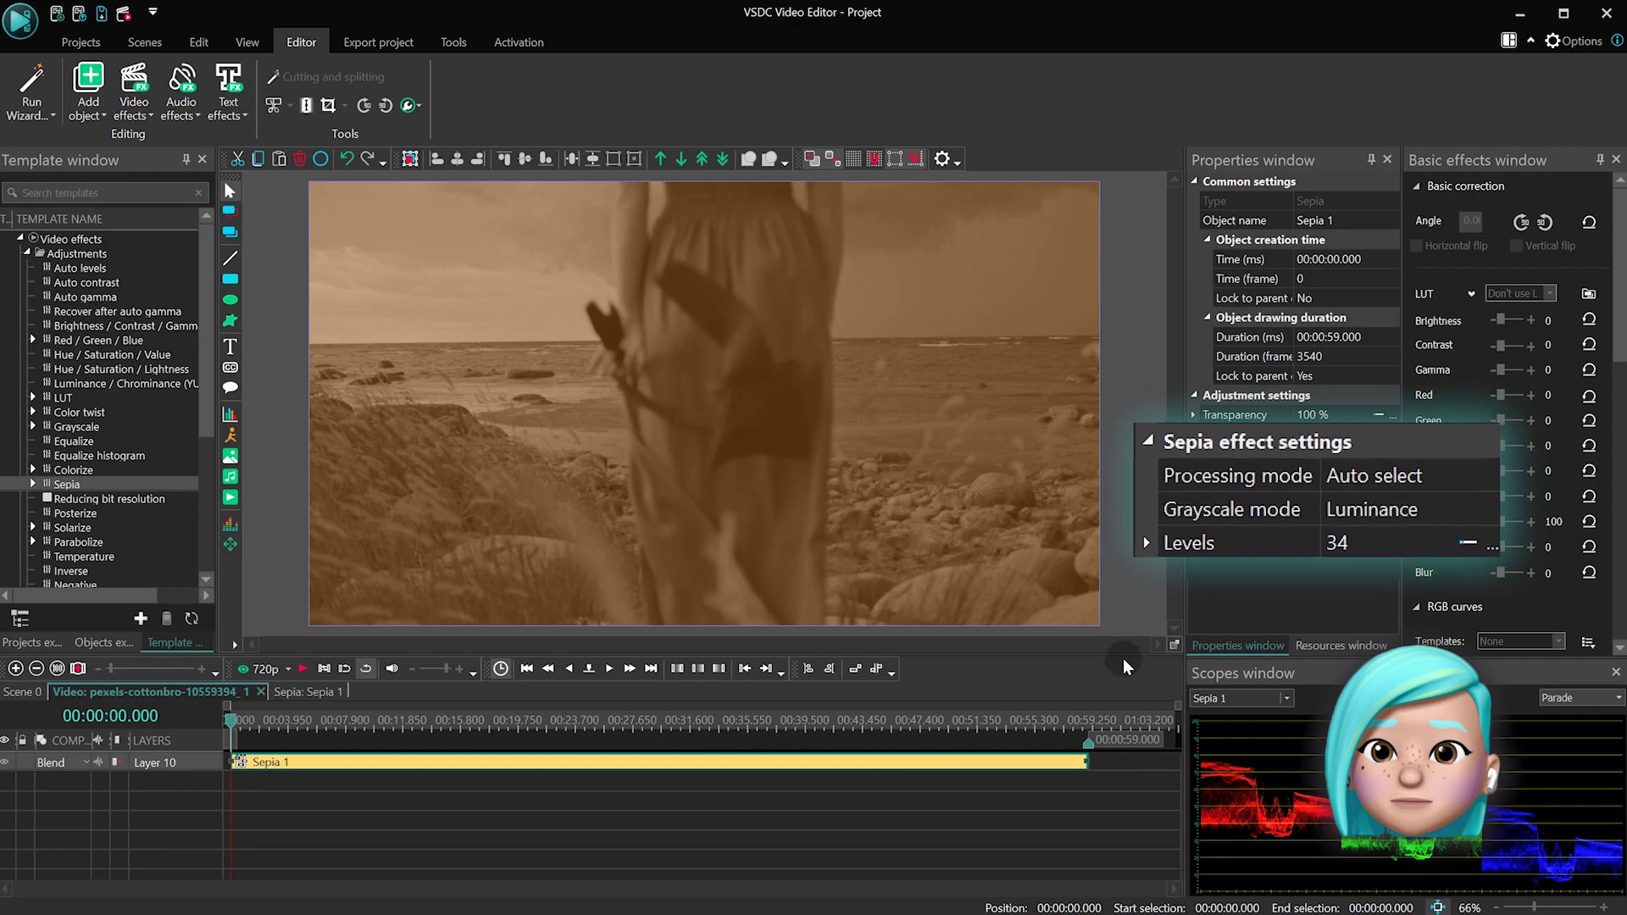
click(1490, 520)
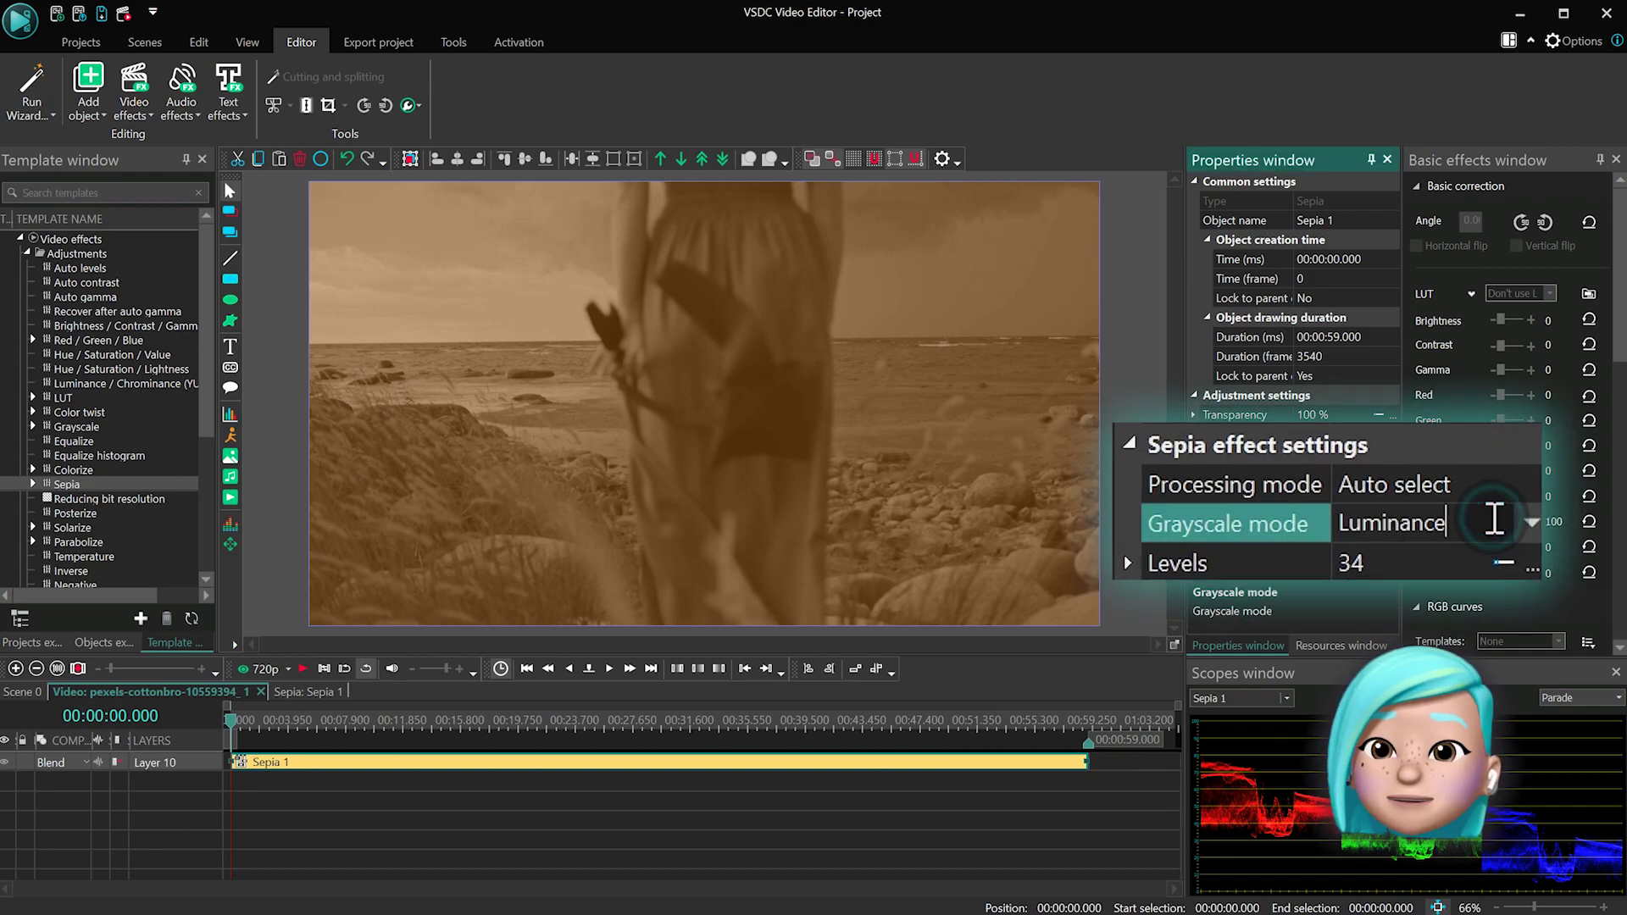
double_click(1492, 519)
double_click(1493, 521)
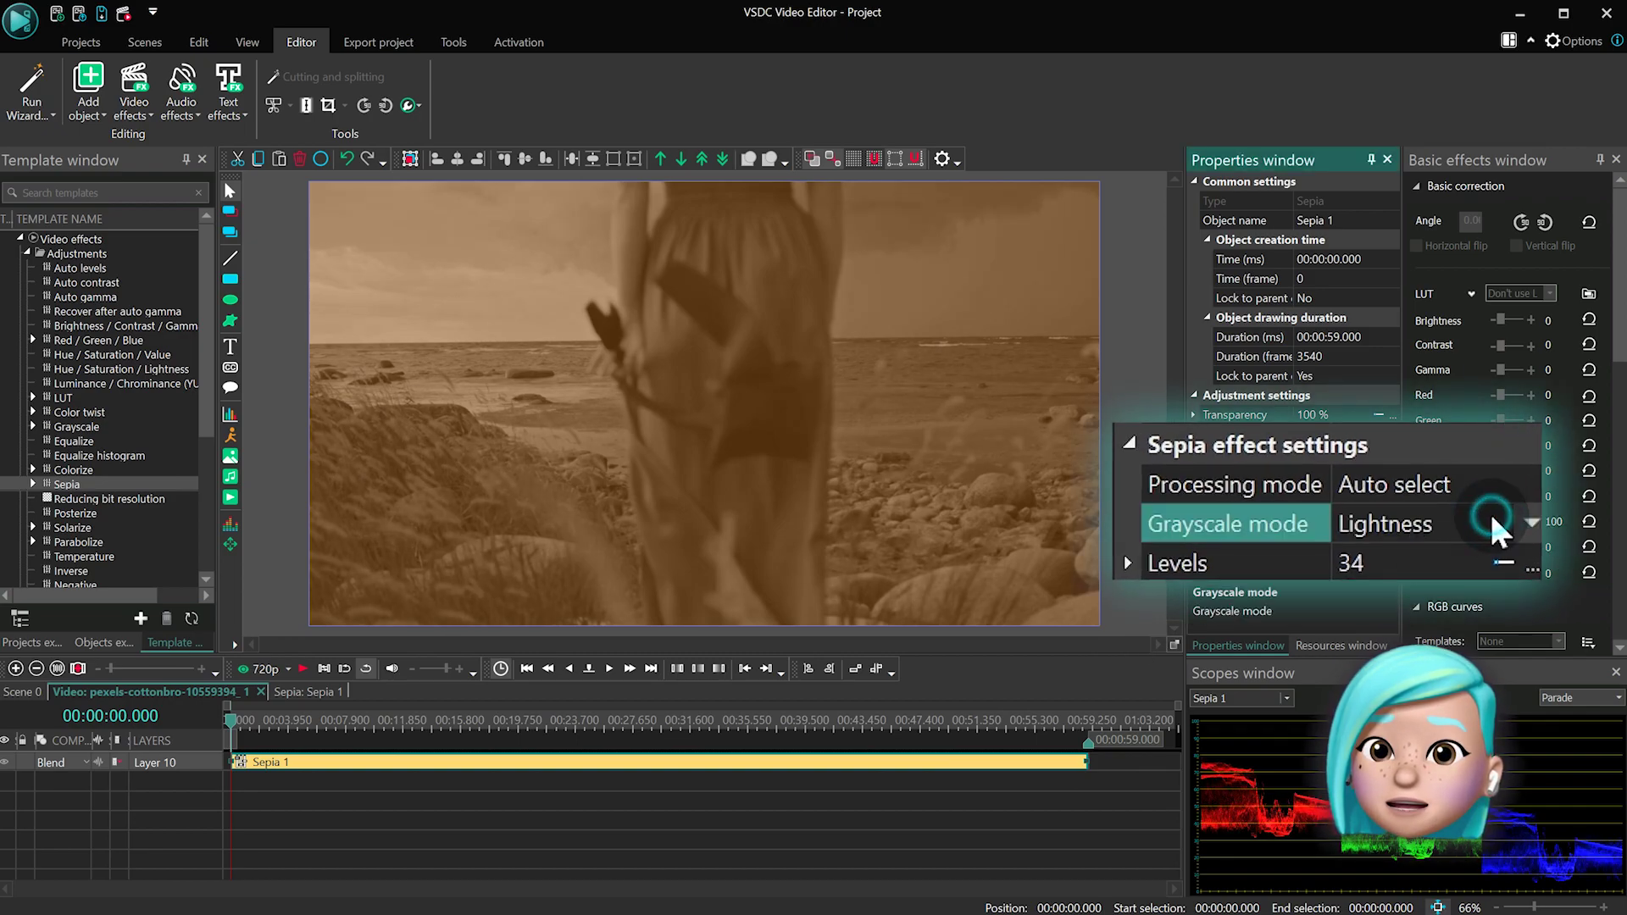
double_click(1494, 521)
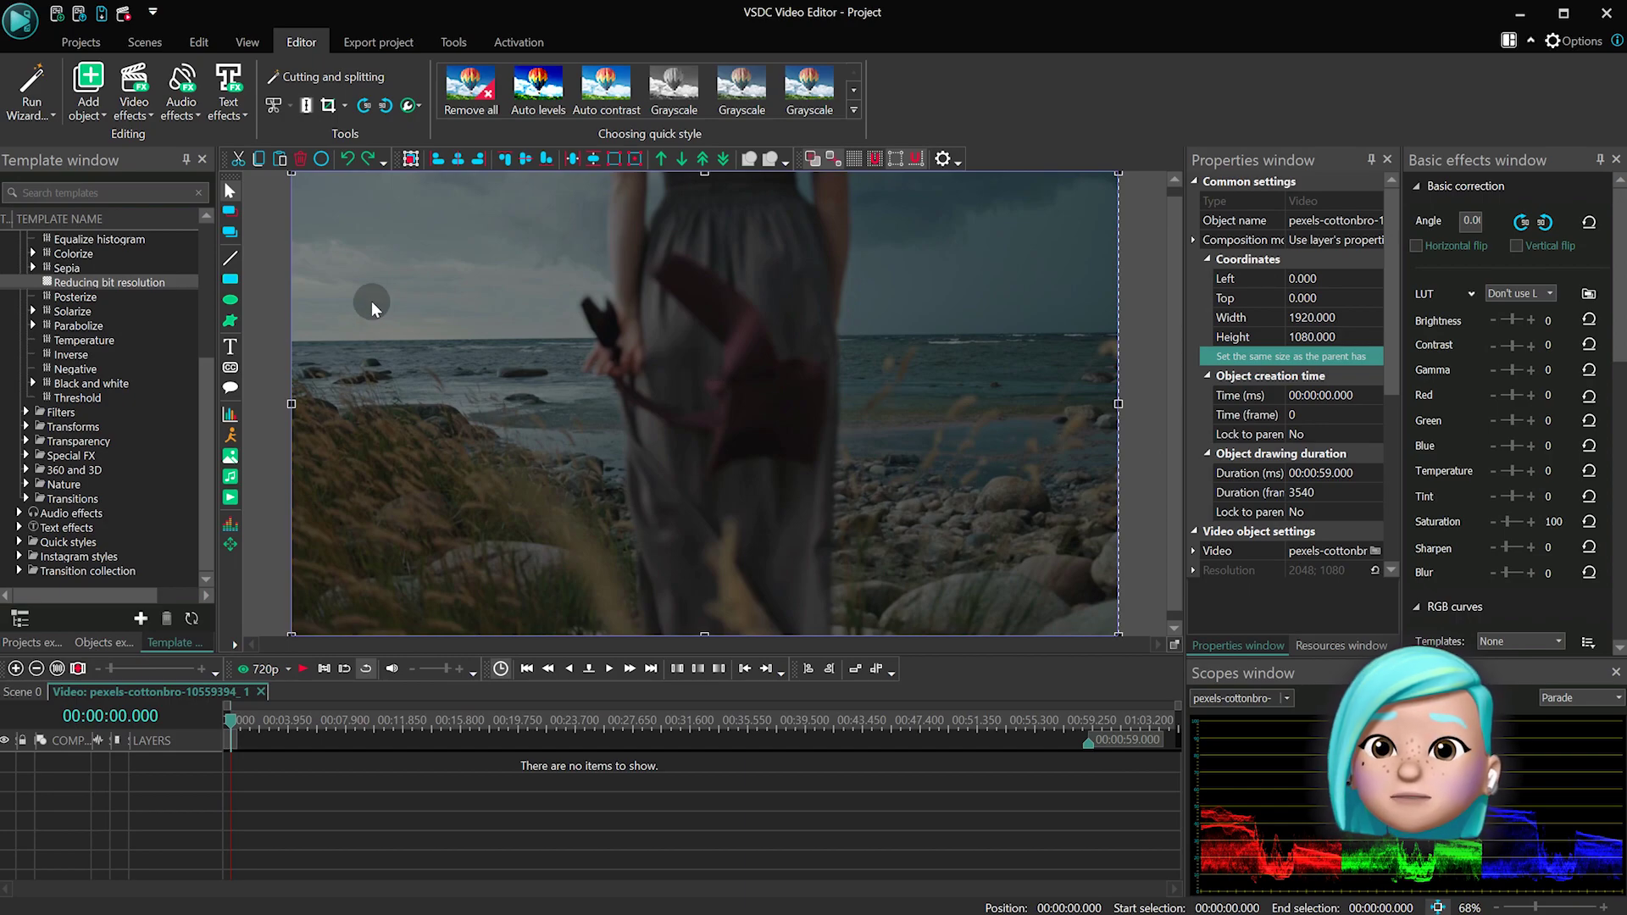
Apply the Reducing bit resolution effect to the clip and display its effect settings
click(106, 282)
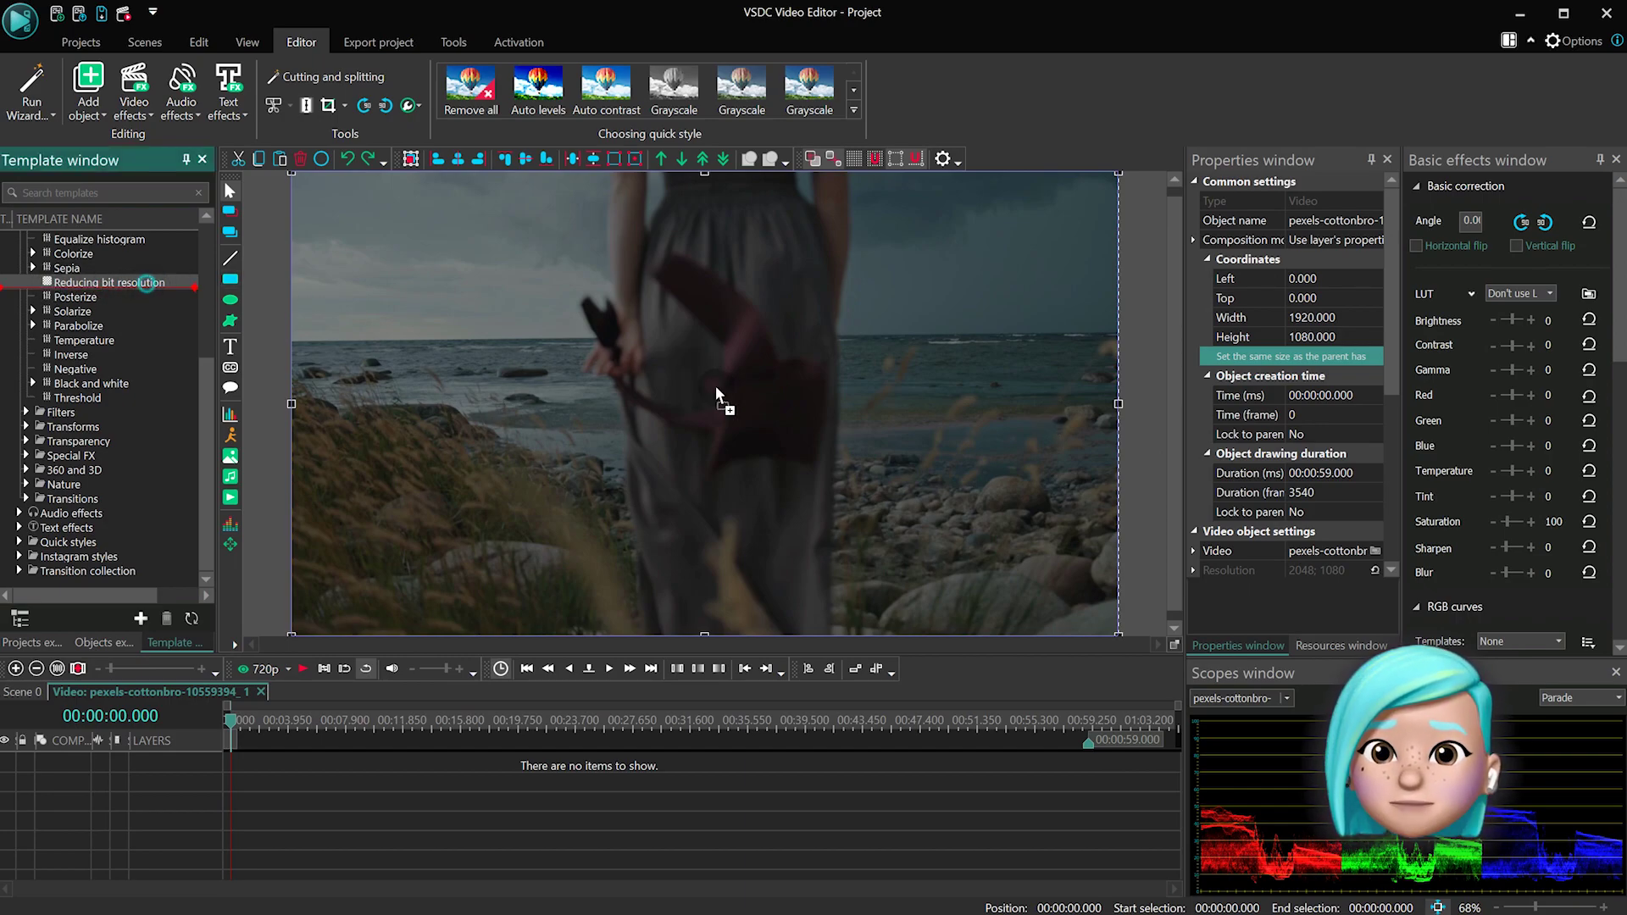
drag(715, 385, 888, 409)
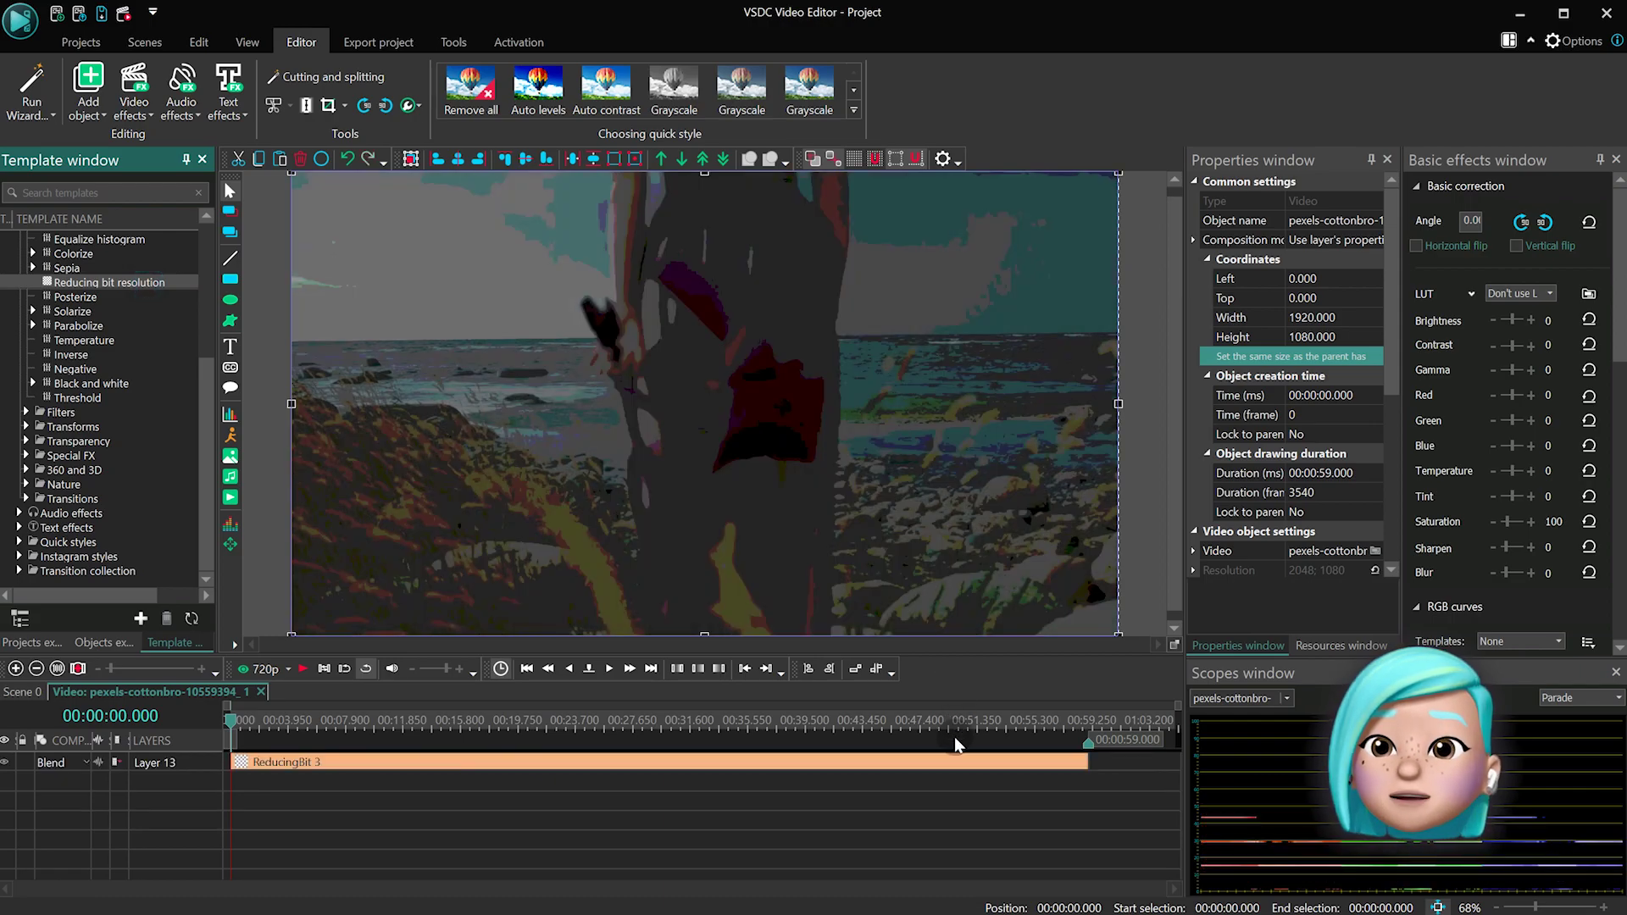
double_click(966, 762)
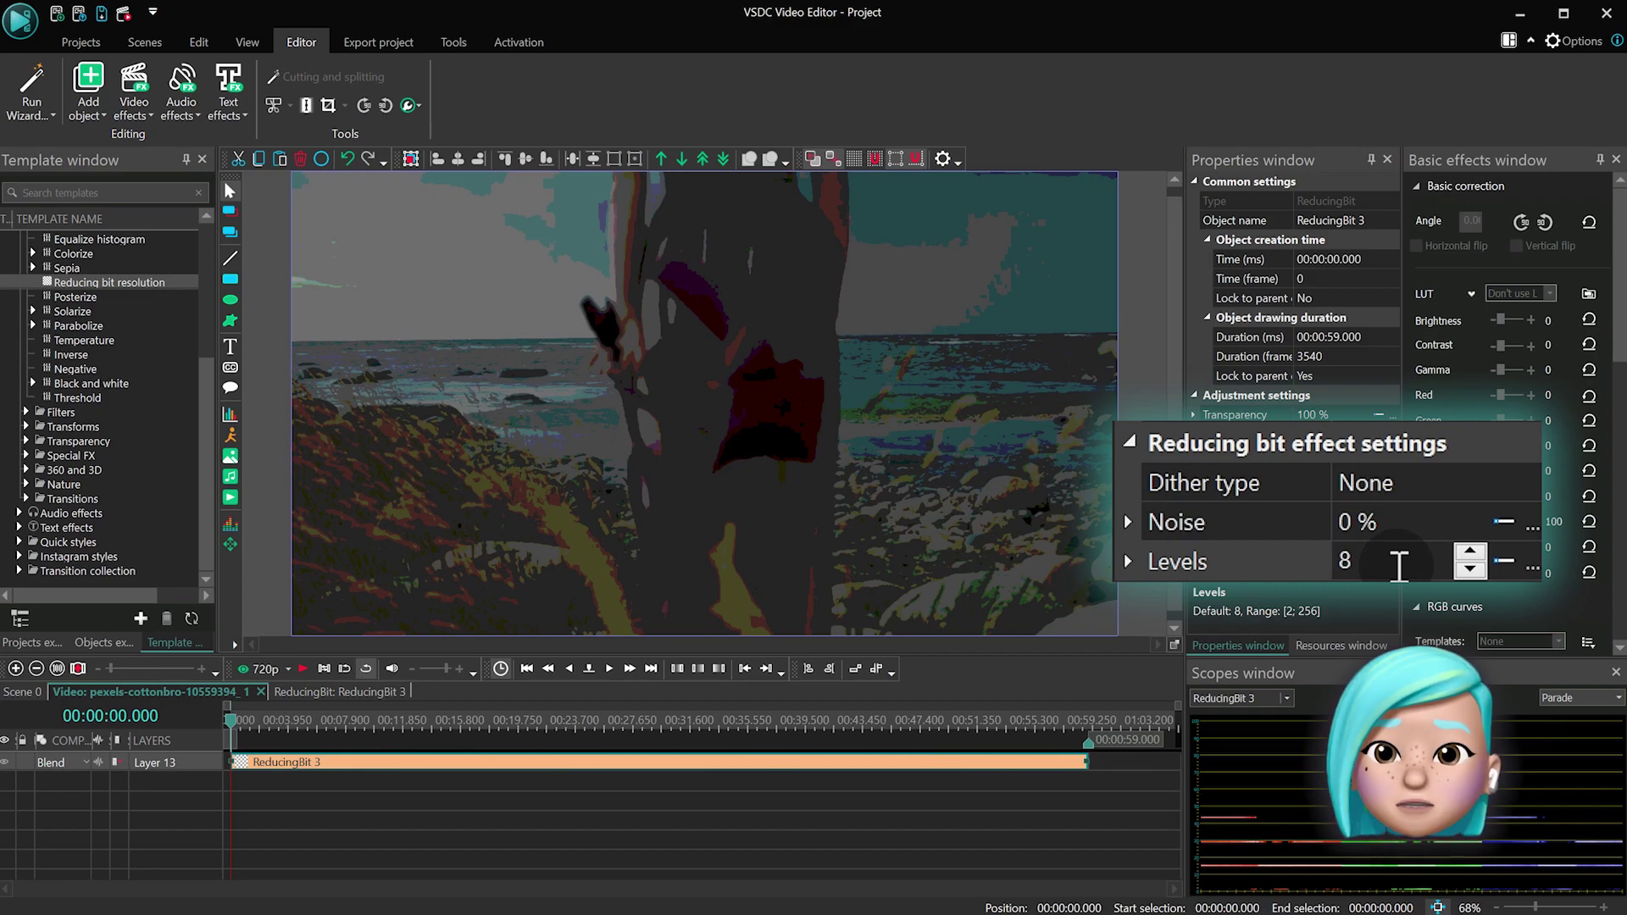
Cycle the Reducing bit effect's Dither type through JJH to Bayer
click(1515, 480)
double_click(1388, 480)
double_click(1387, 481)
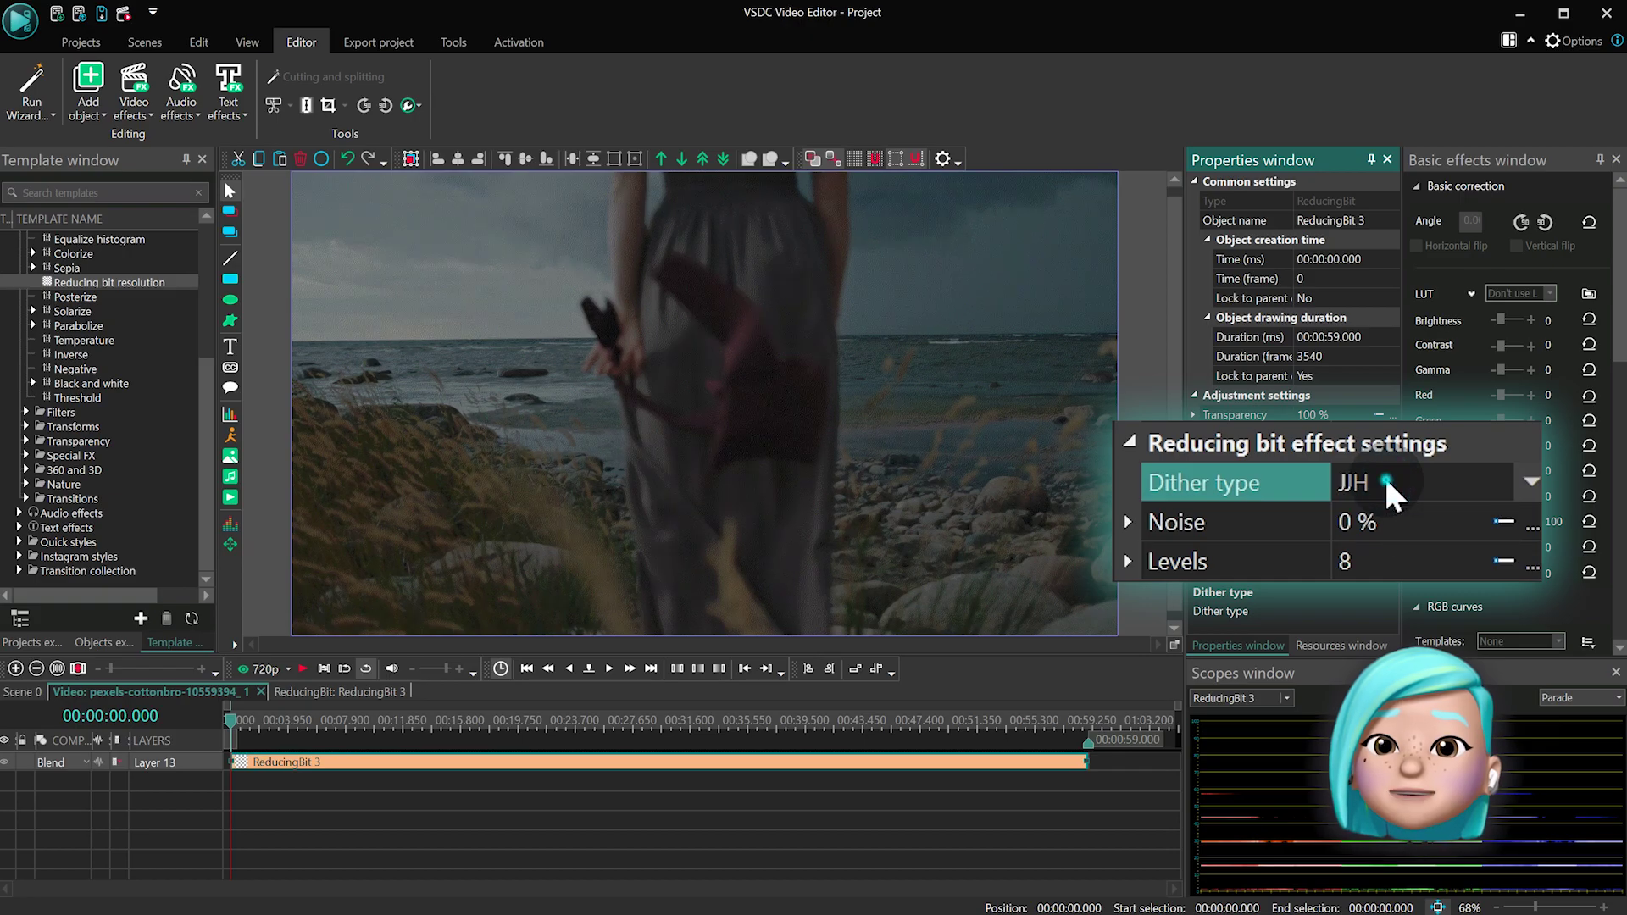
double_click(1386, 479)
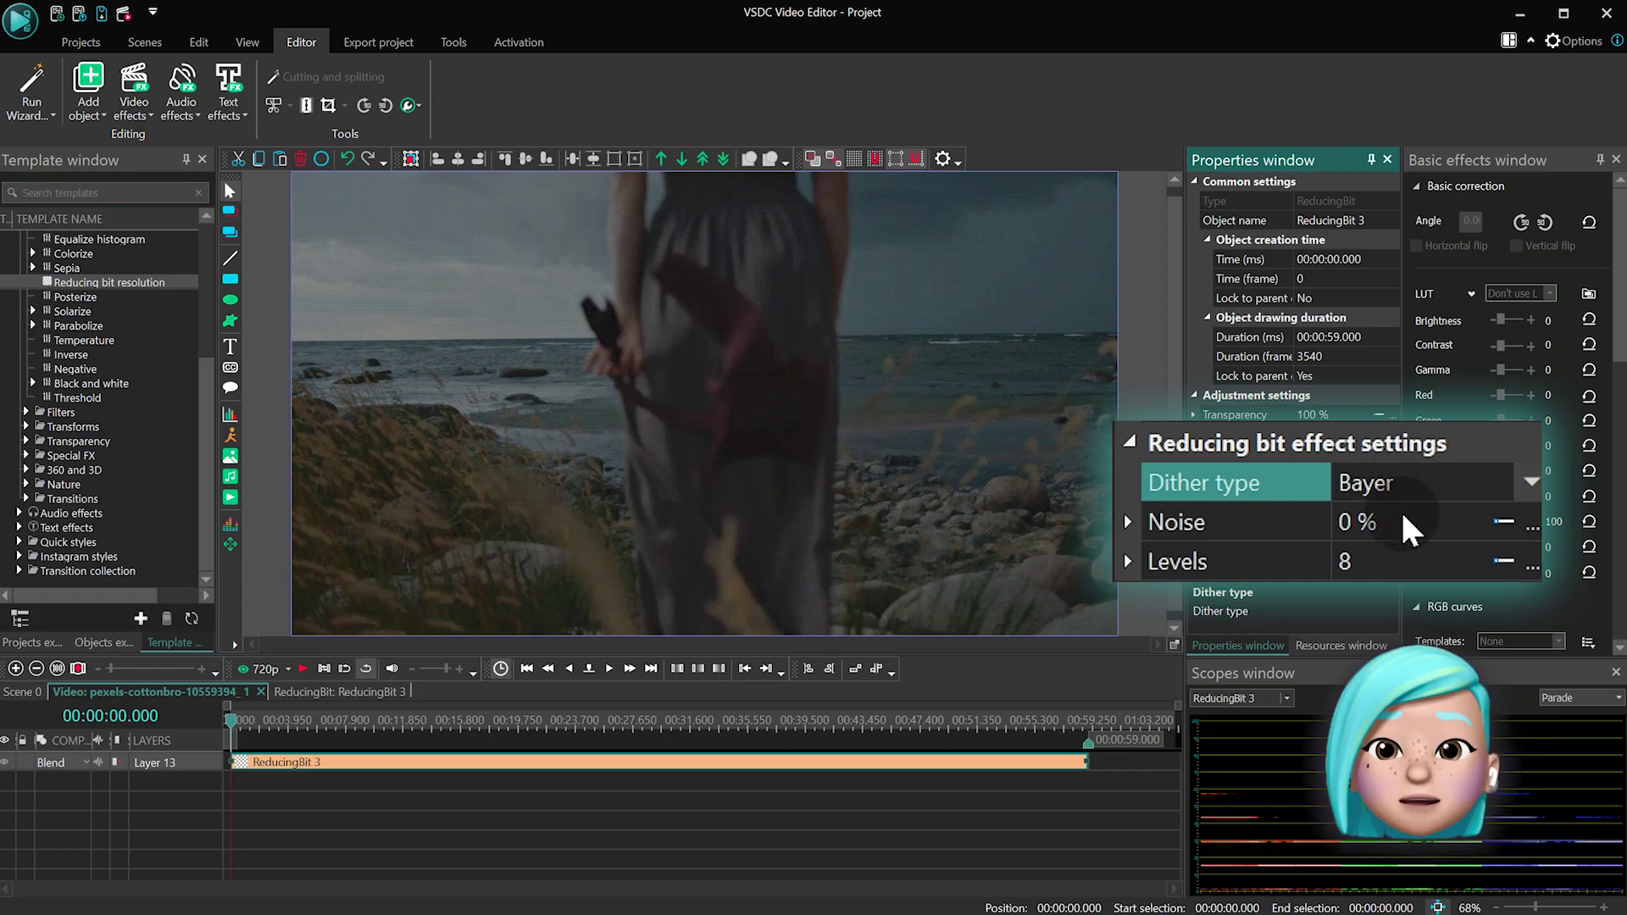
Try the Reducing bit effect's Noise setting and lower its Levels to 5
click(1403, 534)
mouse_move(1352, 532)
mouse_down()
mouse_move(1437, 532)
mouse_move(1346, 529)
mouse_up()
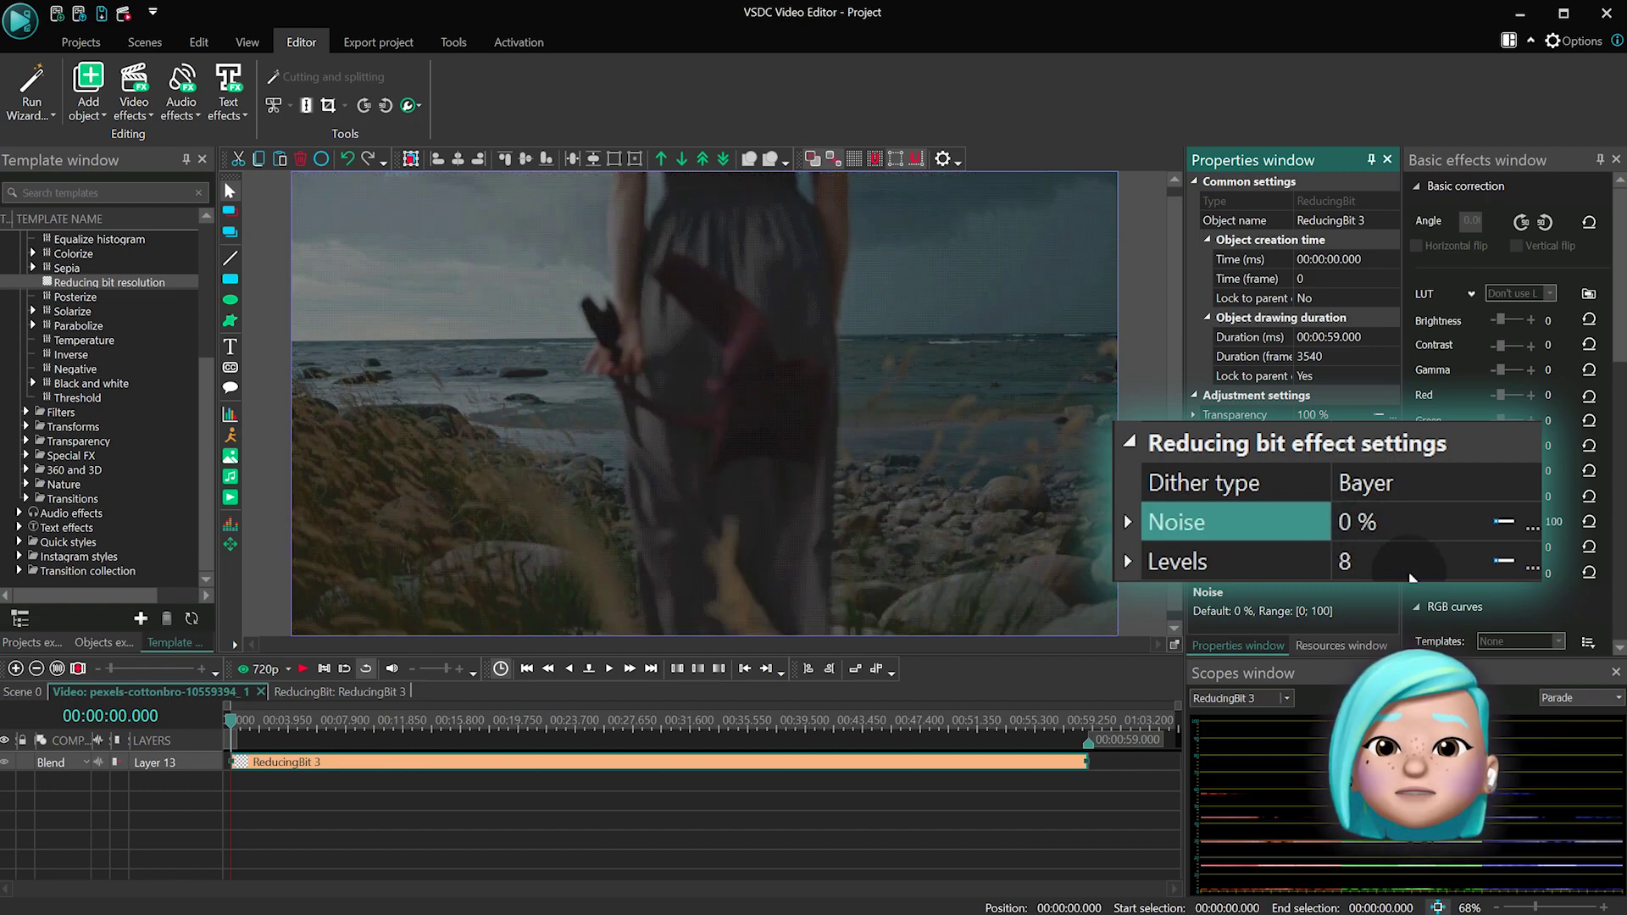
mouse_move(1349, 563)
mouse_down()
mouse_move(1373, 562)
mouse_move(1348, 563)
mouse_up()
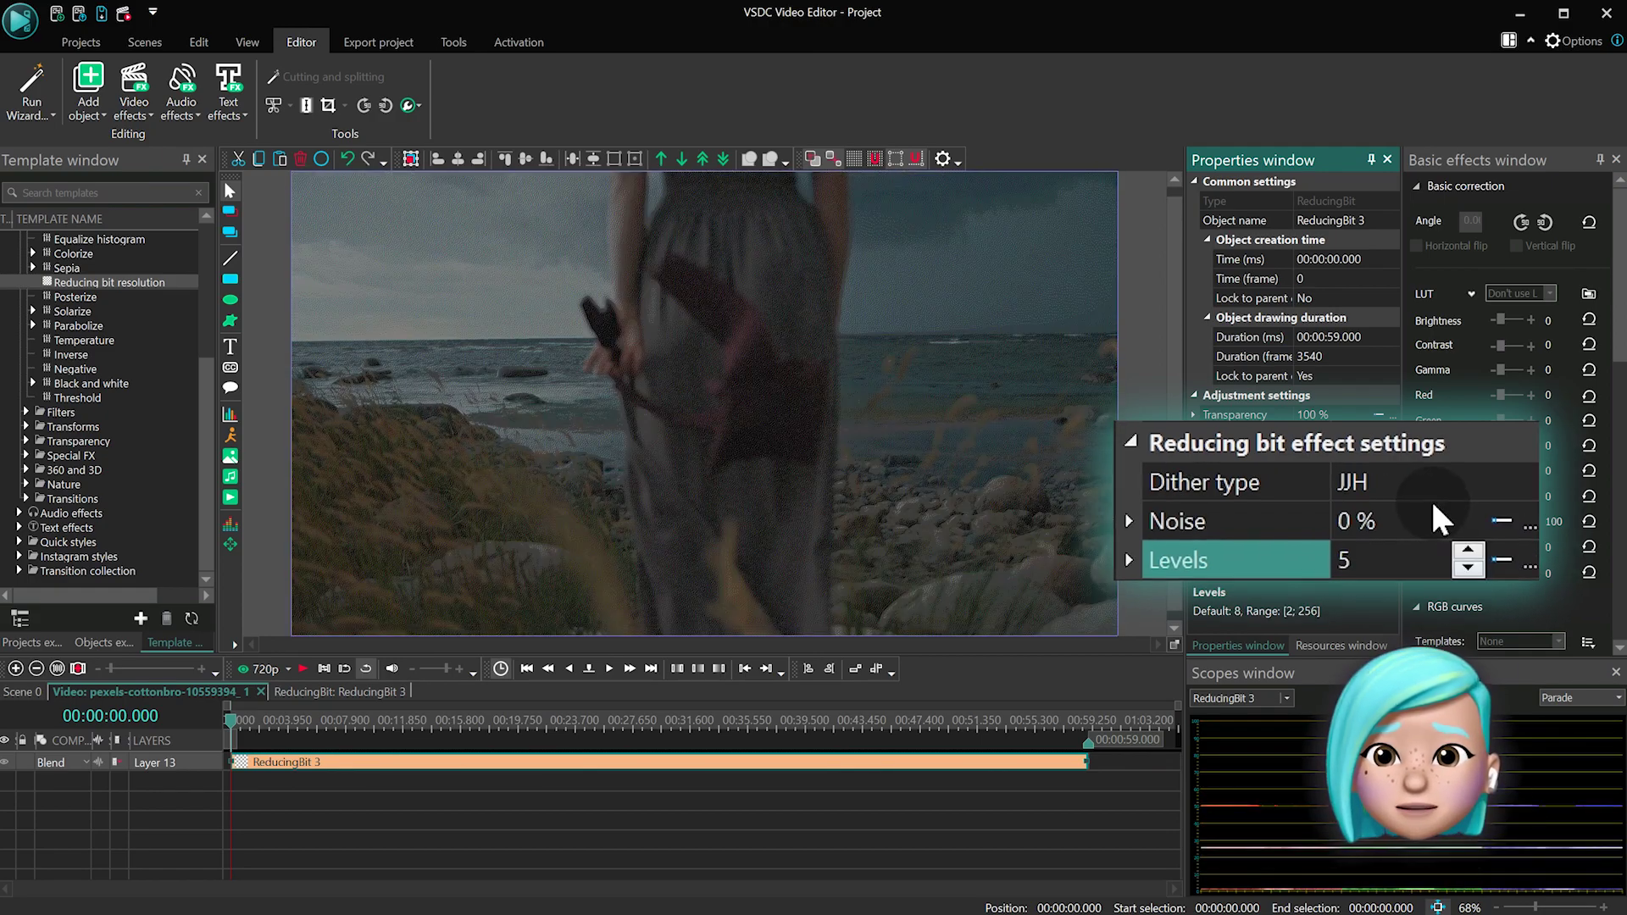
Compare the Reducing bit effect's Dither types at the reduced level count, switching through Bayer and None
double_click(1409, 476)
scroll(1348, 456, up, 2)
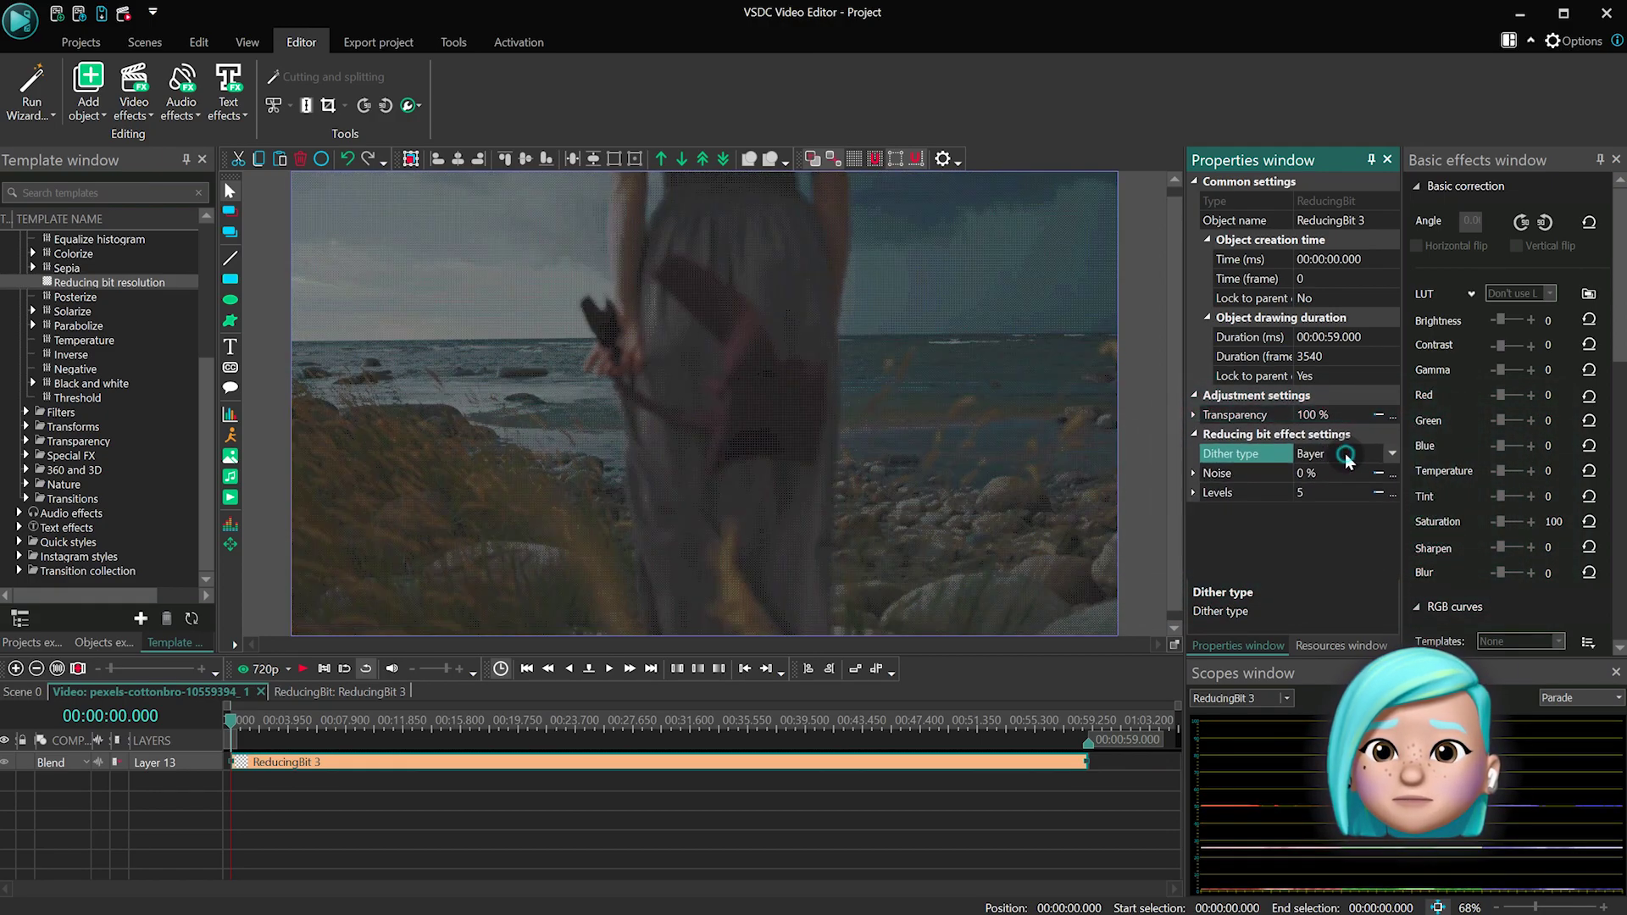
scroll(1348, 458, up, 1)
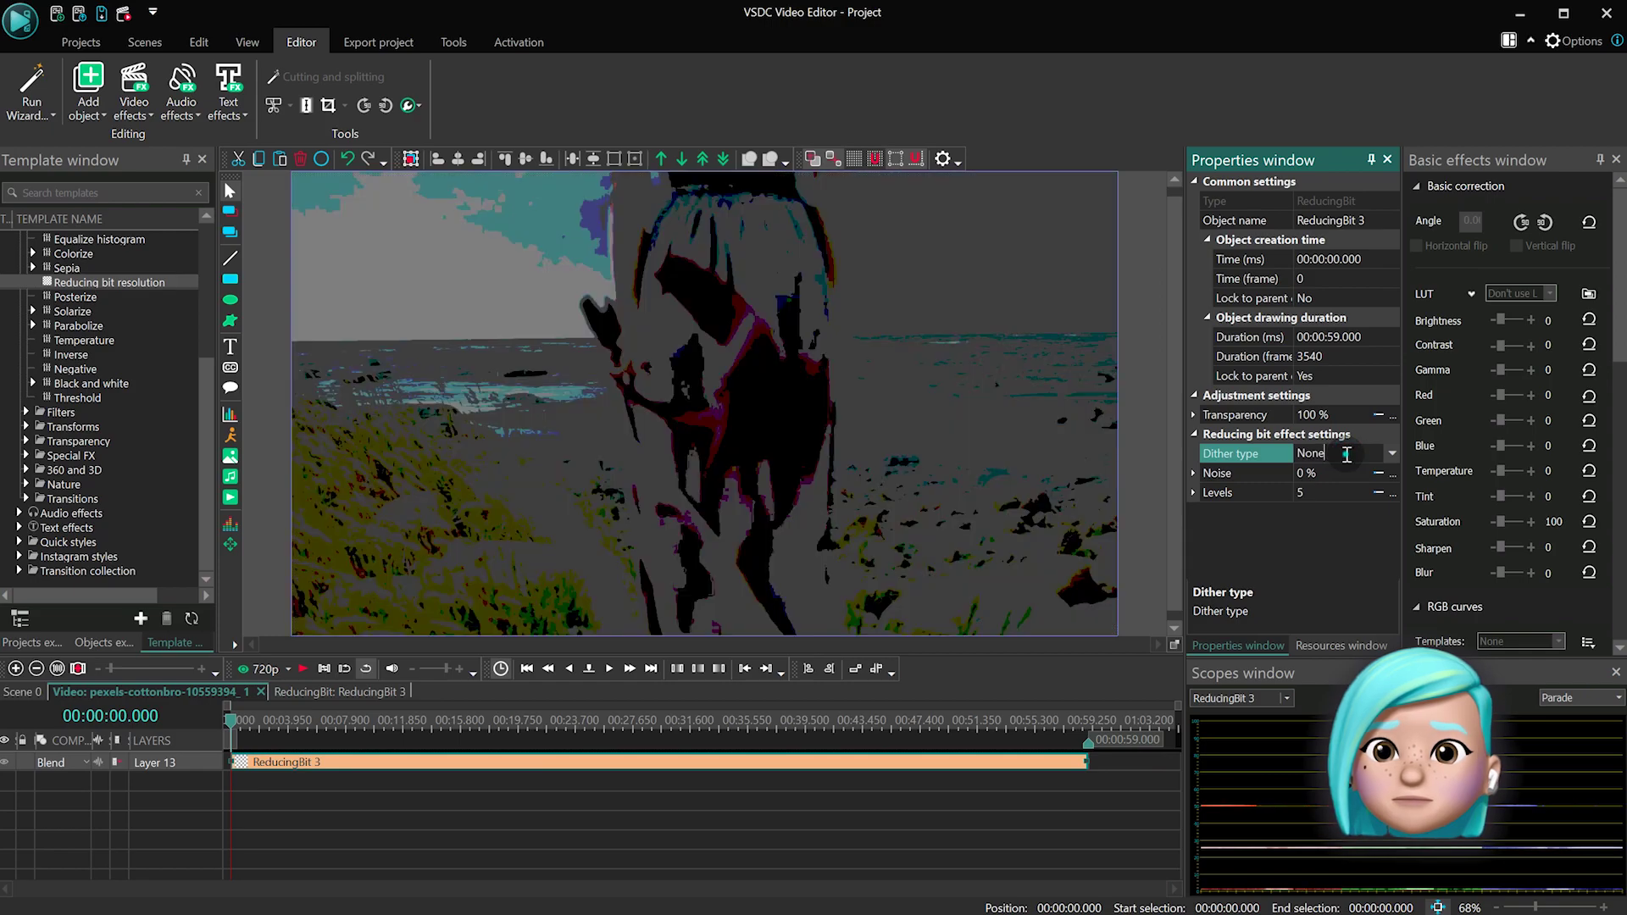
scroll(1347, 455, down, 2)
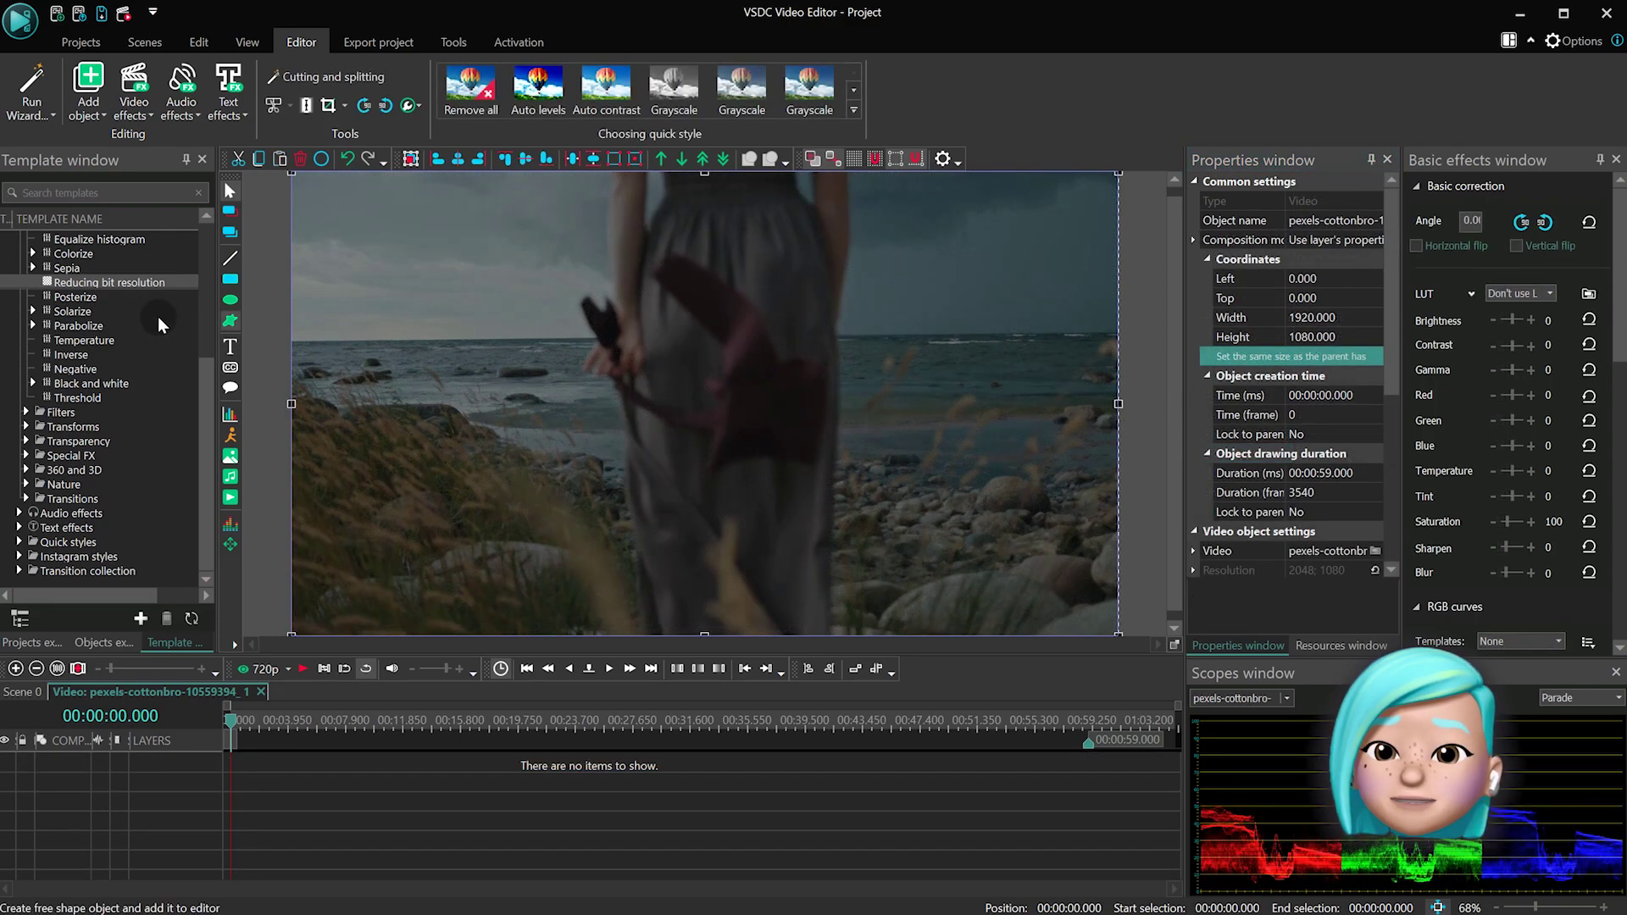
Apply the Posterize effect to the clip and display its effect settings
click(71, 298)
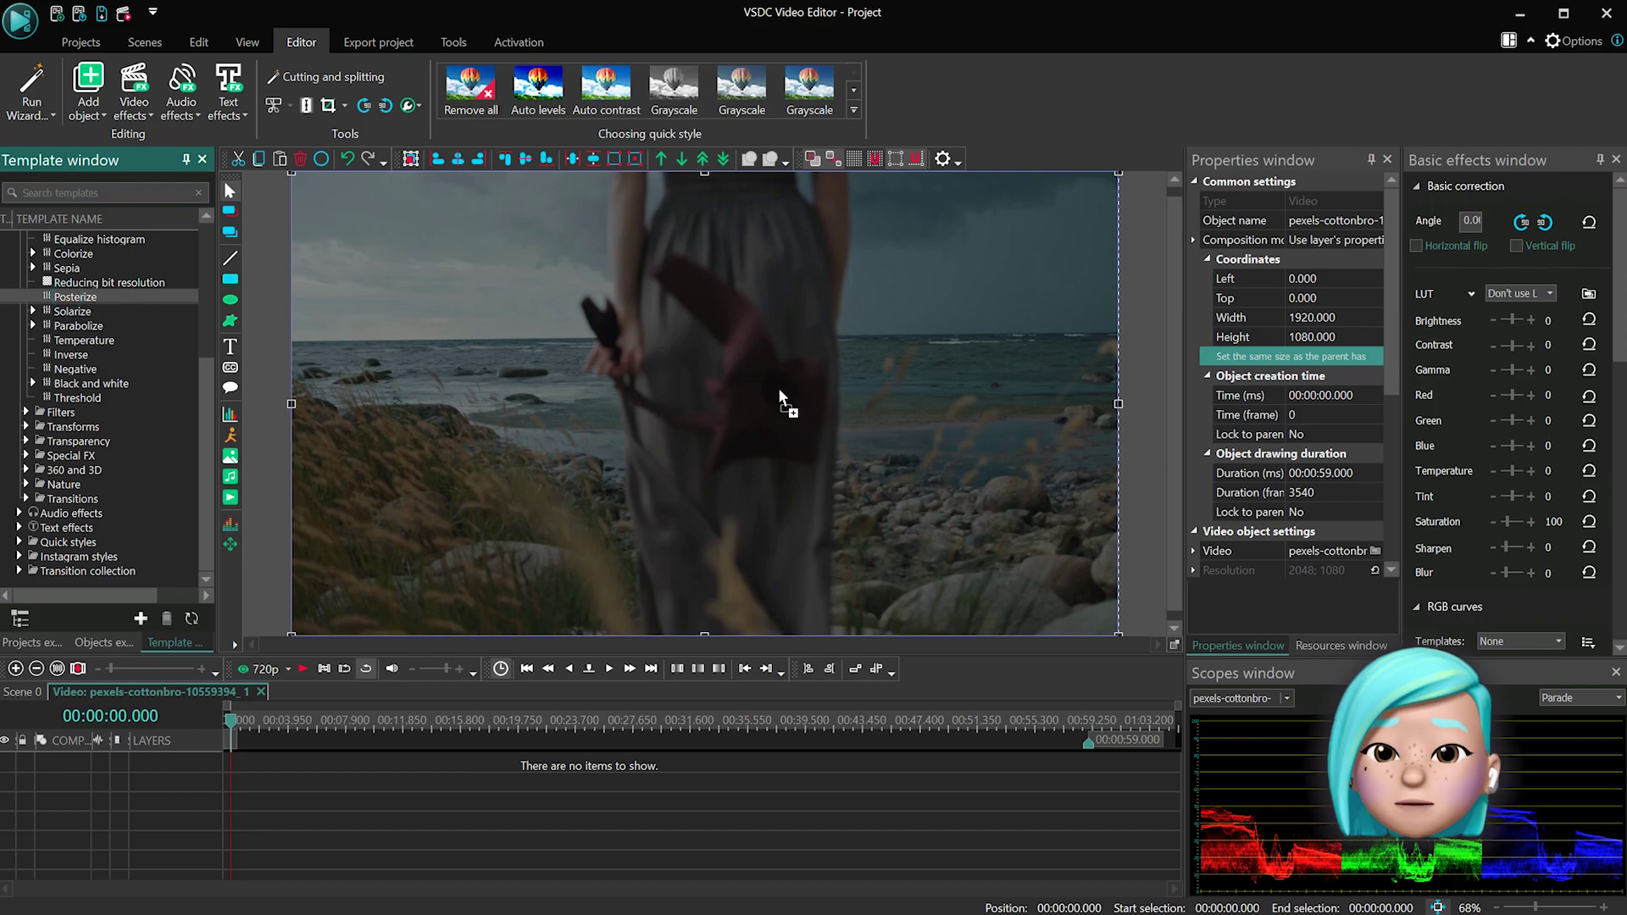
drag(780, 394, 827, 400)
click(812, 756)
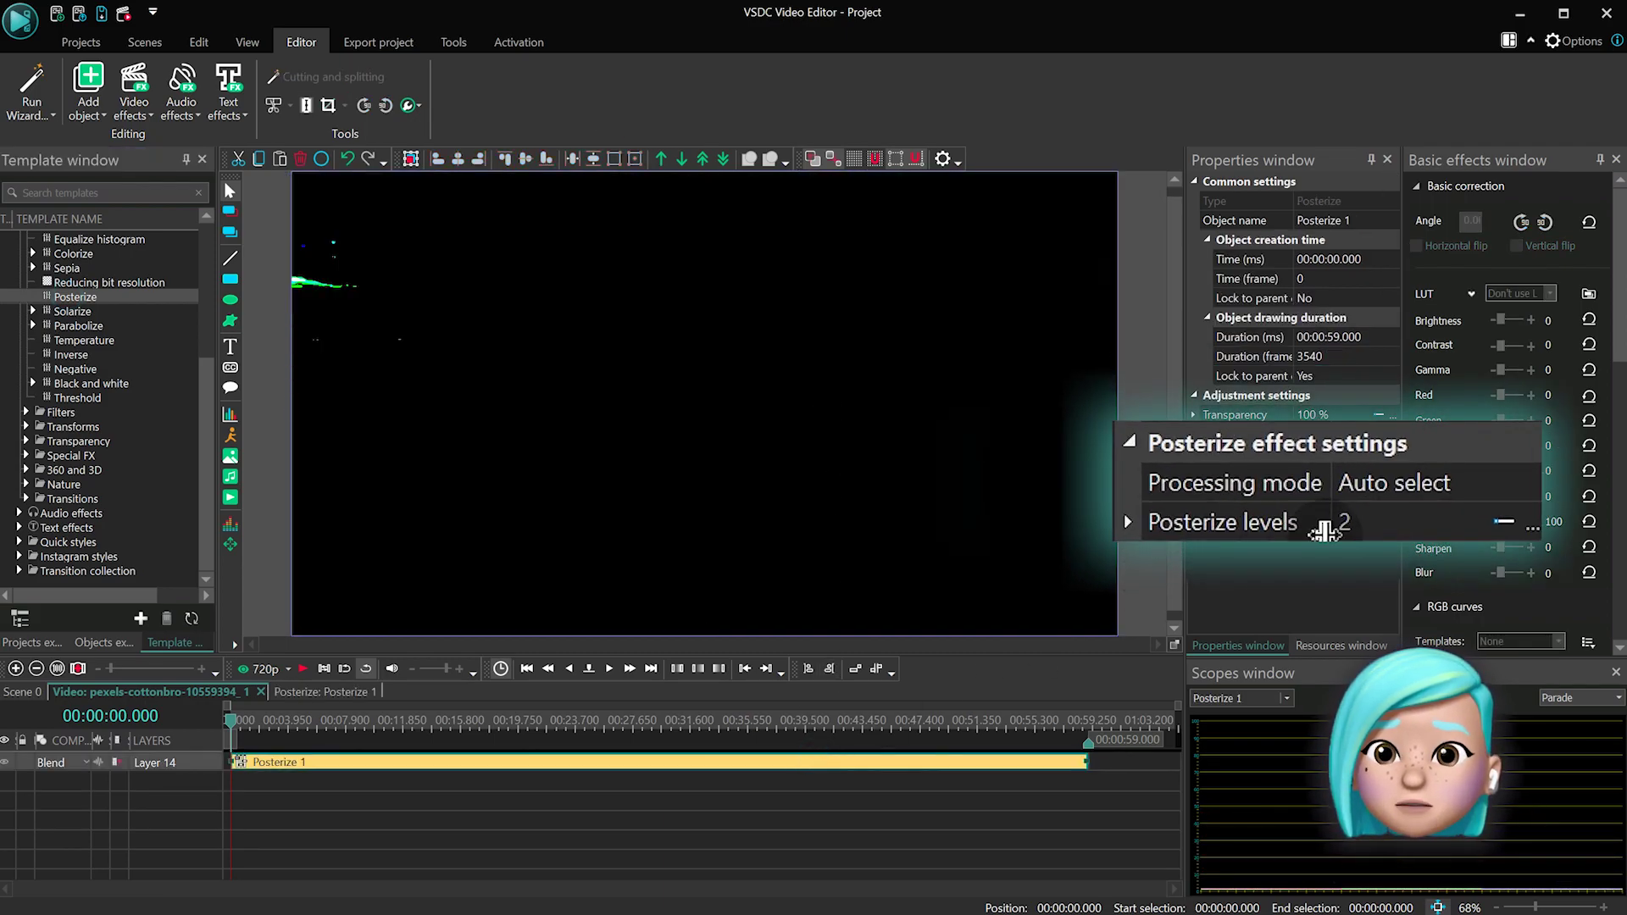
Raise the Posterize levels through 5 and 21 to 98, and vary them further to compare the color banding
click(1354, 525)
text(5)
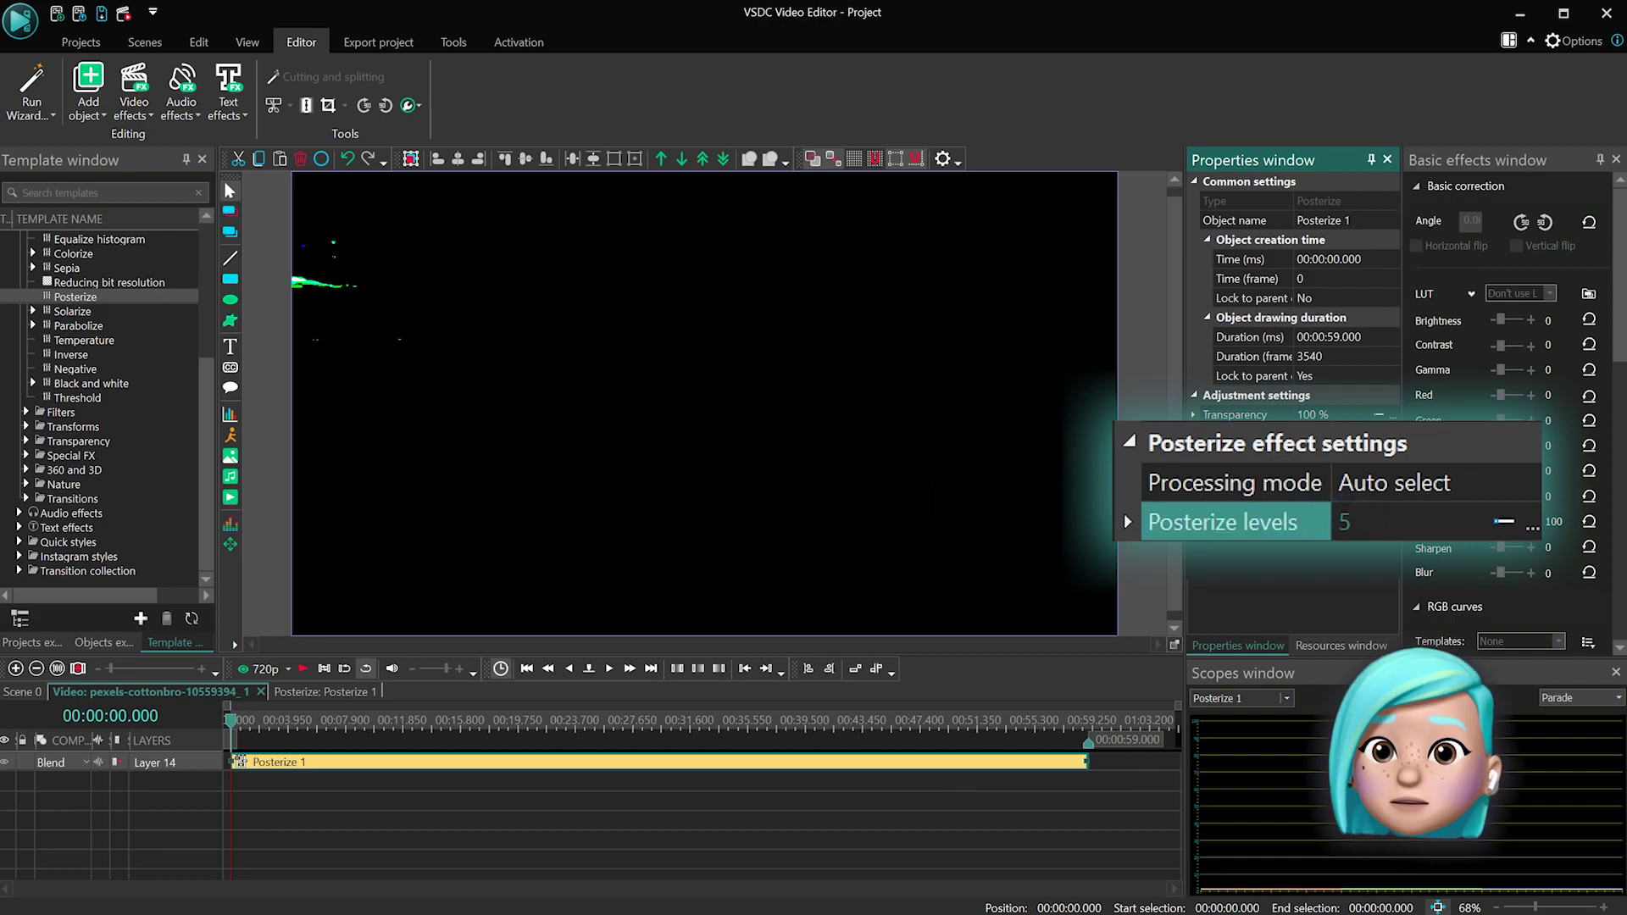
text(1520)
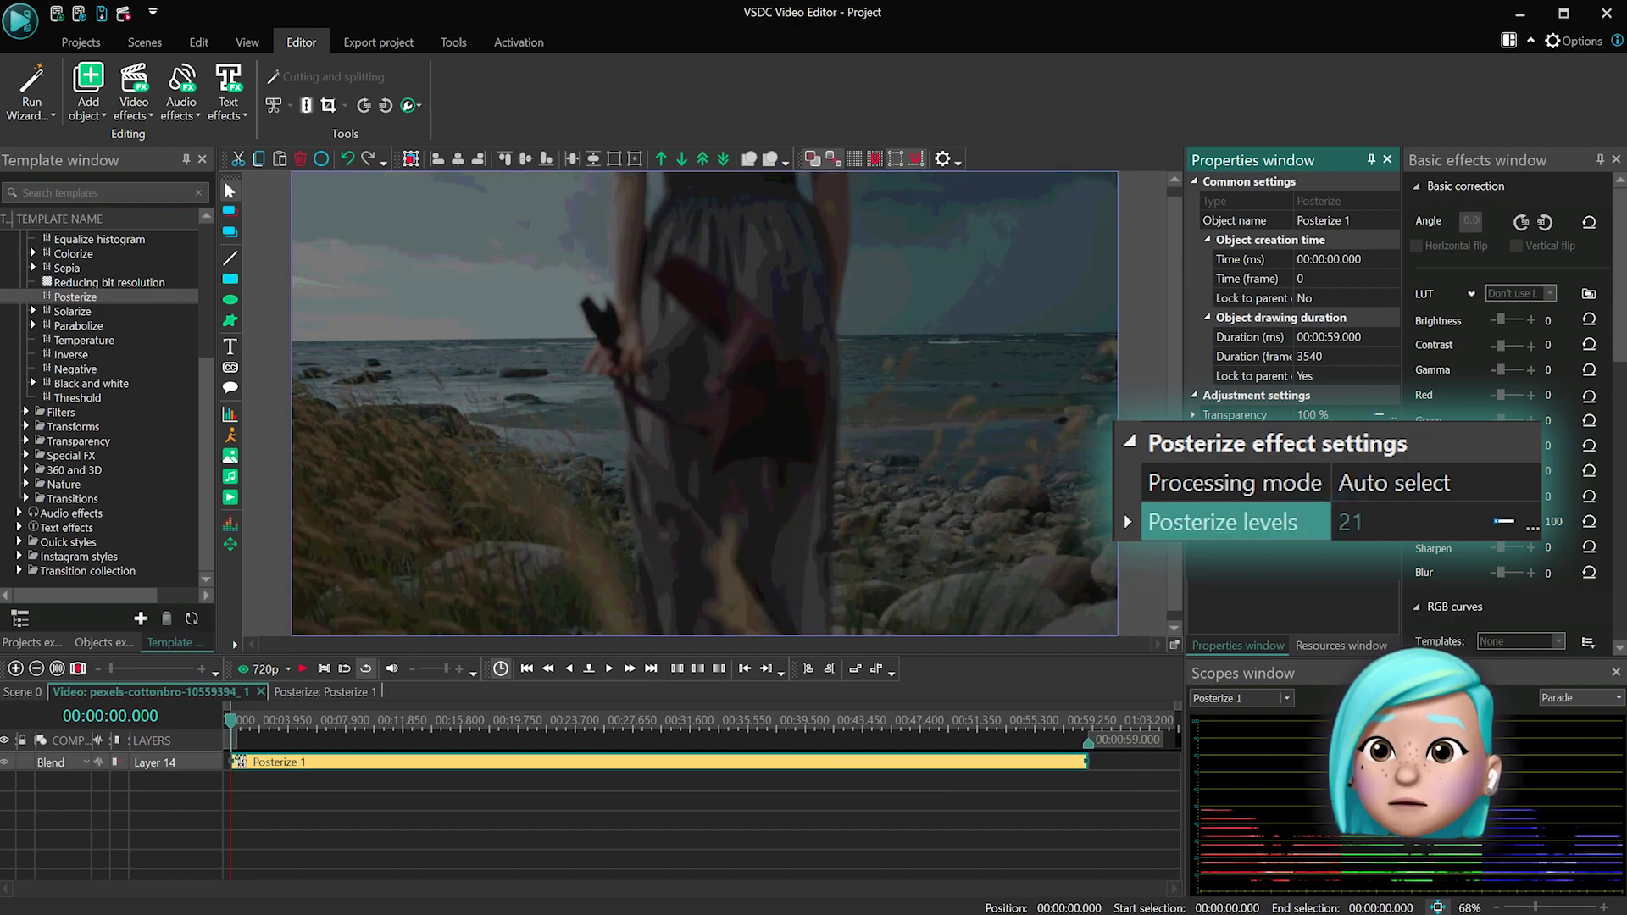
drag(1353, 525, 1365, 526)
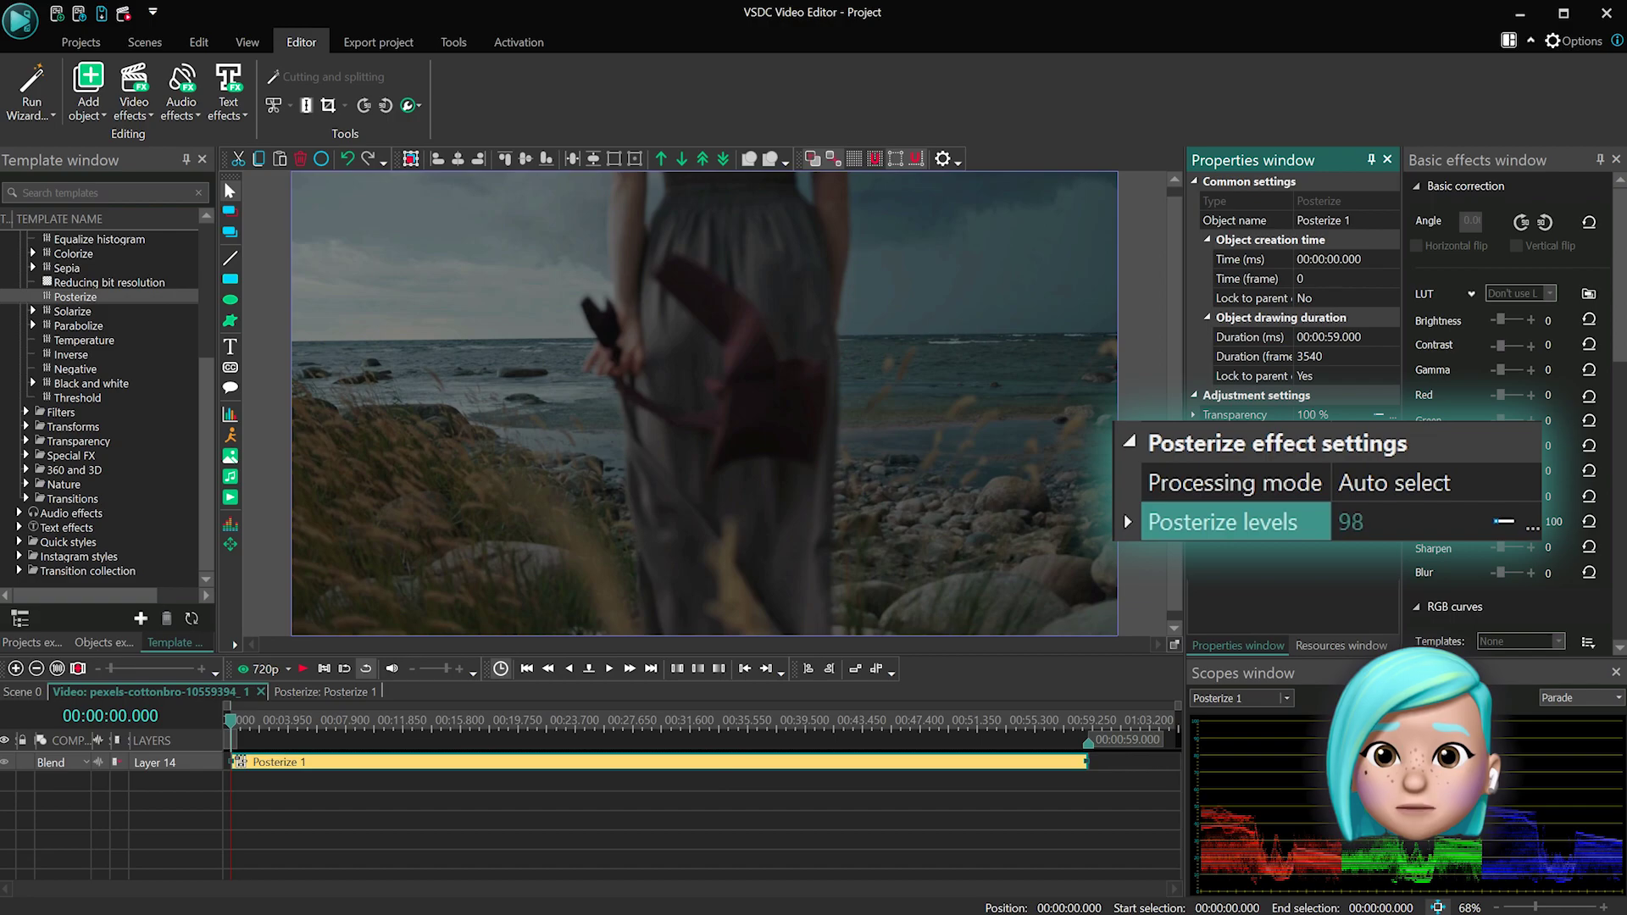
drag(1504, 522, 1492, 522)
drag(1303, 475, 1311, 474)
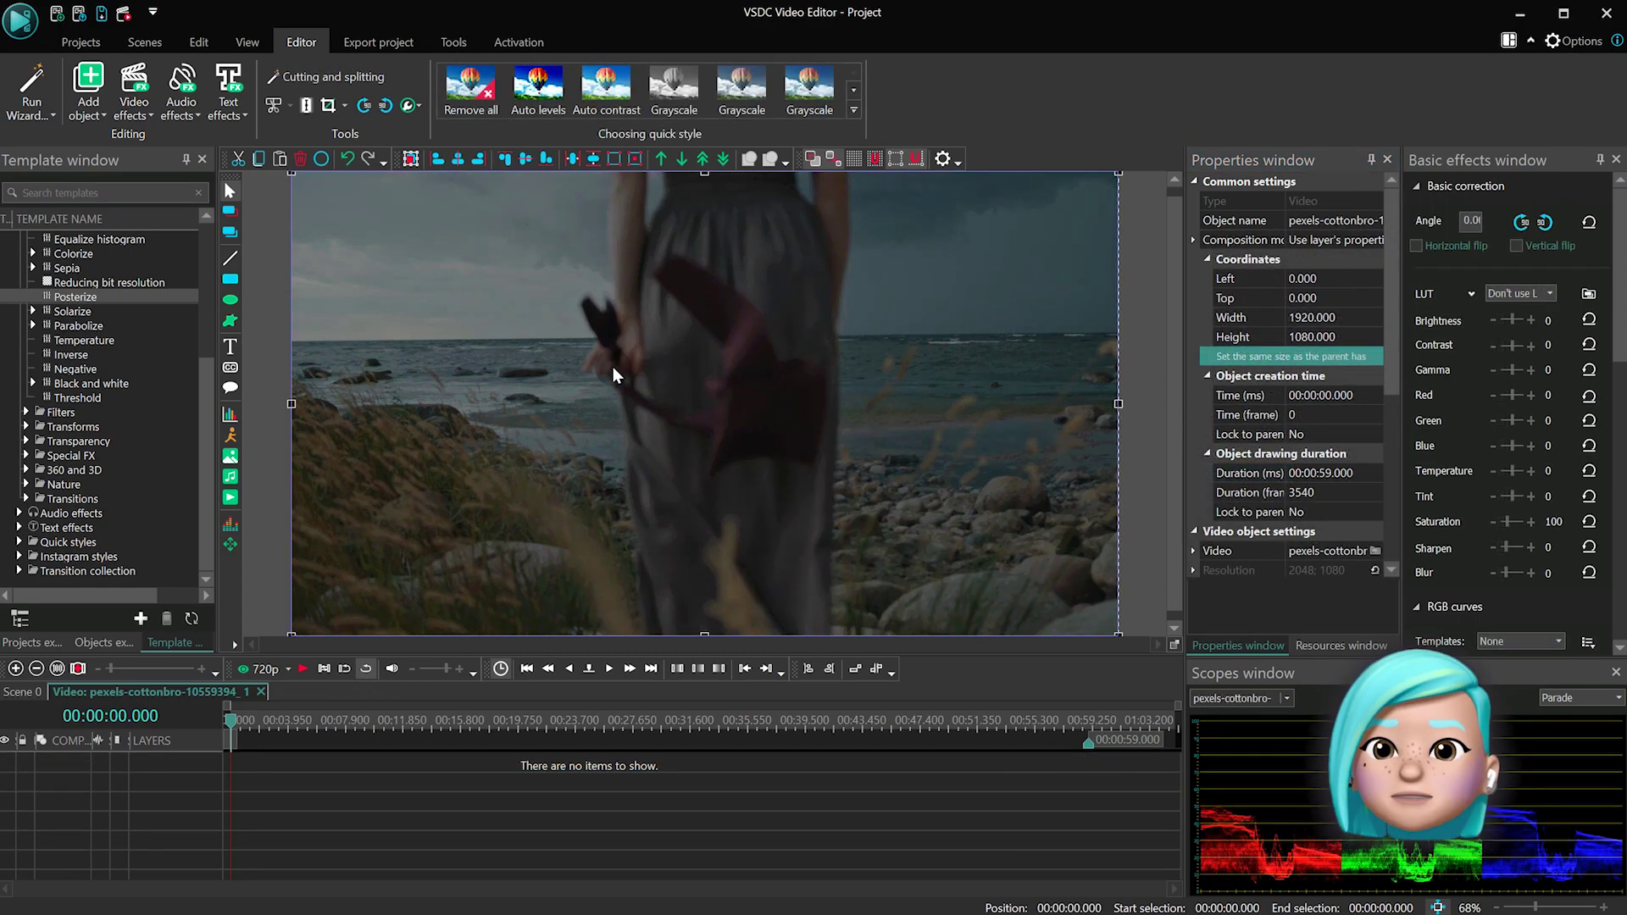
Apply the Solarize effect to the clip and display its effect settings
click(74, 312)
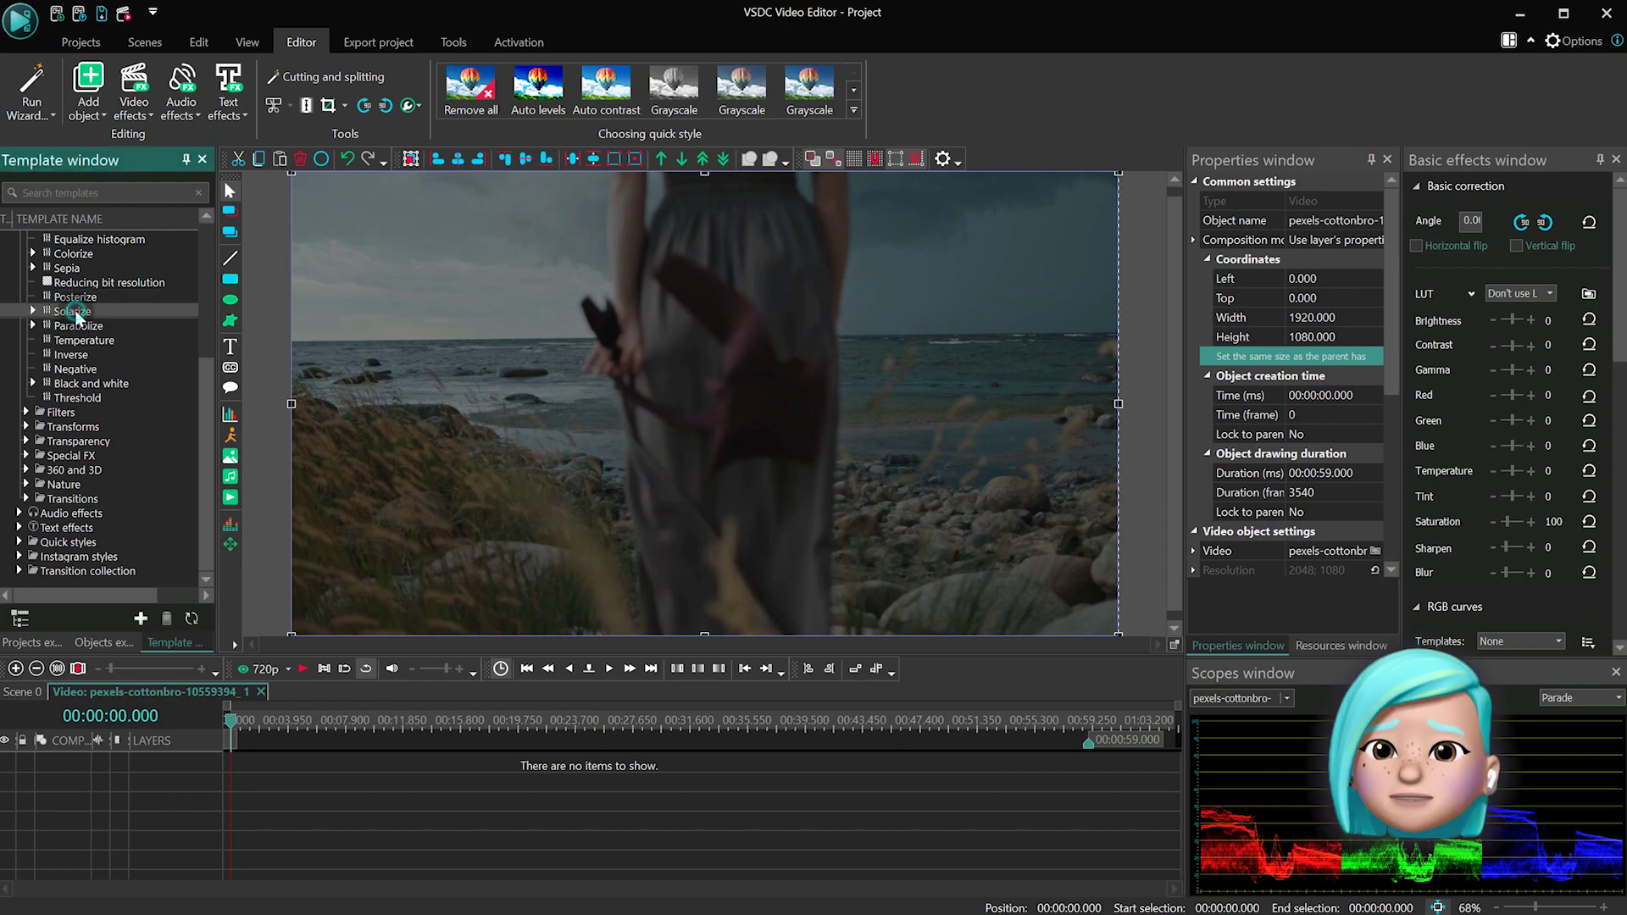
drag(53, 318, 283, 370)
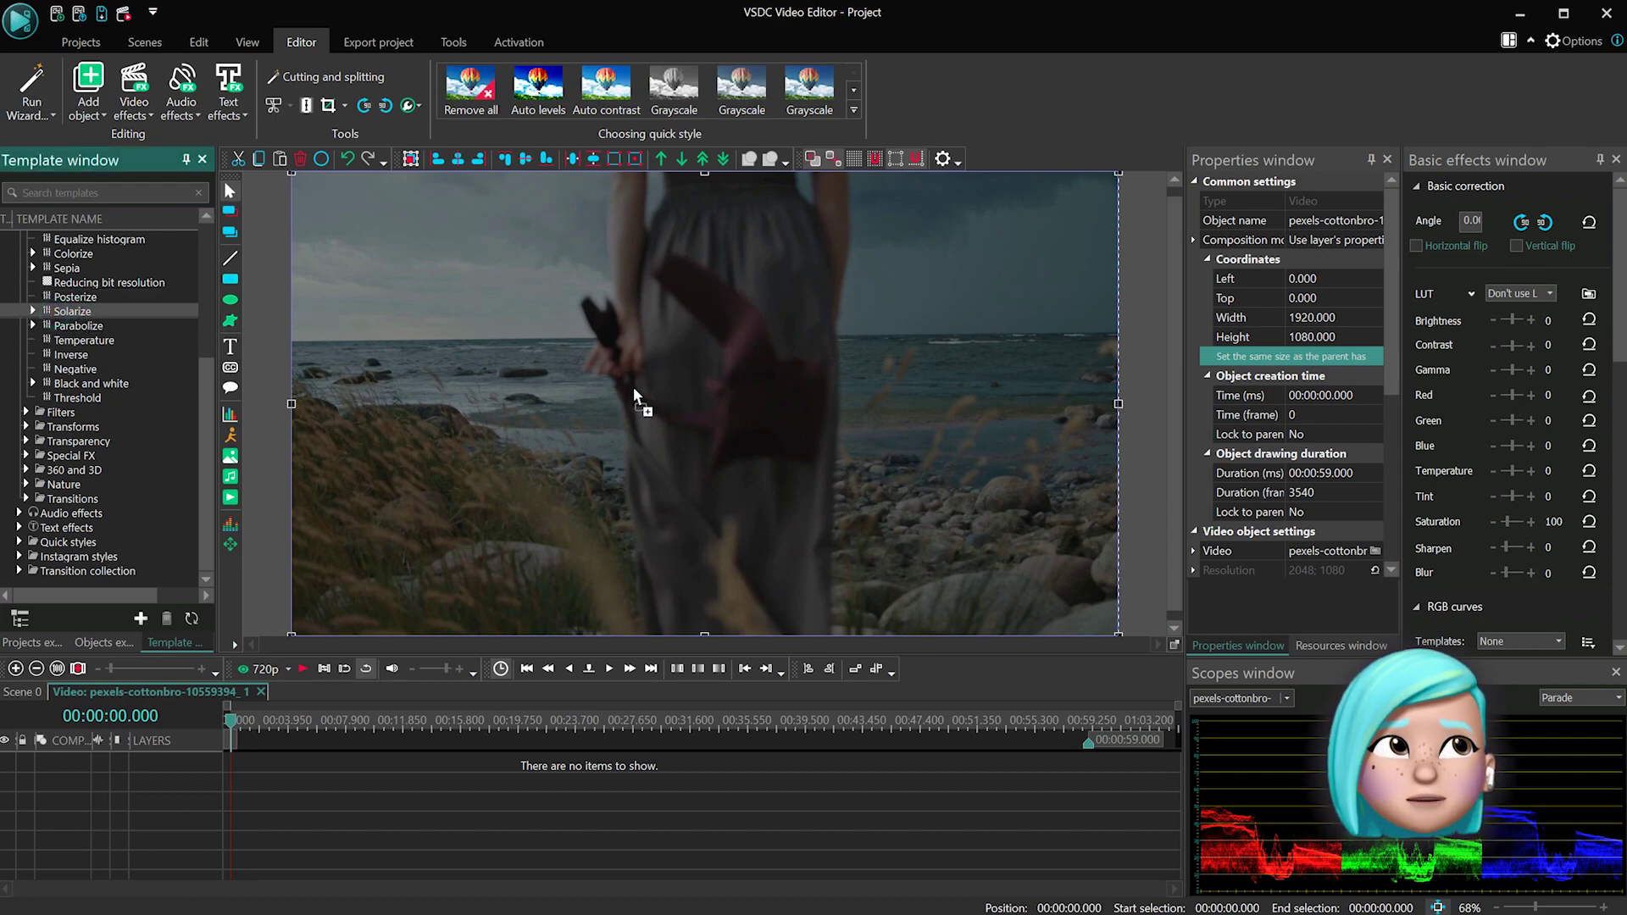
drag(775, 385, 779, 383)
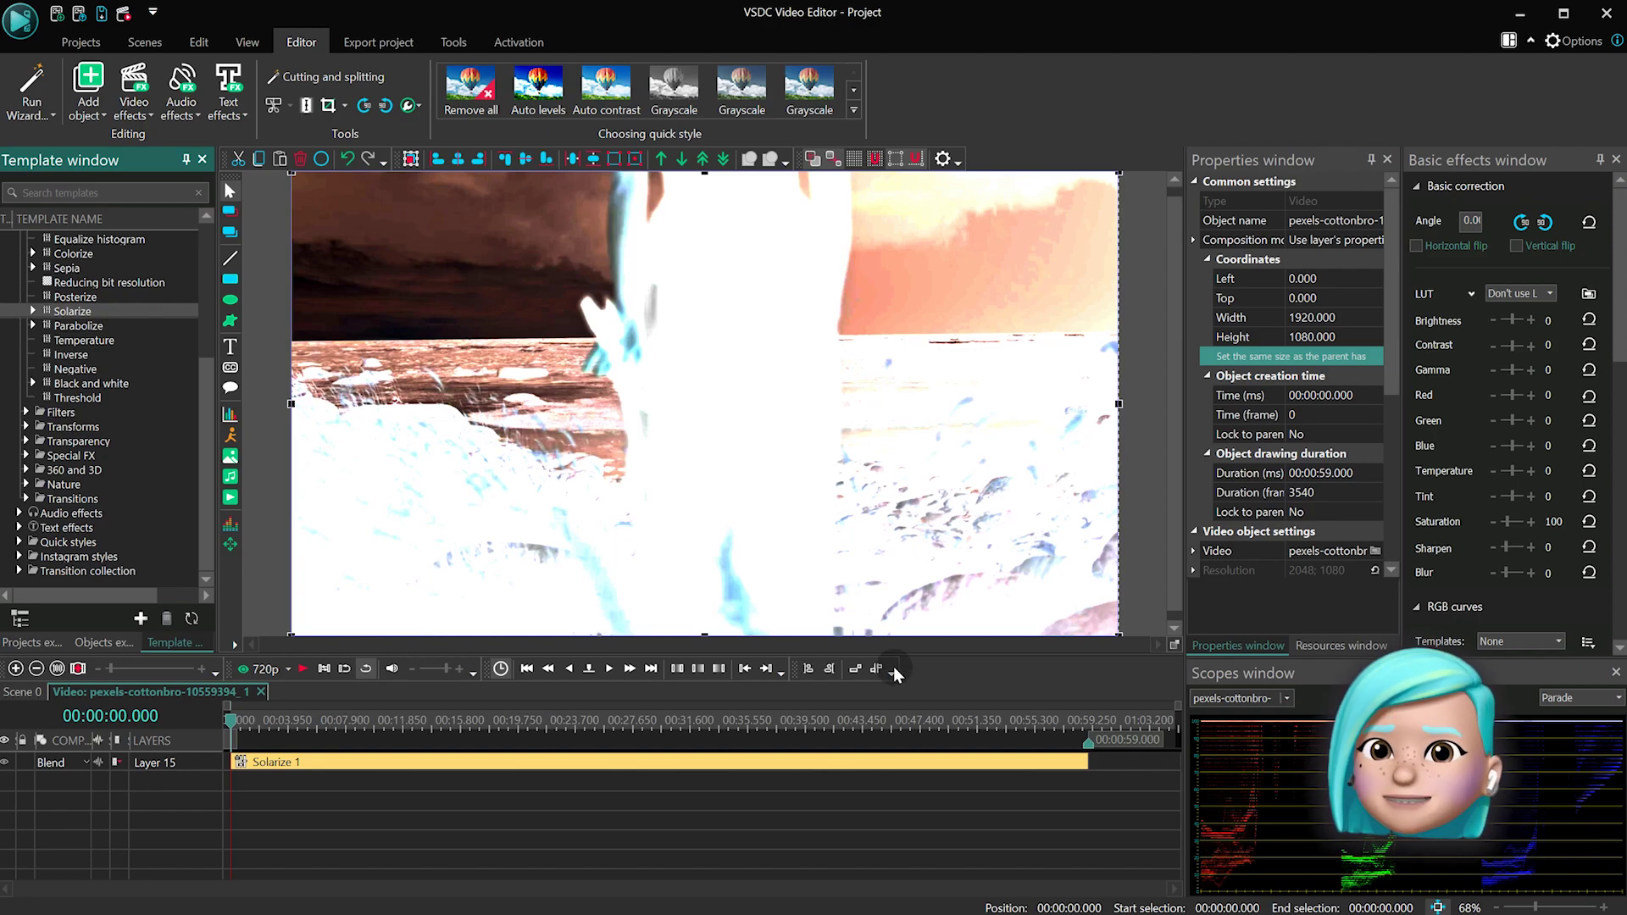
click(928, 761)
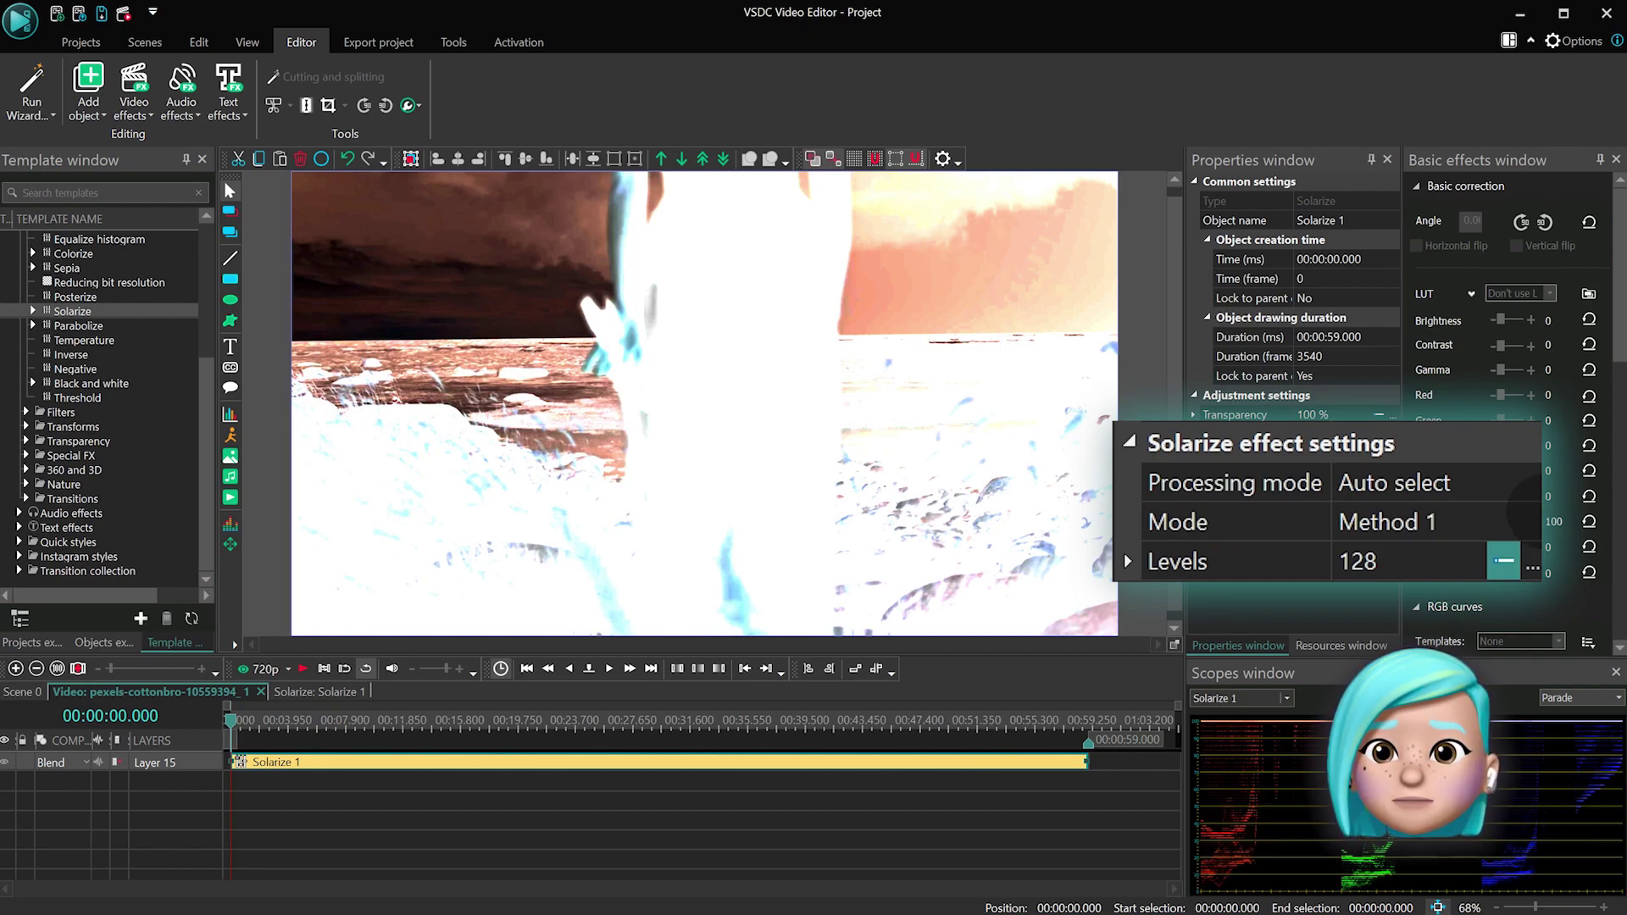
Toggle the Solarize effect's Mode away from Method 1 and back, and vary its Levels
double_click(1468, 517)
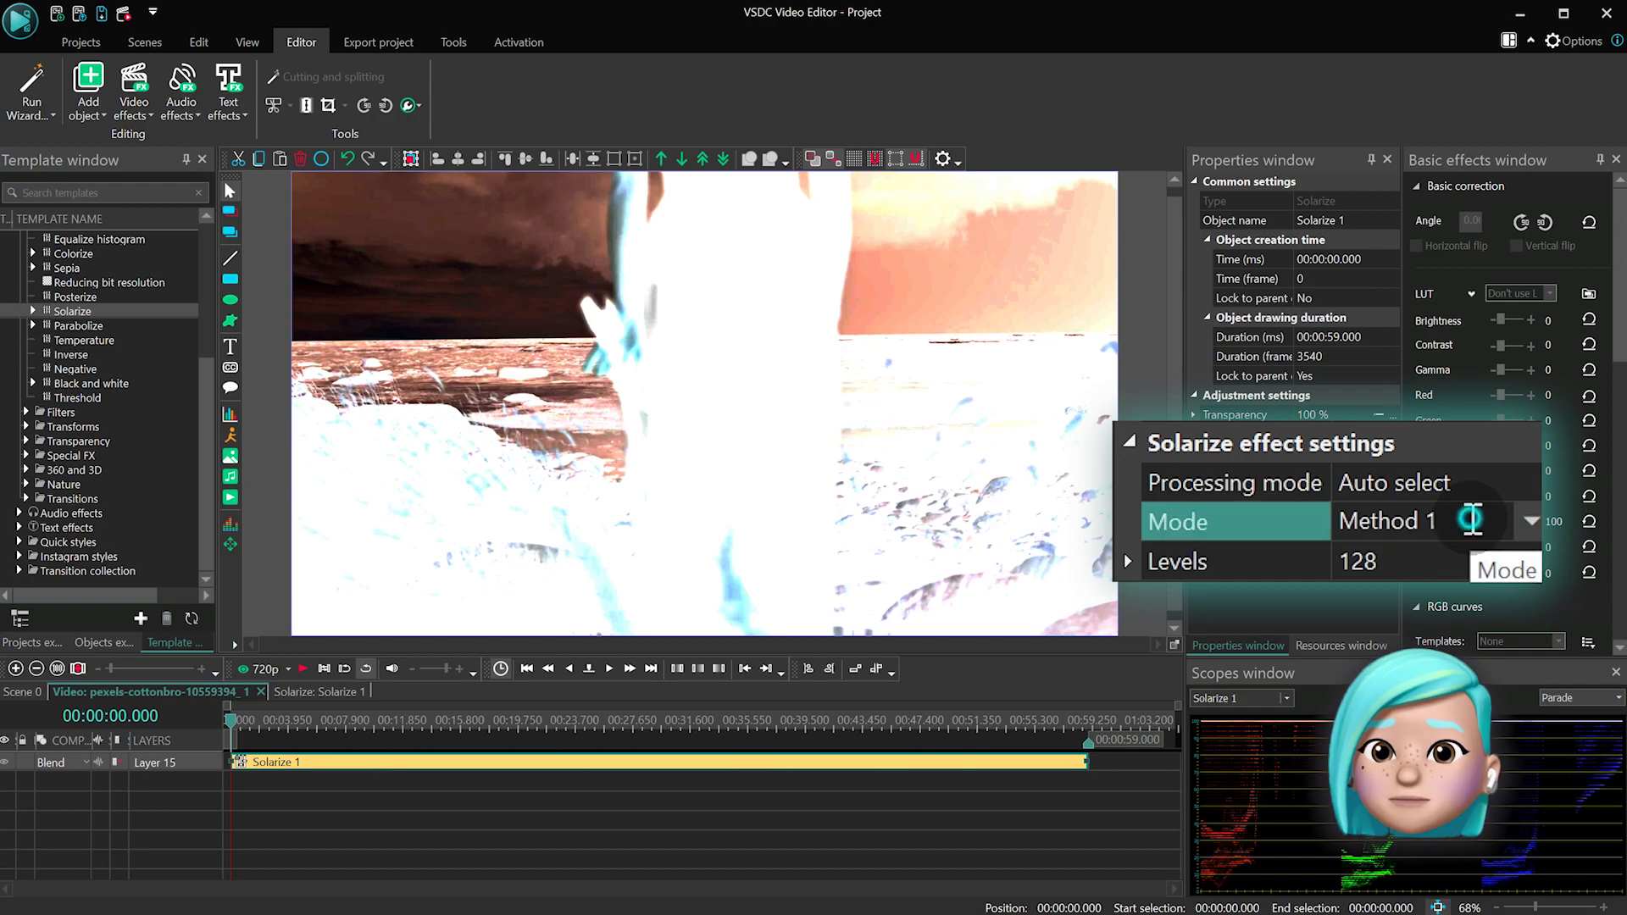
double_click(1468, 517)
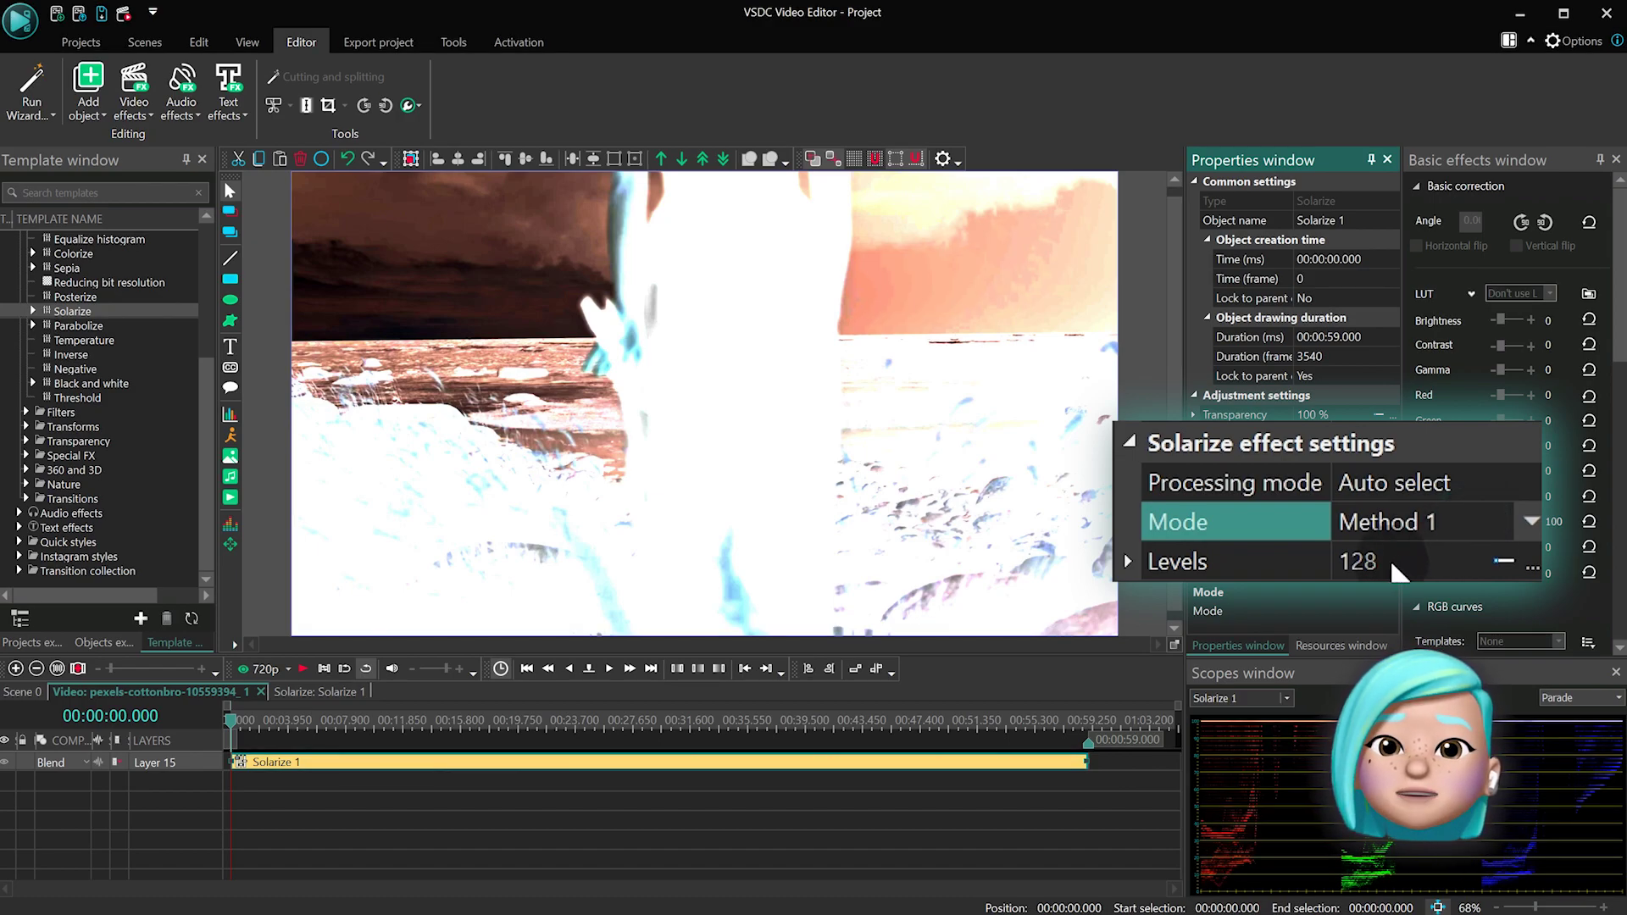
drag(1357, 566, 1448, 566)
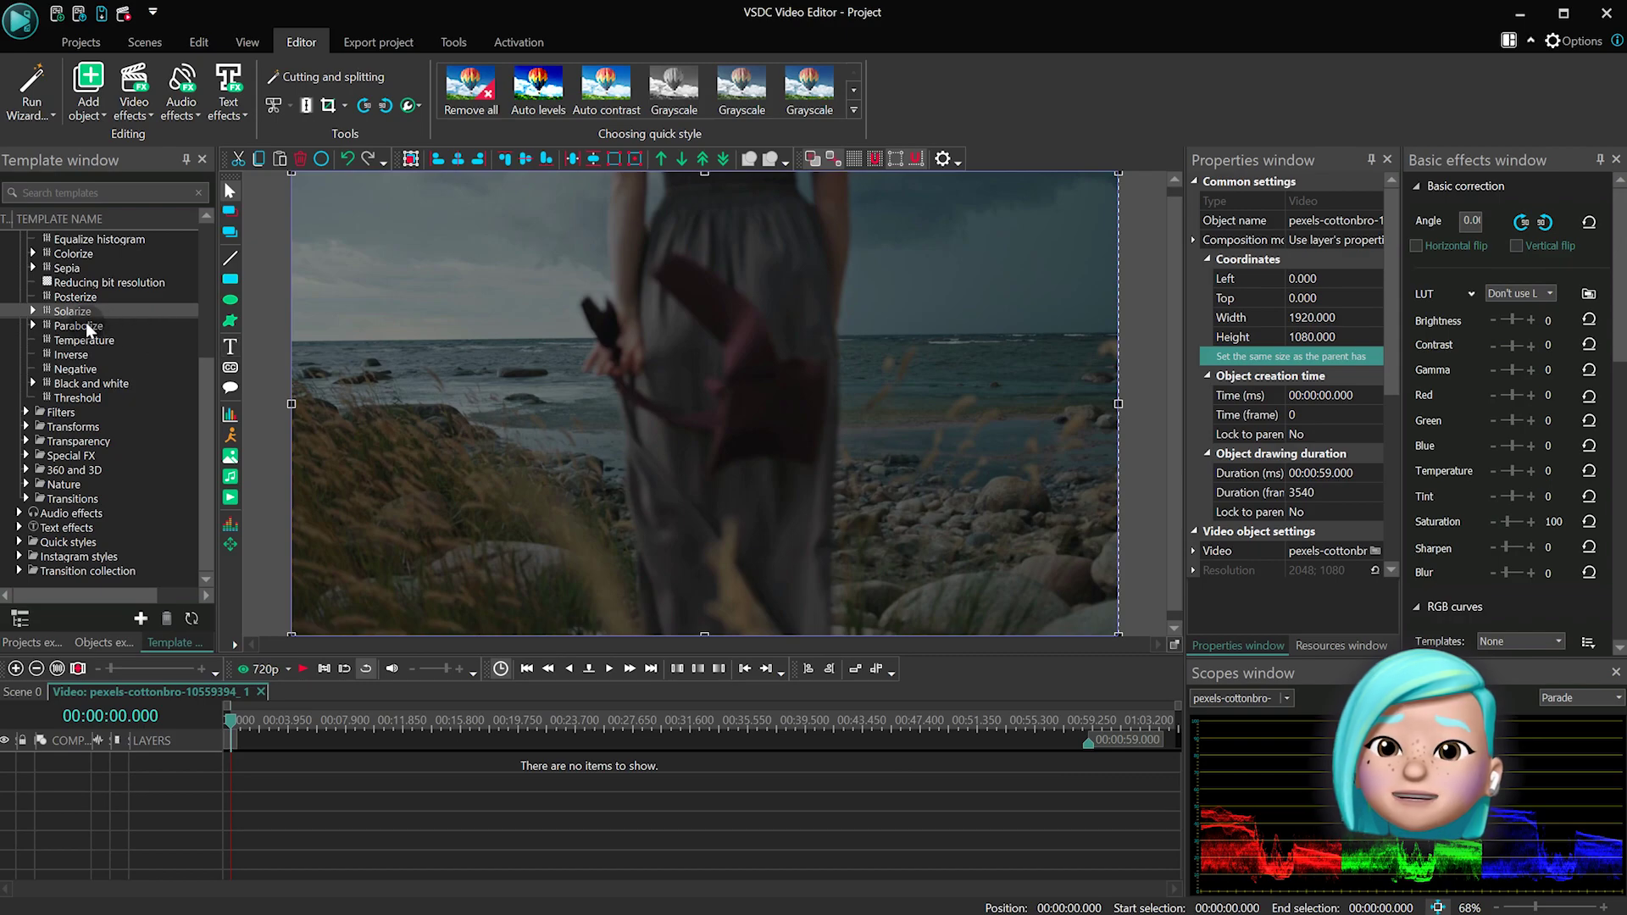
Apply the Parabolize effect to the clip and display its effect settings
drag(85, 325, 413, 322)
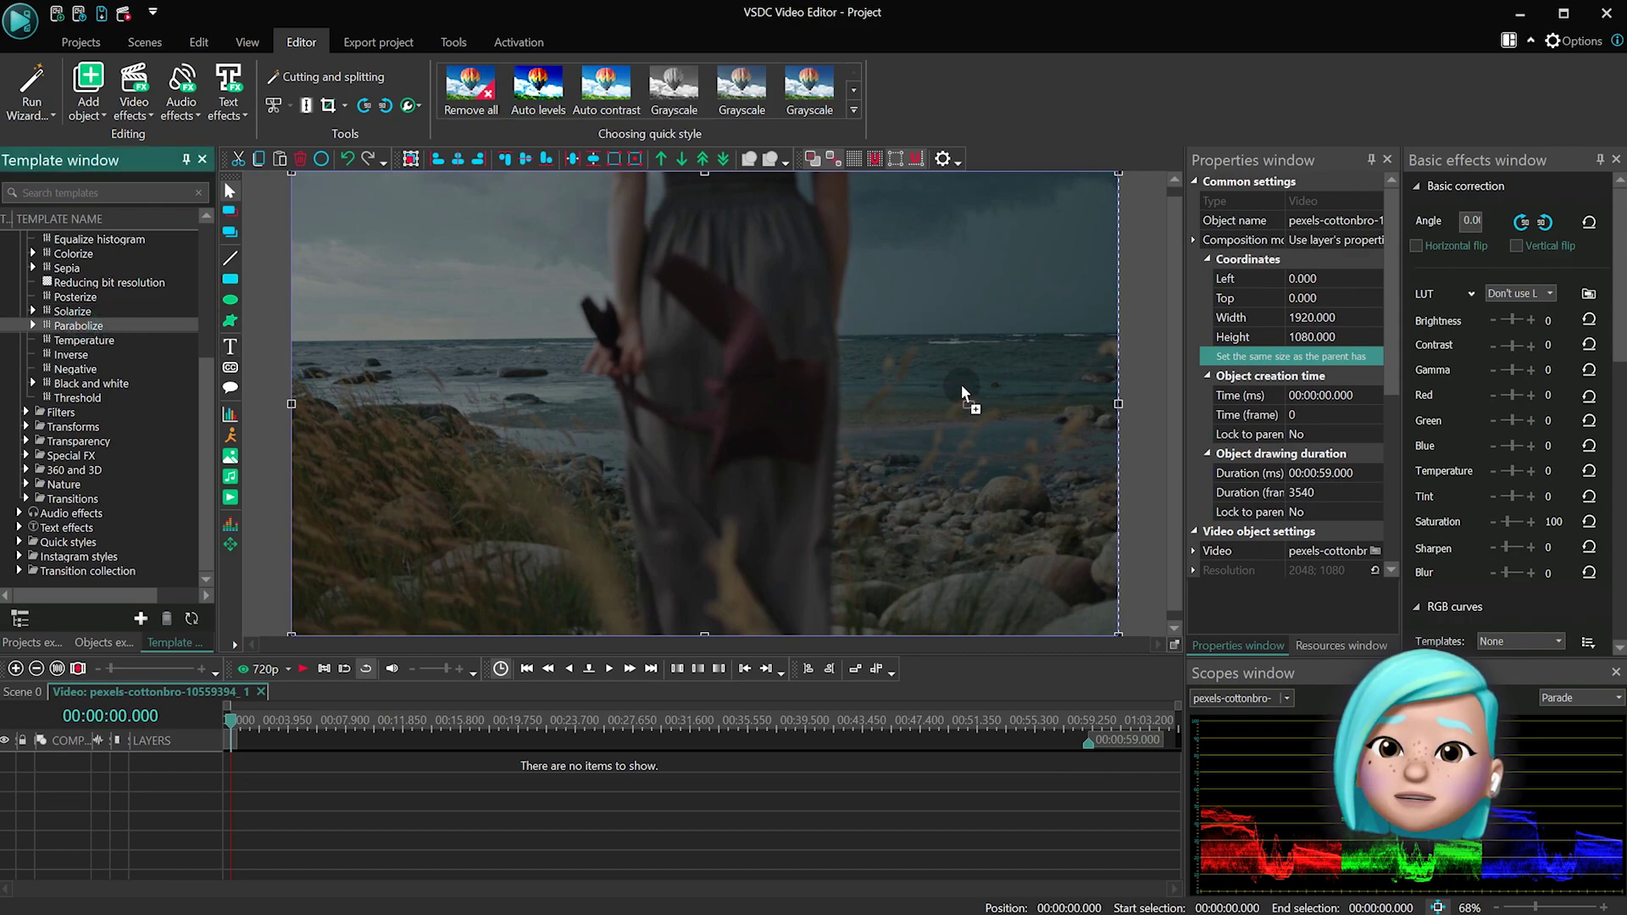
drag(961, 384, 963, 388)
click(773, 761)
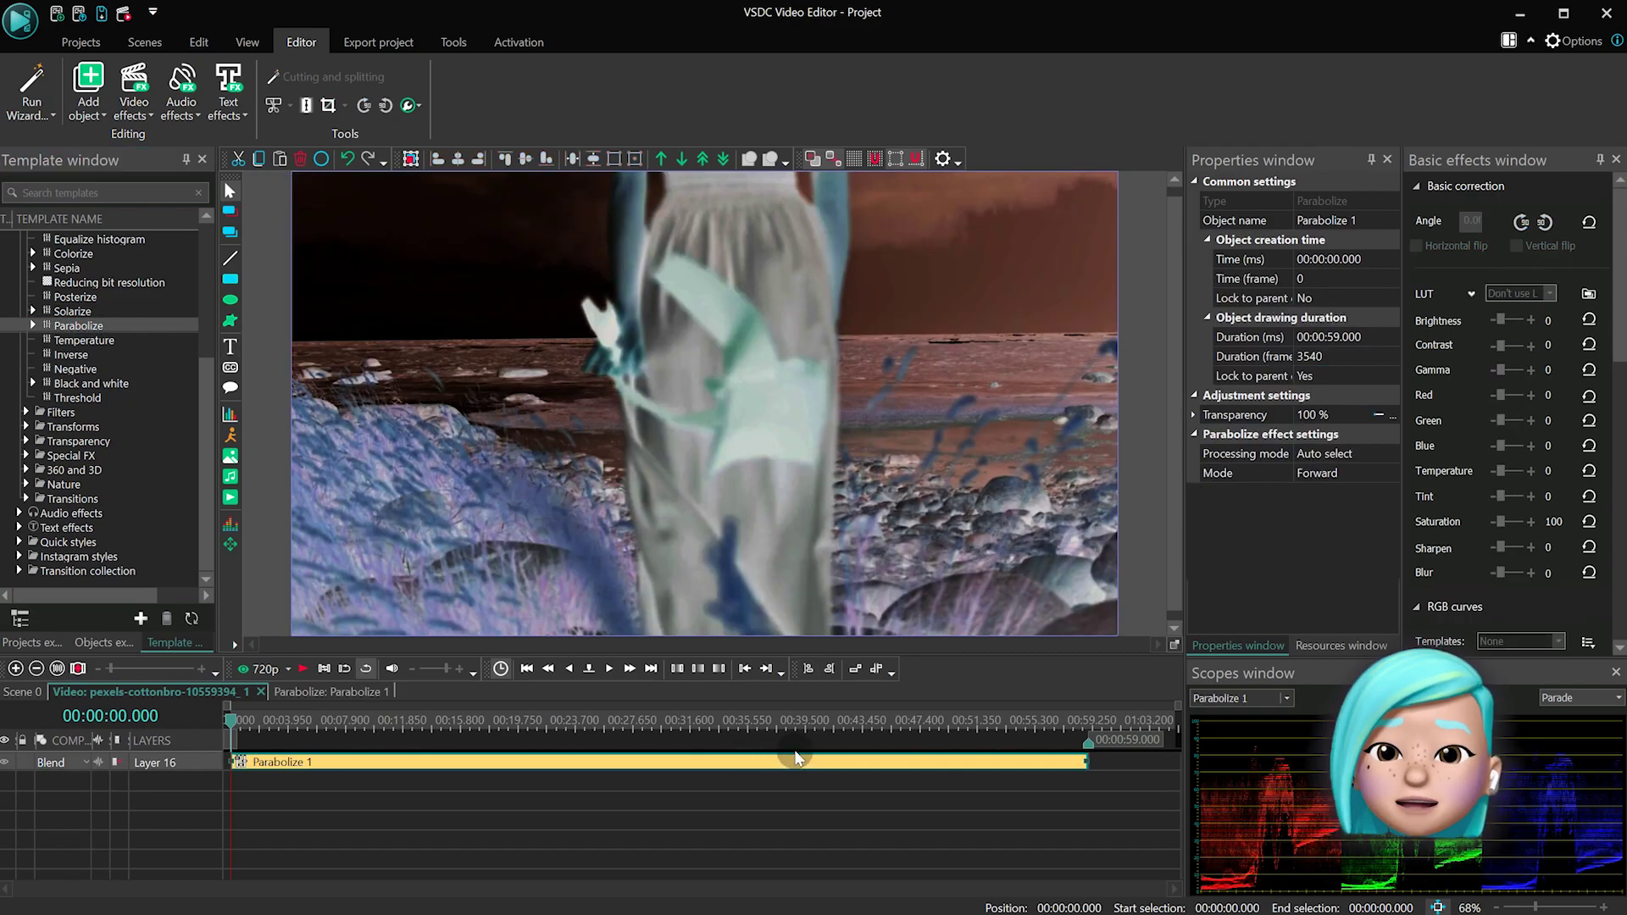
Toggle the Parabolize effect's Mode repeatedly between Forward and its alternative to compare the two looks
click(1360, 473)
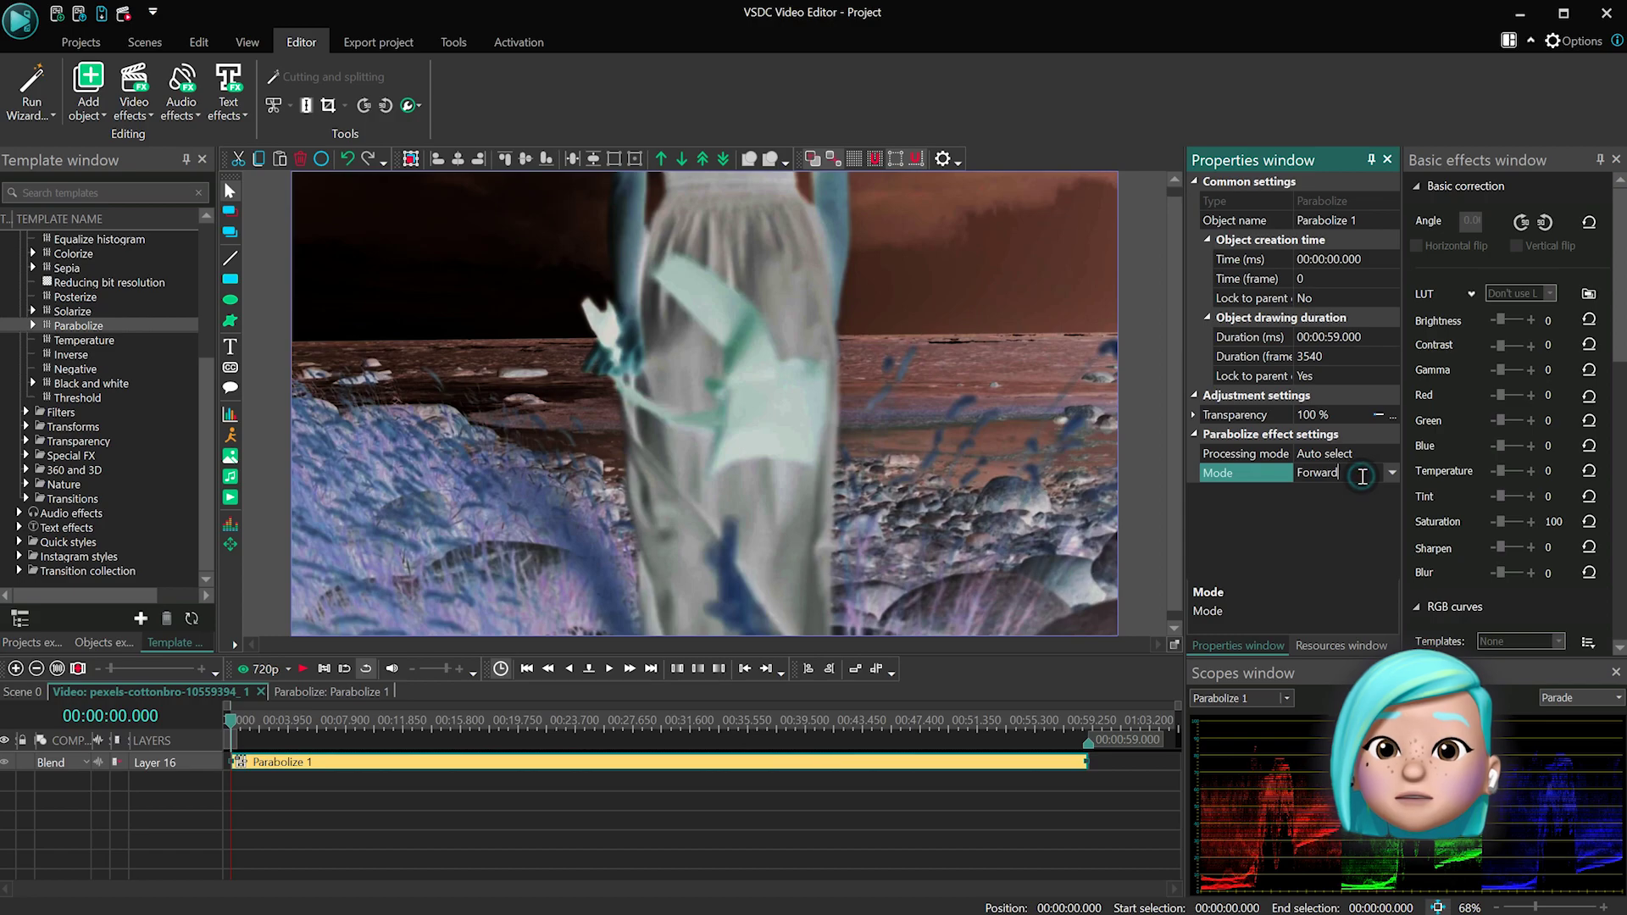
double_click(1361, 473)
double_click(1361, 473)
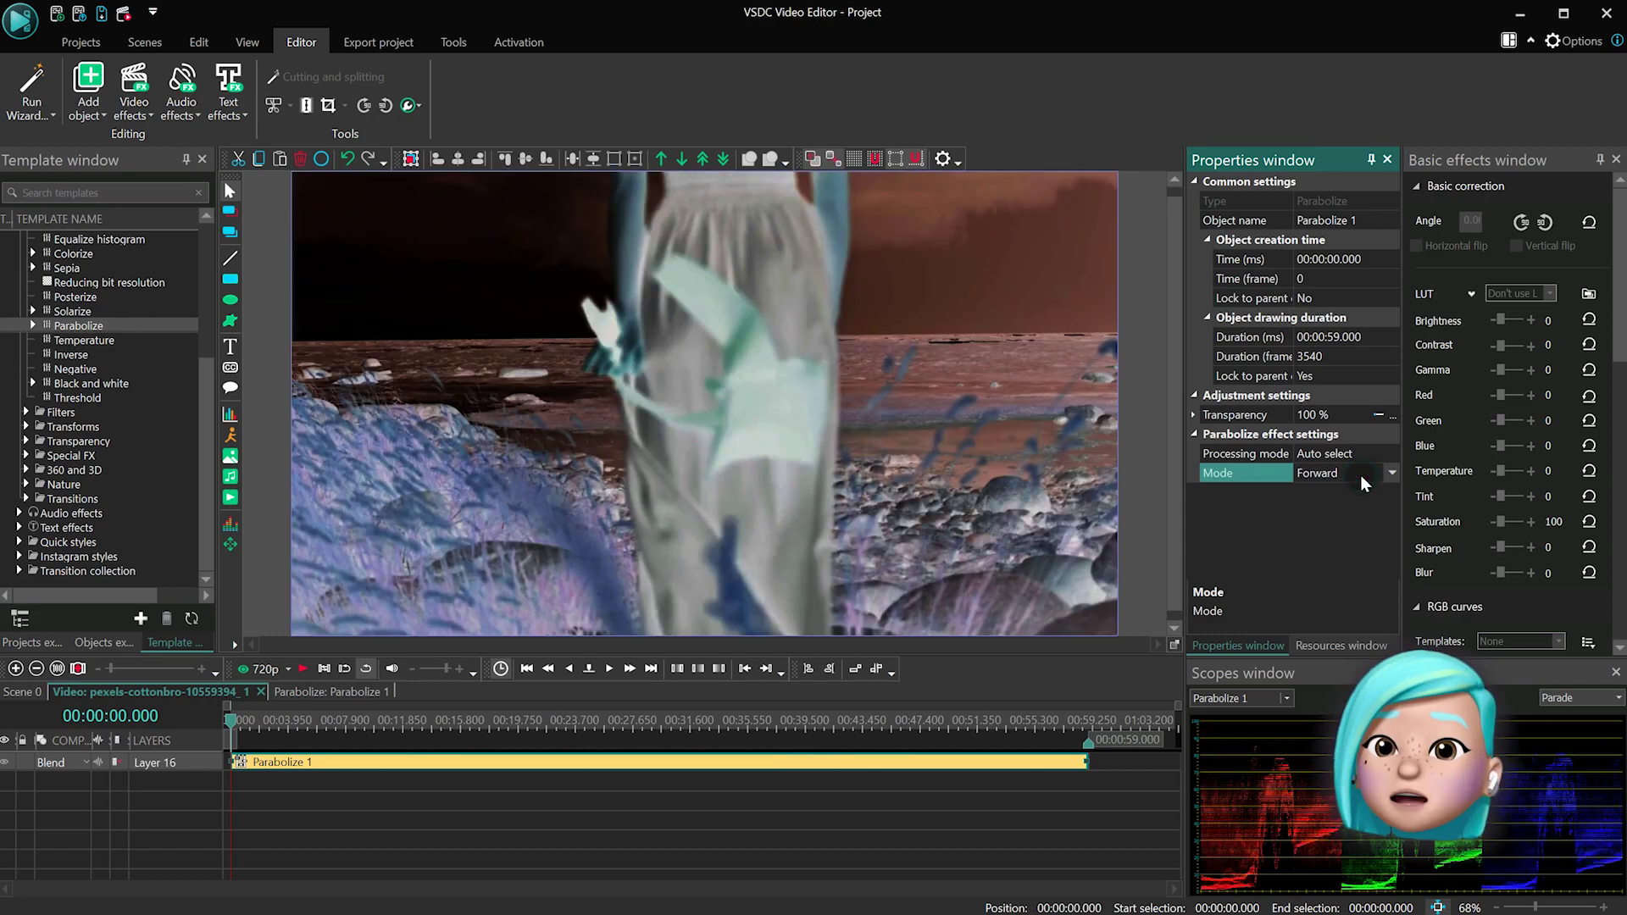
double_click(1360, 473)
double_click(1362, 477)
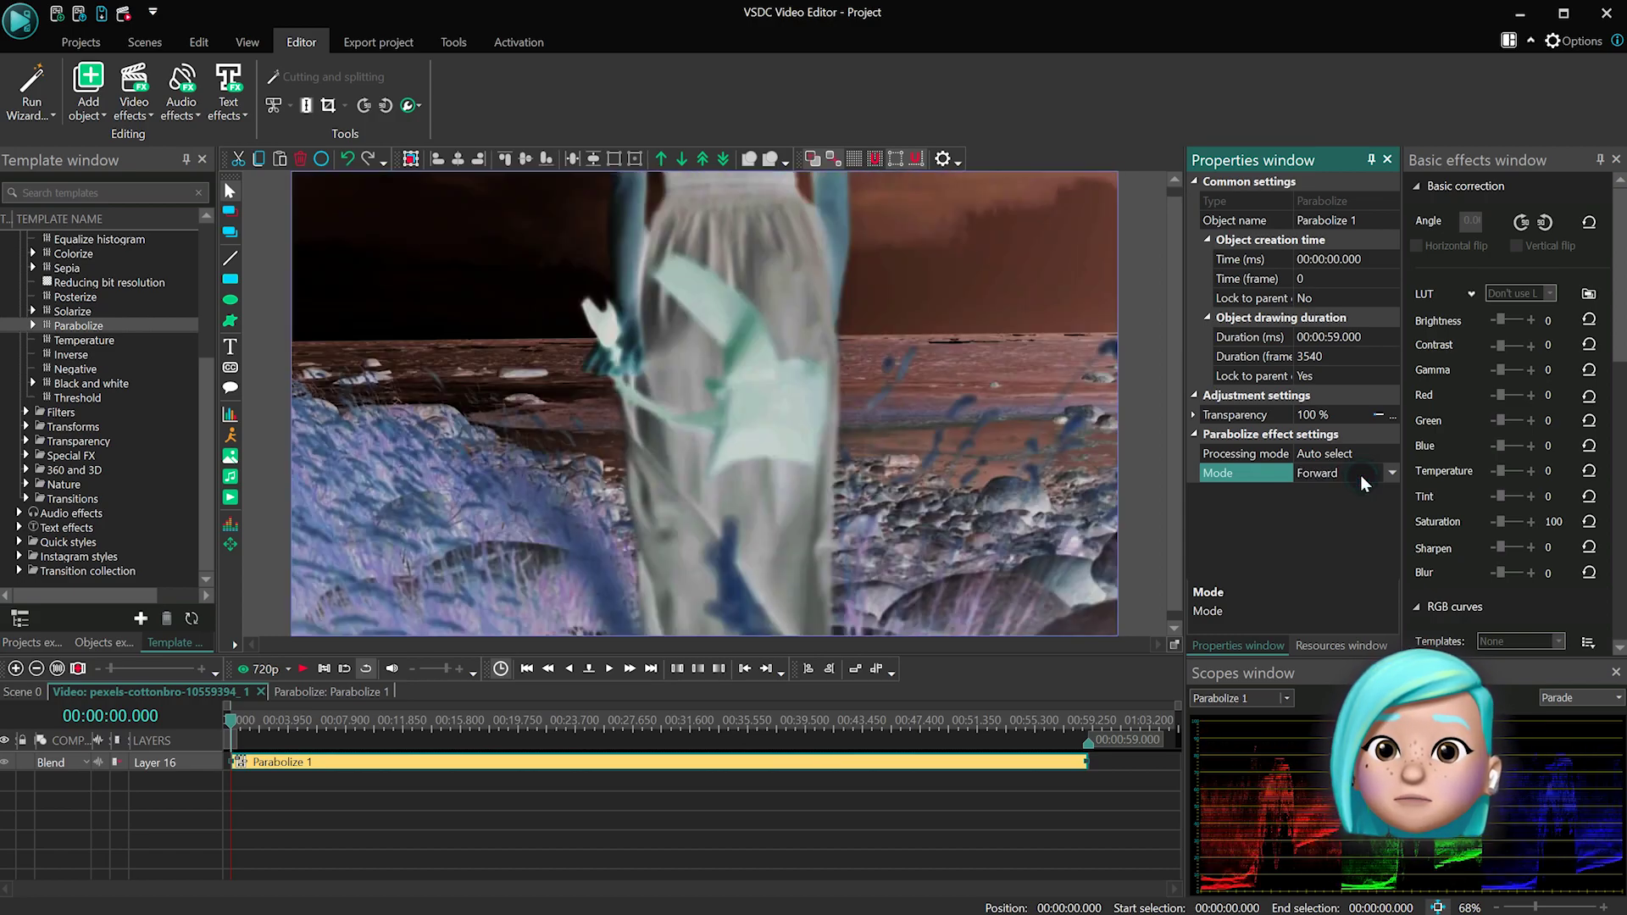
double_click(1362, 477)
double_click(1362, 477)
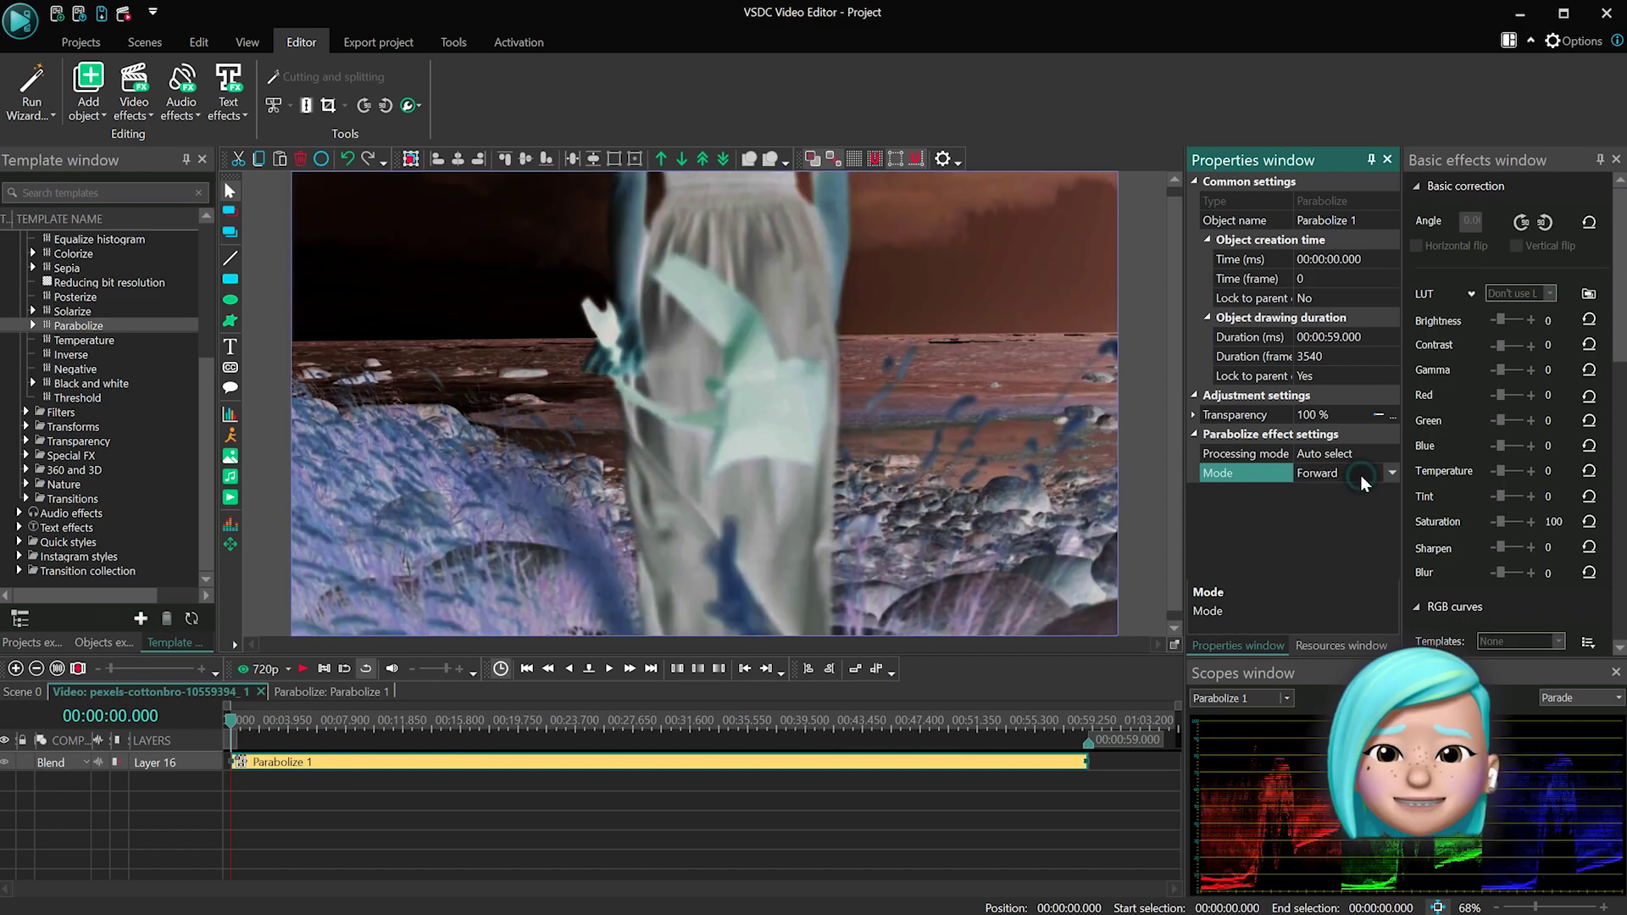
double_click(1362, 477)
double_click(1362, 477)
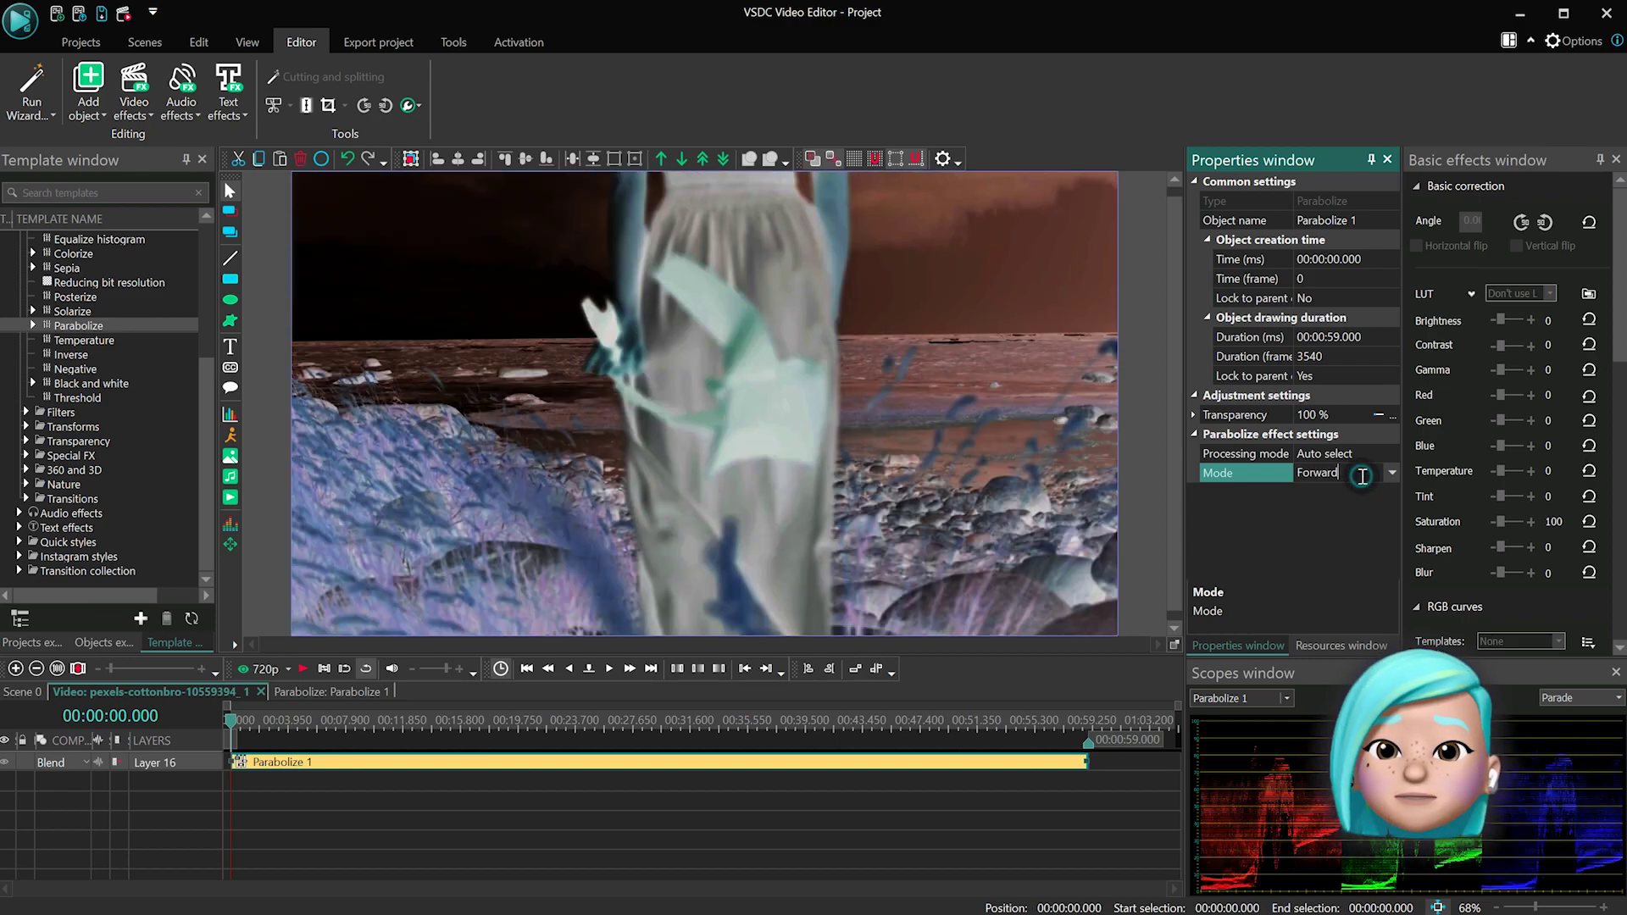
Continue alternating the Parabolize Mode away from Forward and back to examine how the clip's colors change
double_click(1362, 477)
double_click(1362, 478)
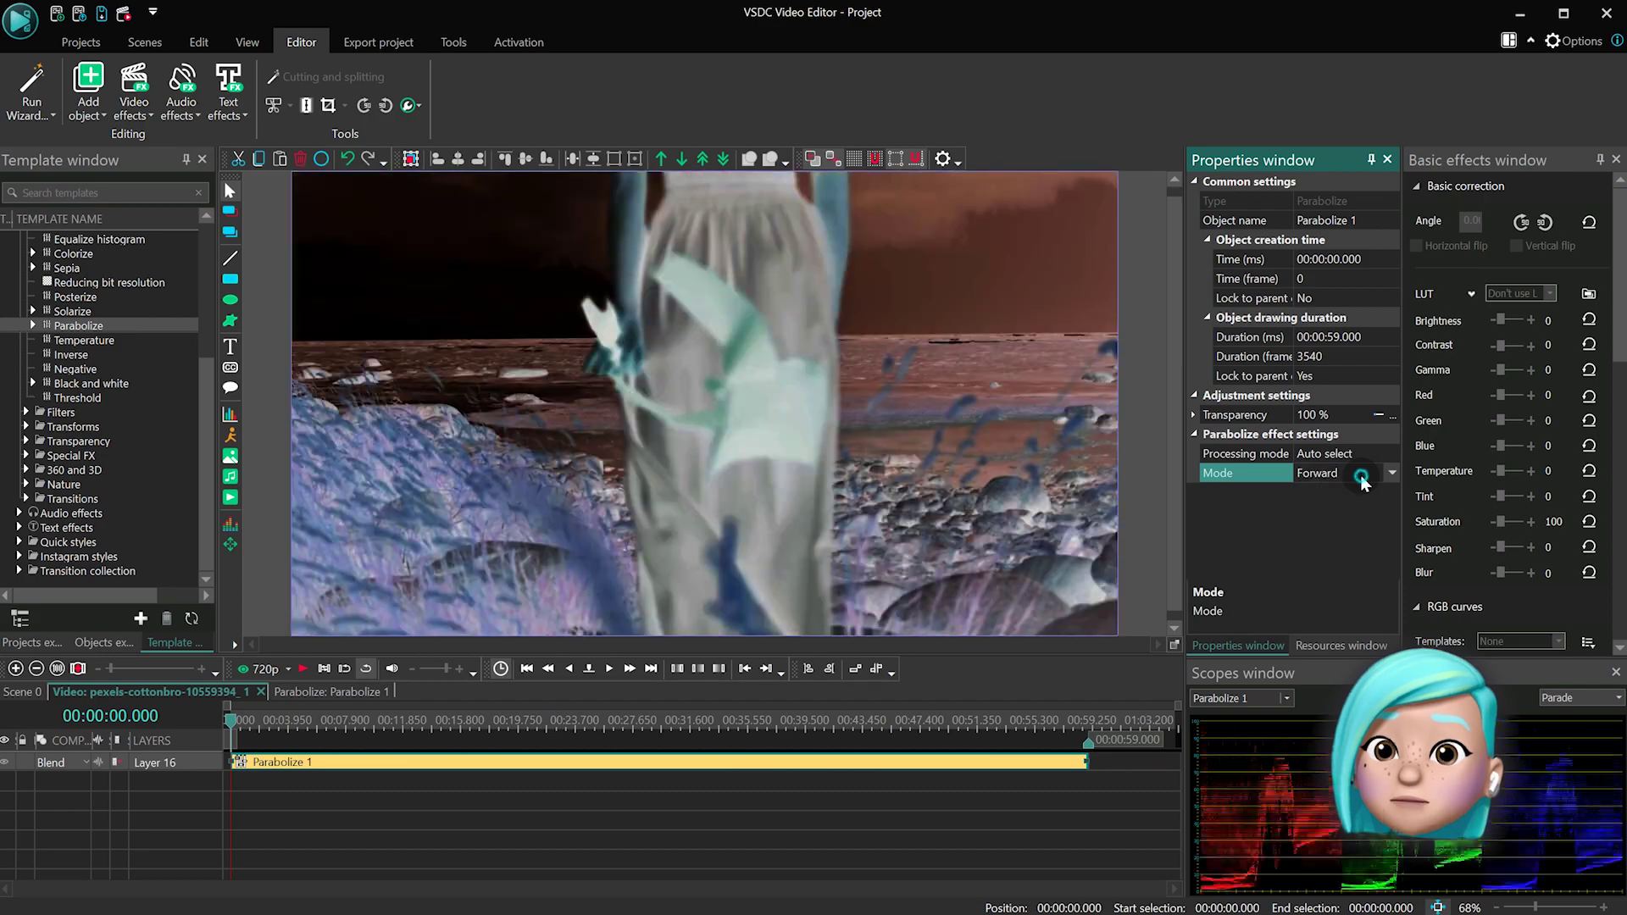
double_click(1363, 480)
double_click(1362, 478)
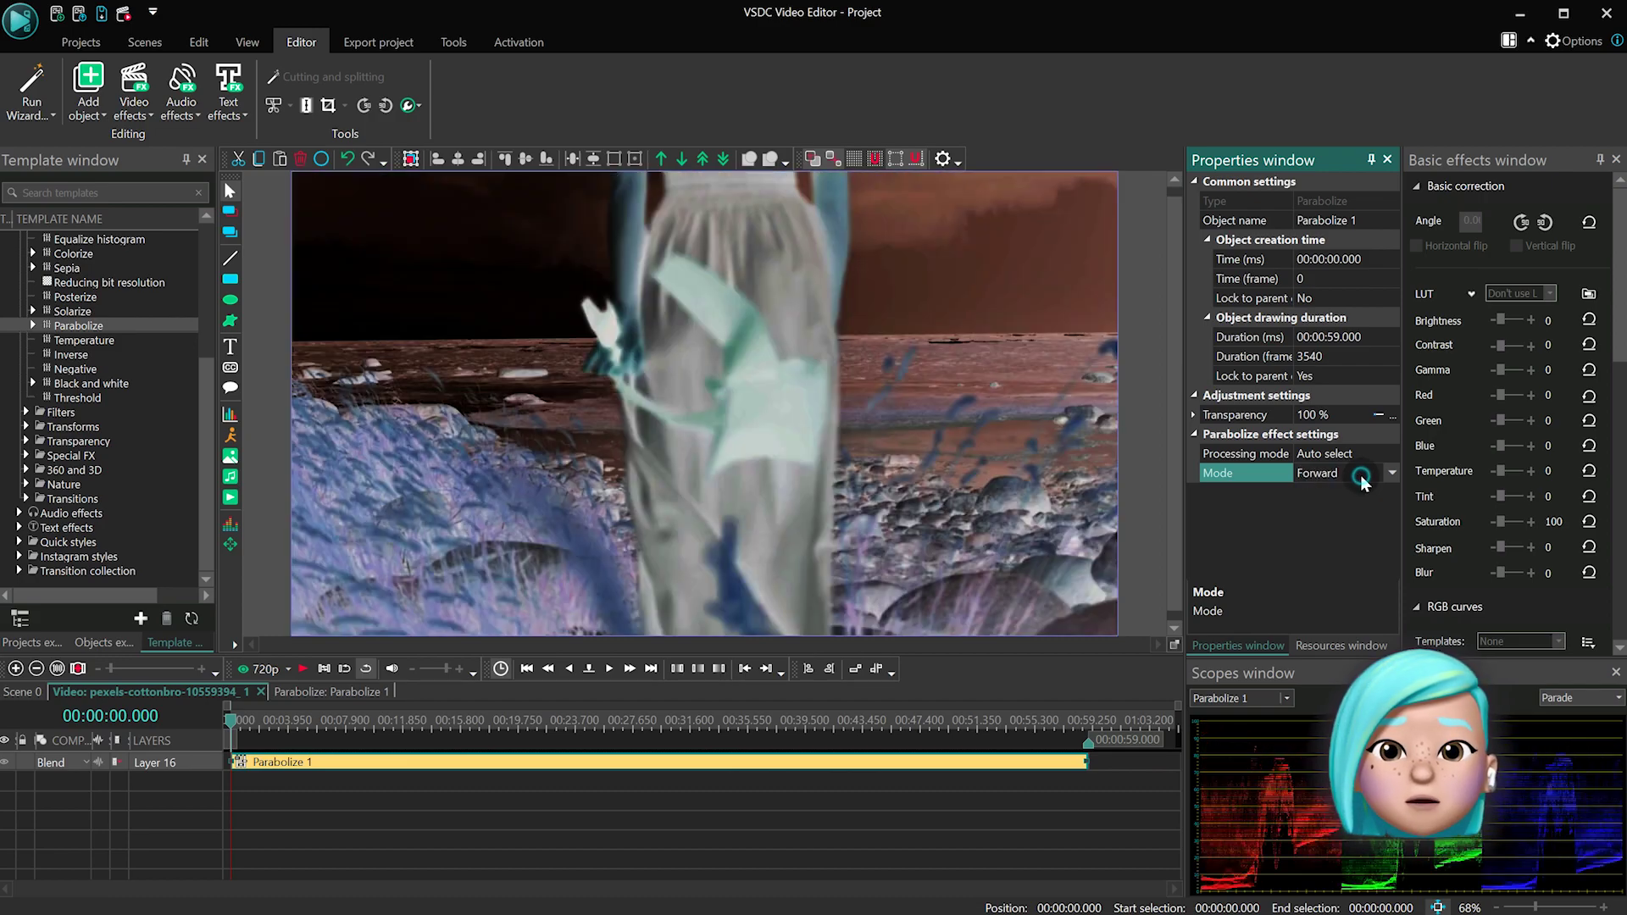
double_click(1362, 477)
double_click(1362, 477)
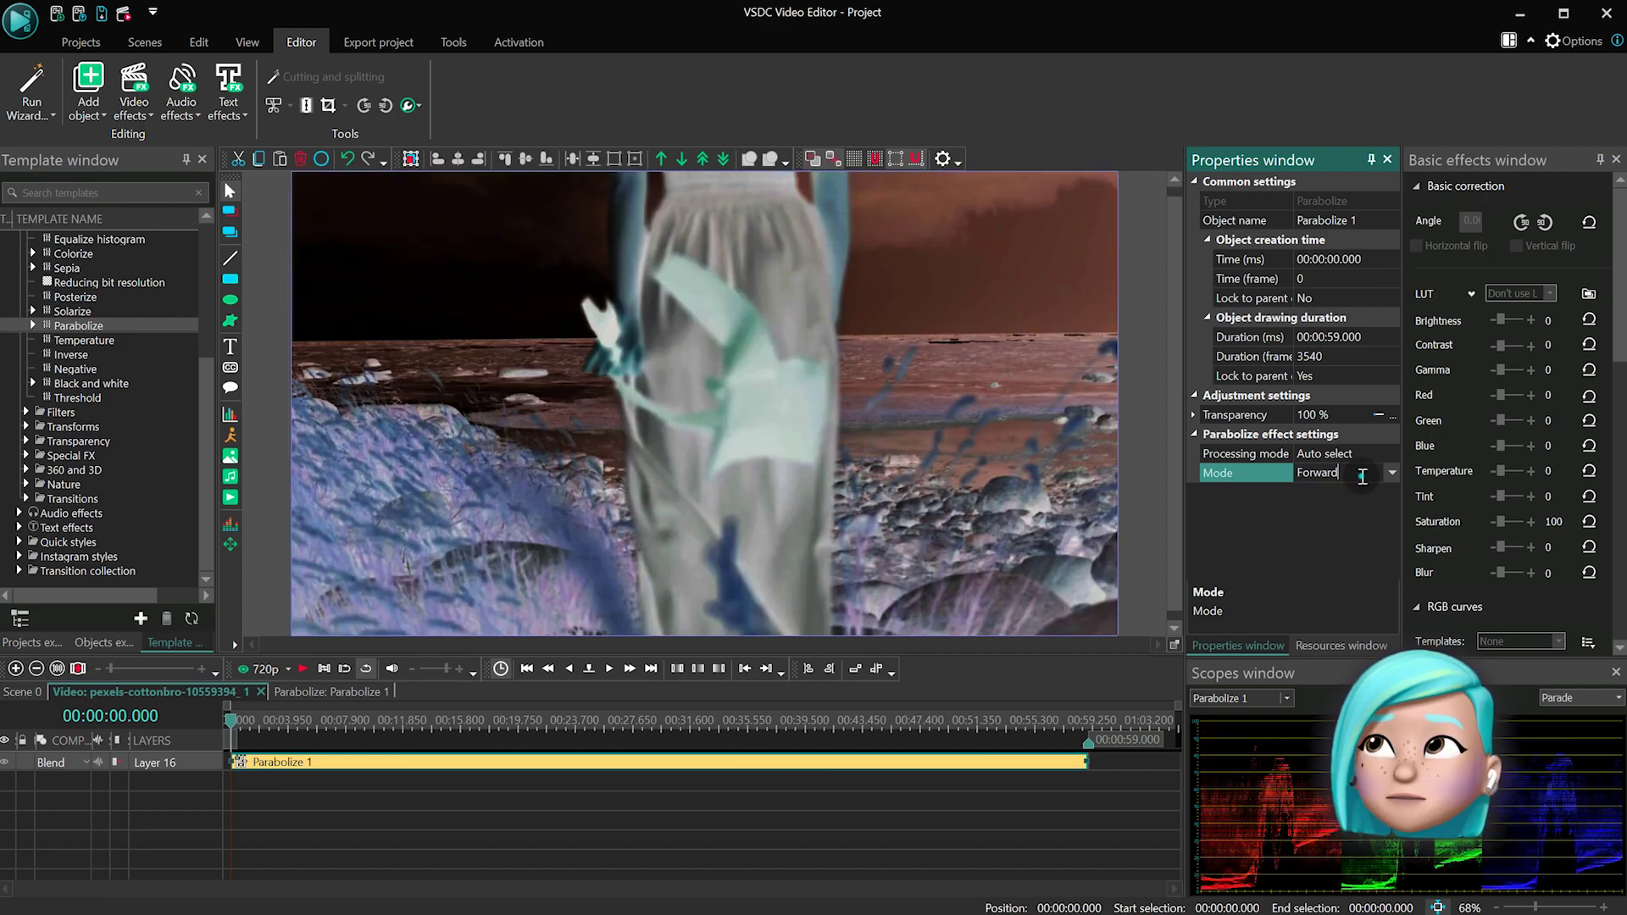
double_click(1362, 477)
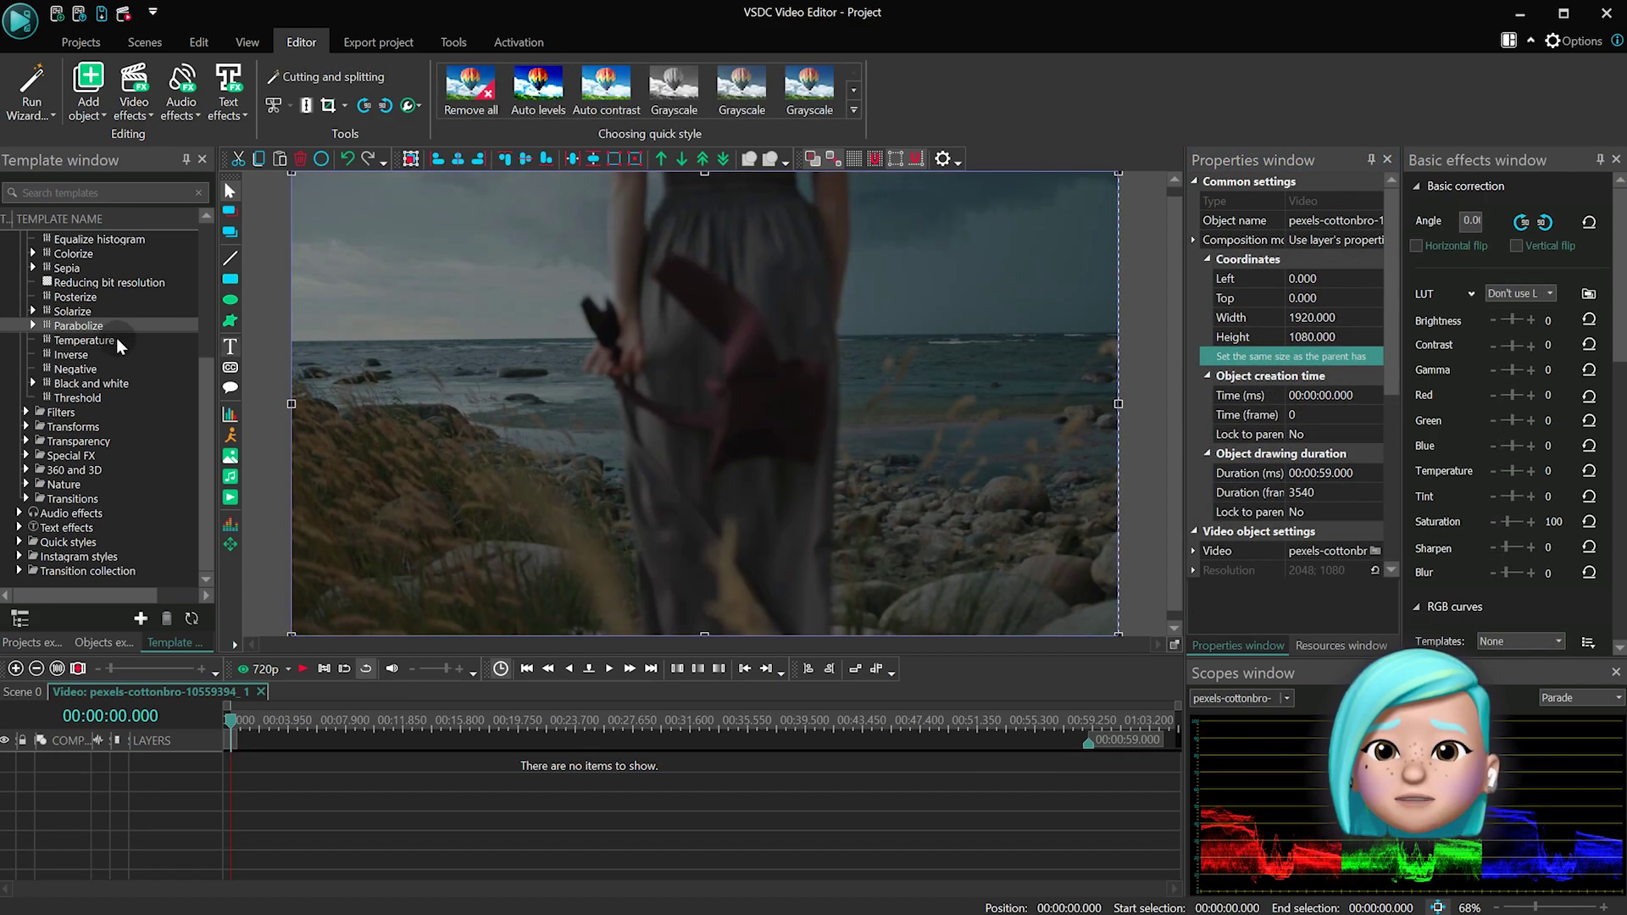
Apply the Temperature effect to the clip and shift its Temperature levels from warm to cool, then to 40
drag(116, 339, 857, 341)
click(941, 761)
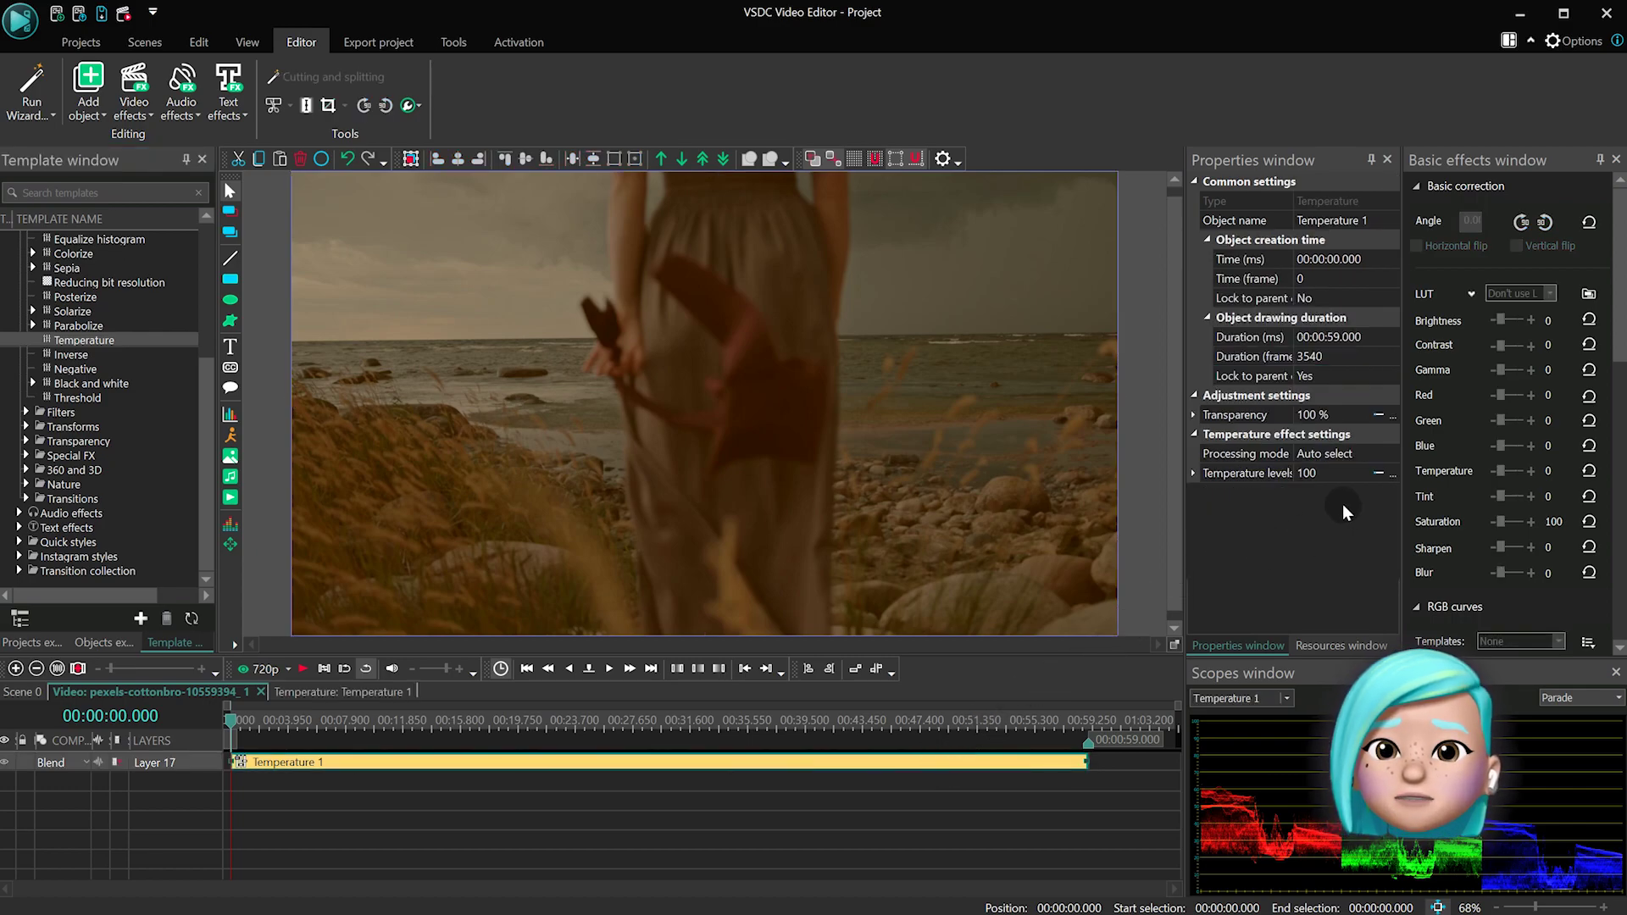
drag(1312, 477, 1139, 477)
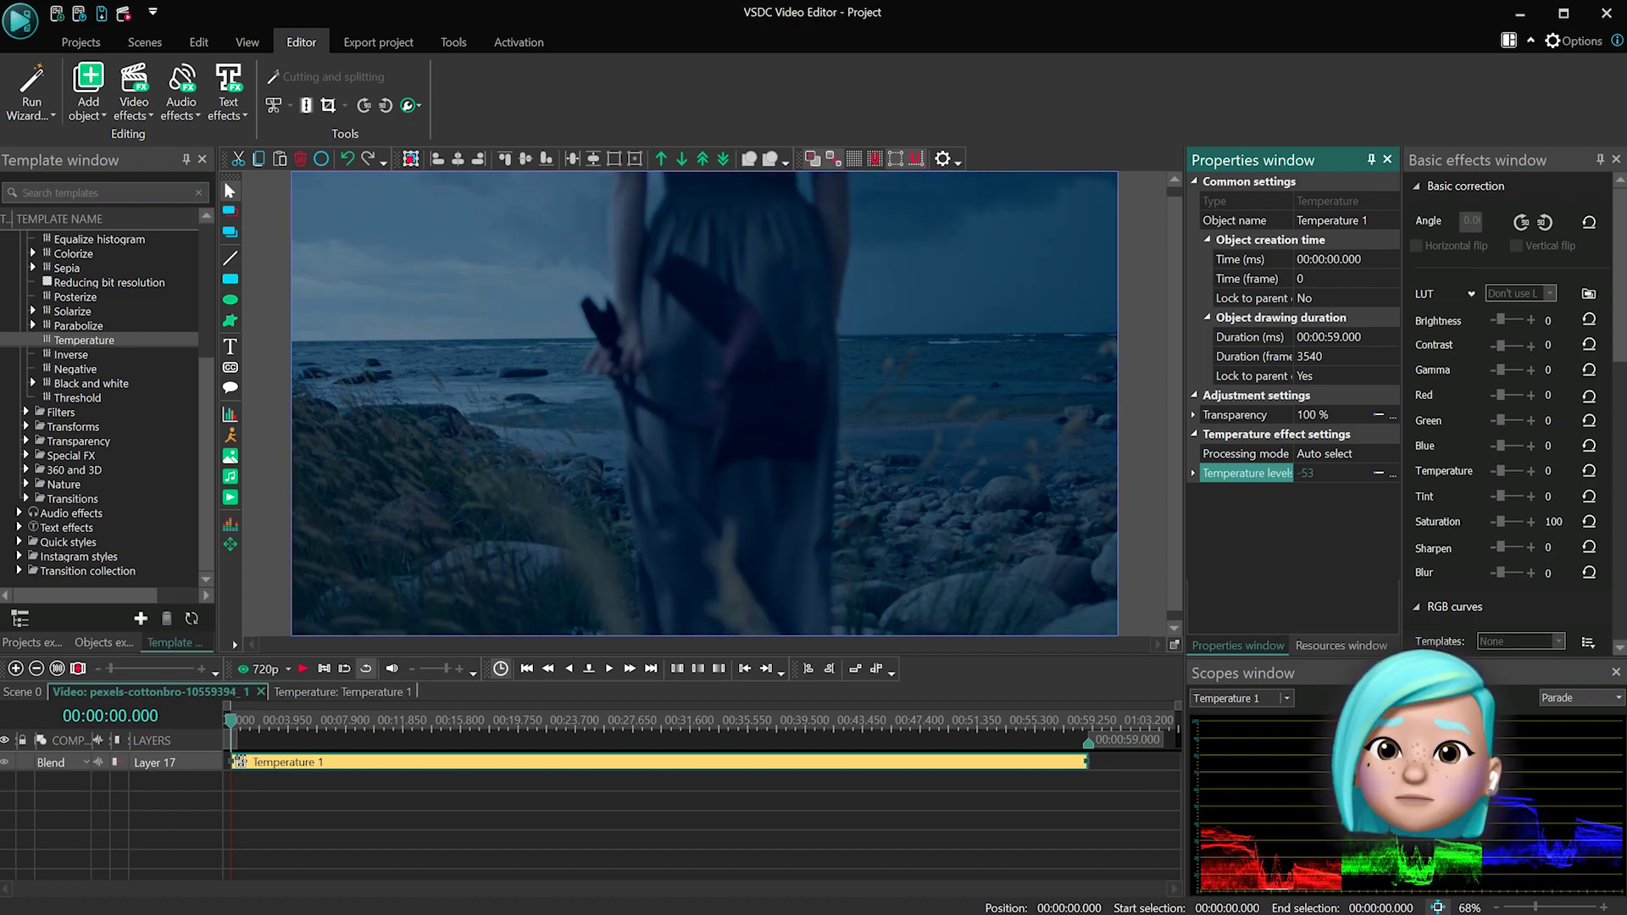
text(40)
key(Return)
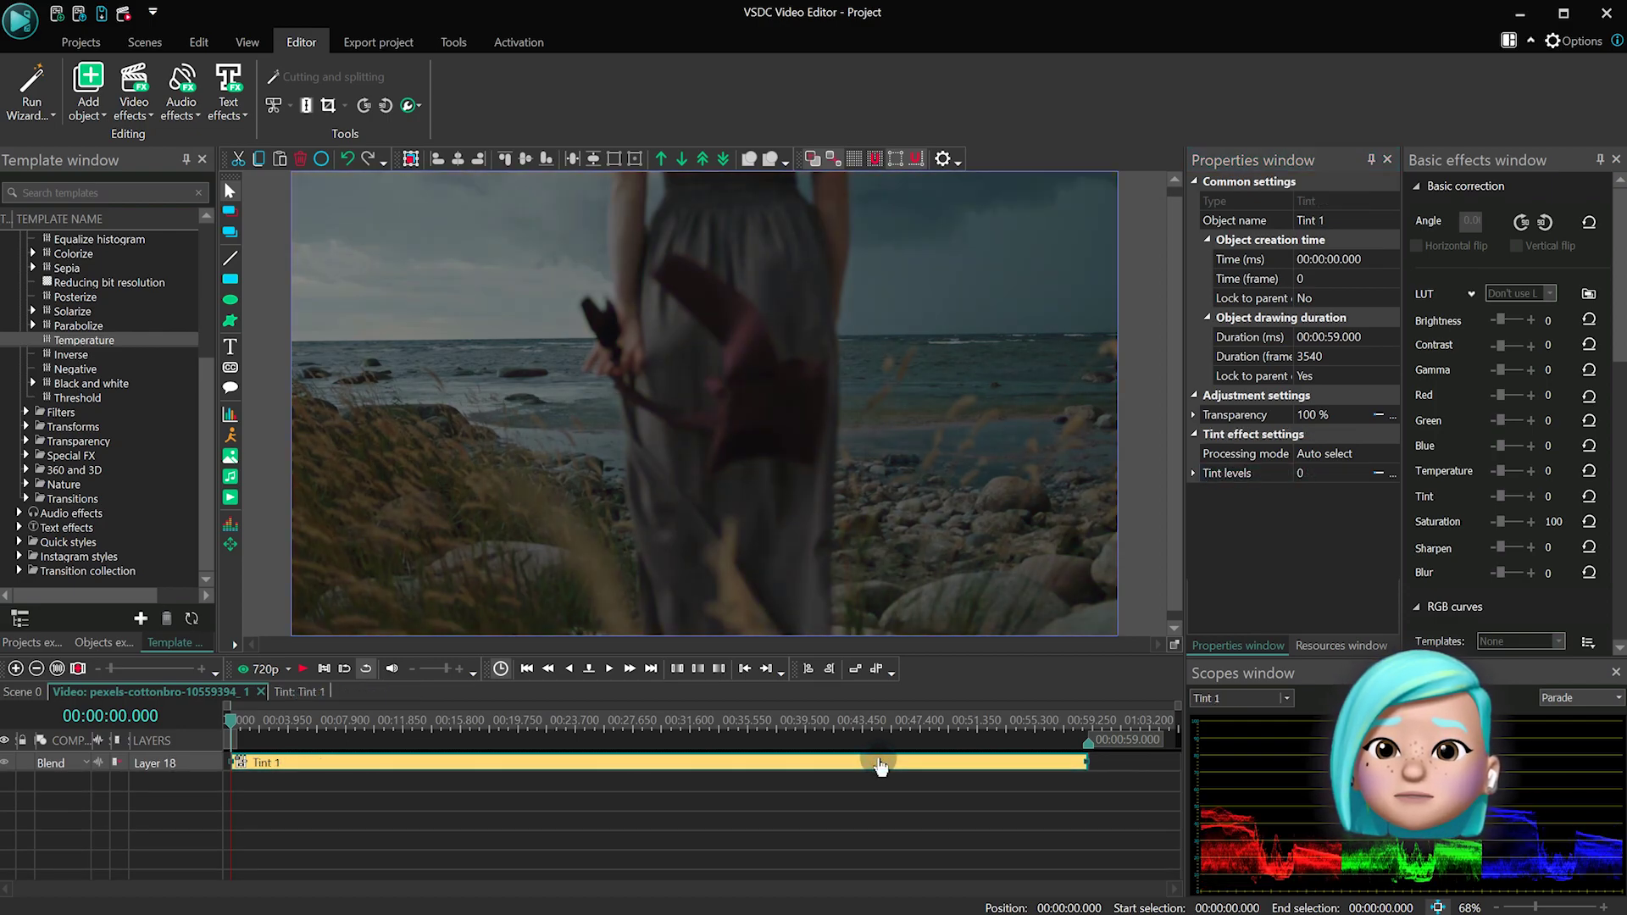
Vary the Tint levels of the Tint effect applied to the clip
click(1303, 475)
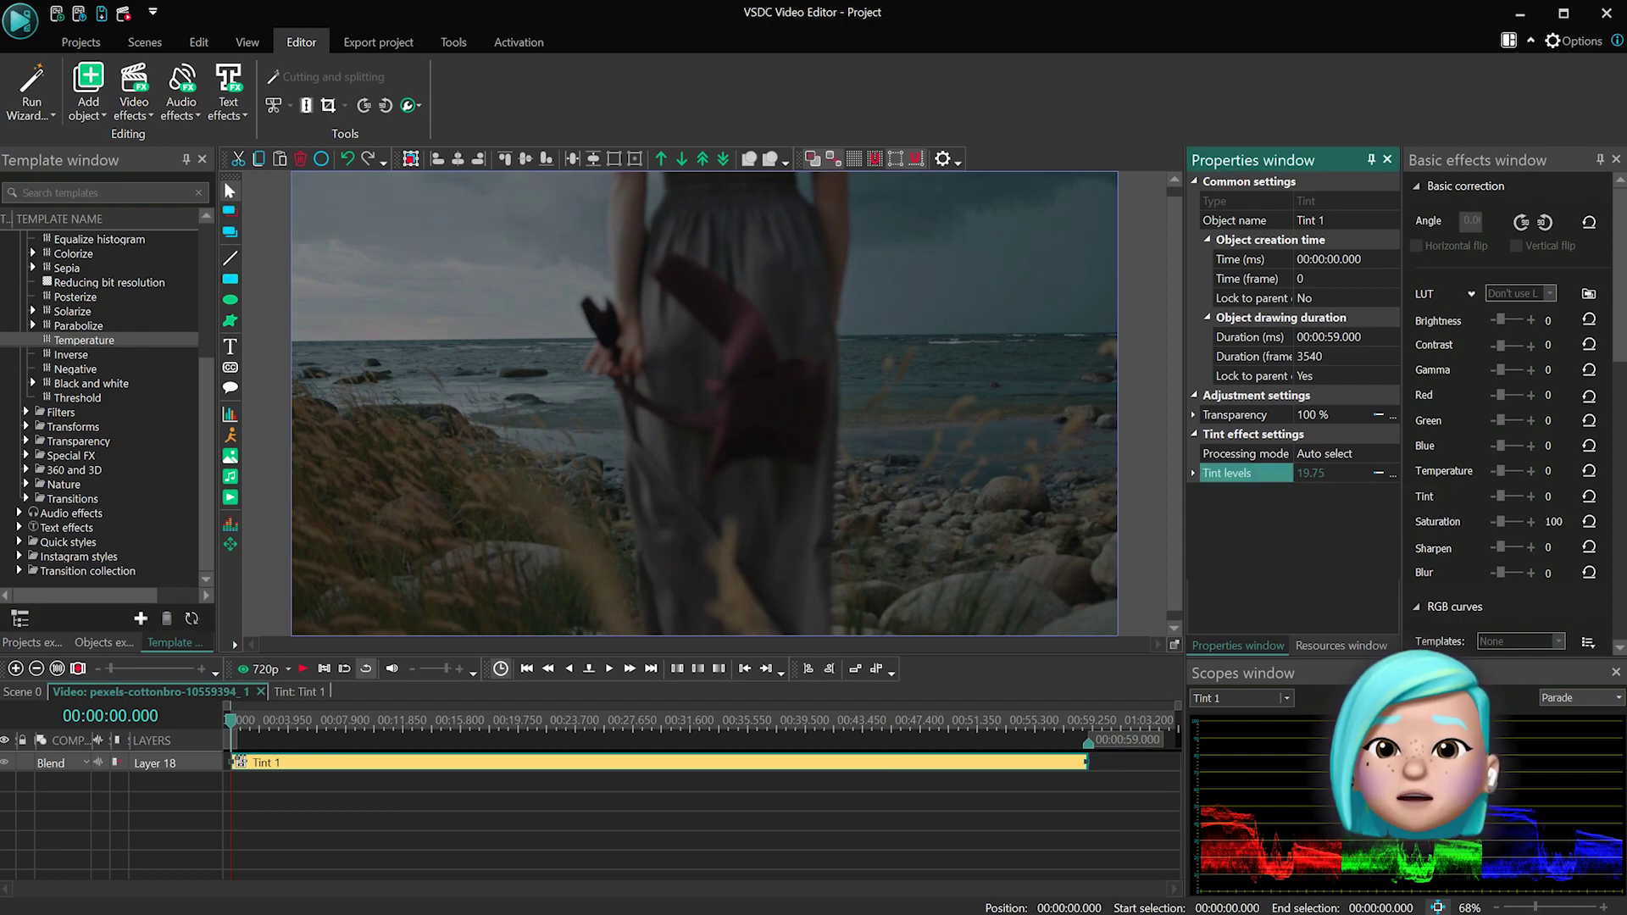
drag(1310, 474, 1322, 474)
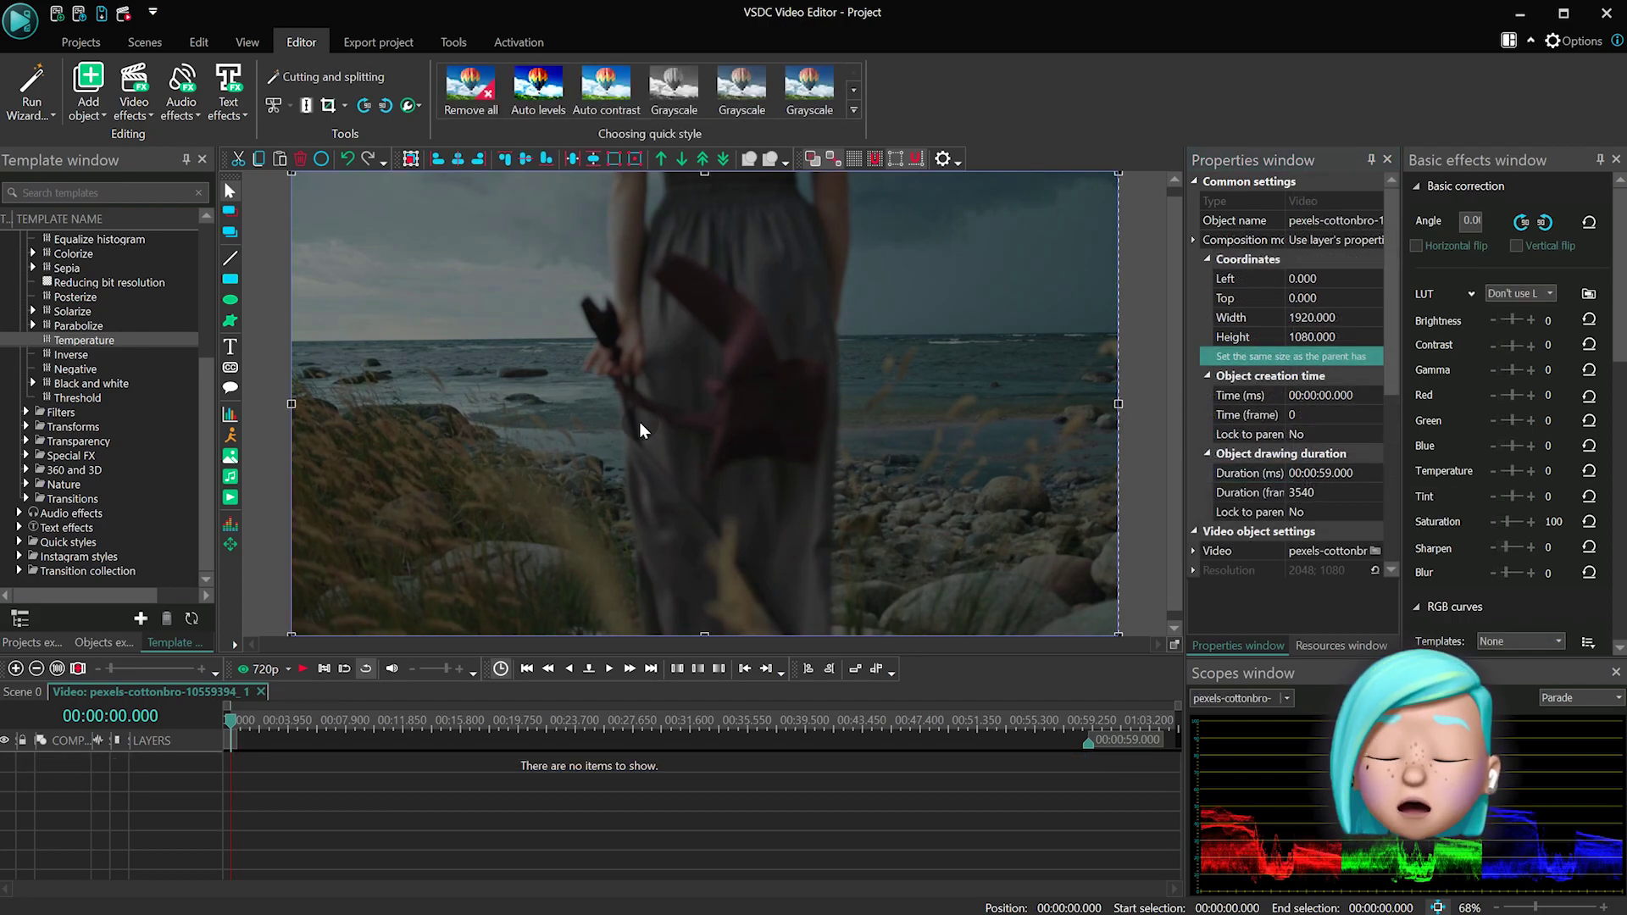
Apply the Inverse effect to the clip, display its effect settings and lower its Threshold levels
drag(71, 355, 686, 372)
drag(923, 380, 963, 378)
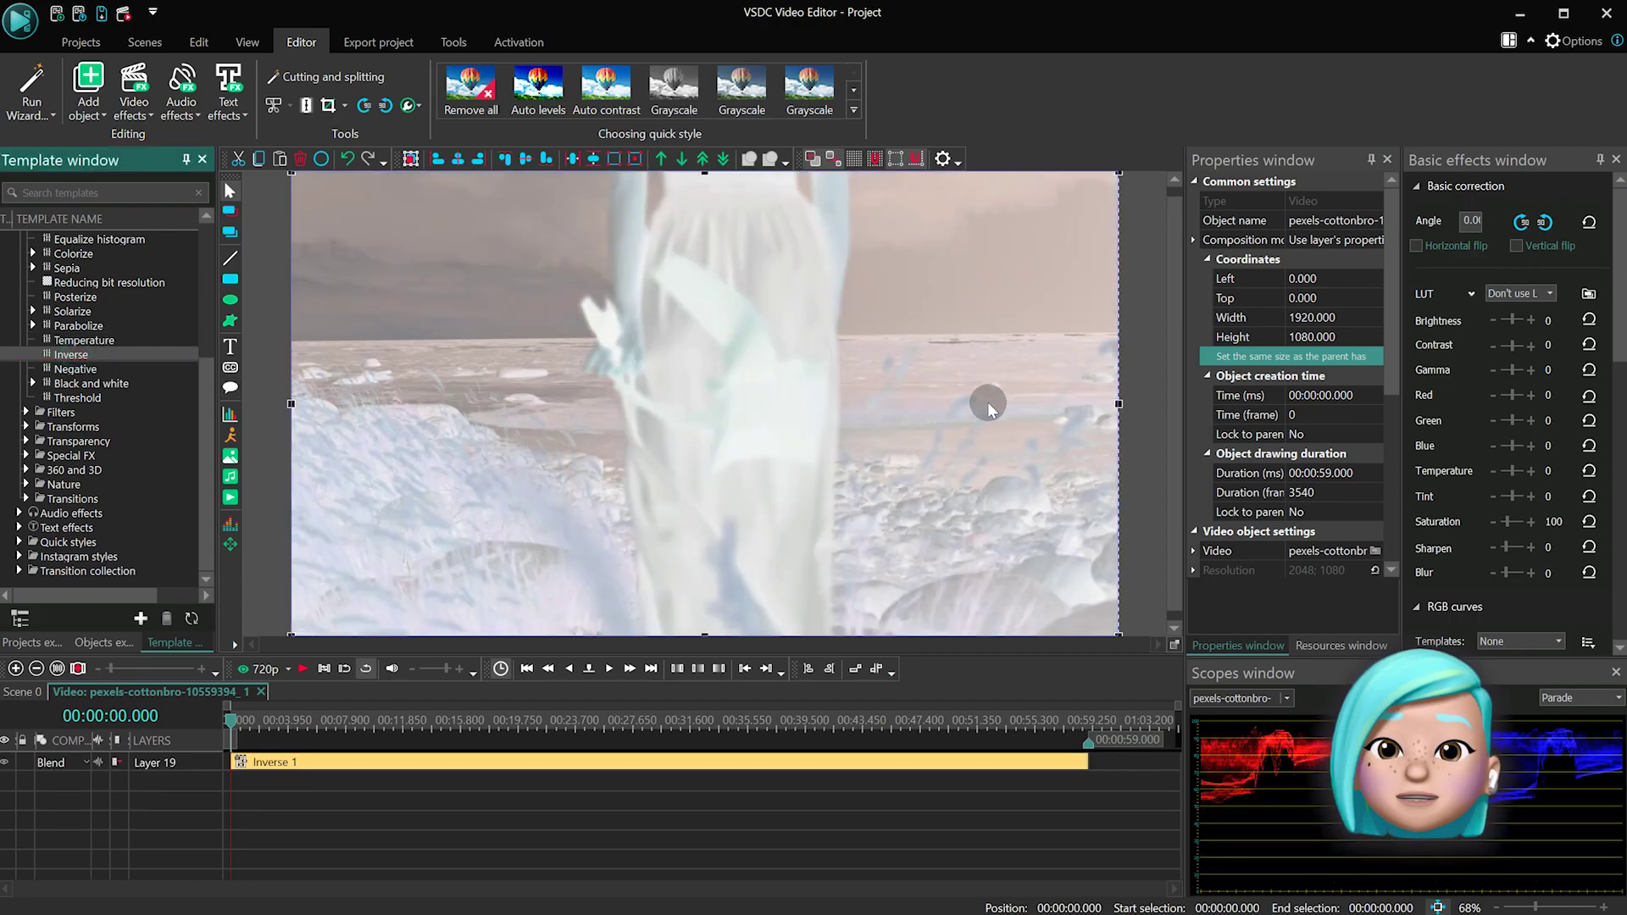
click(1035, 761)
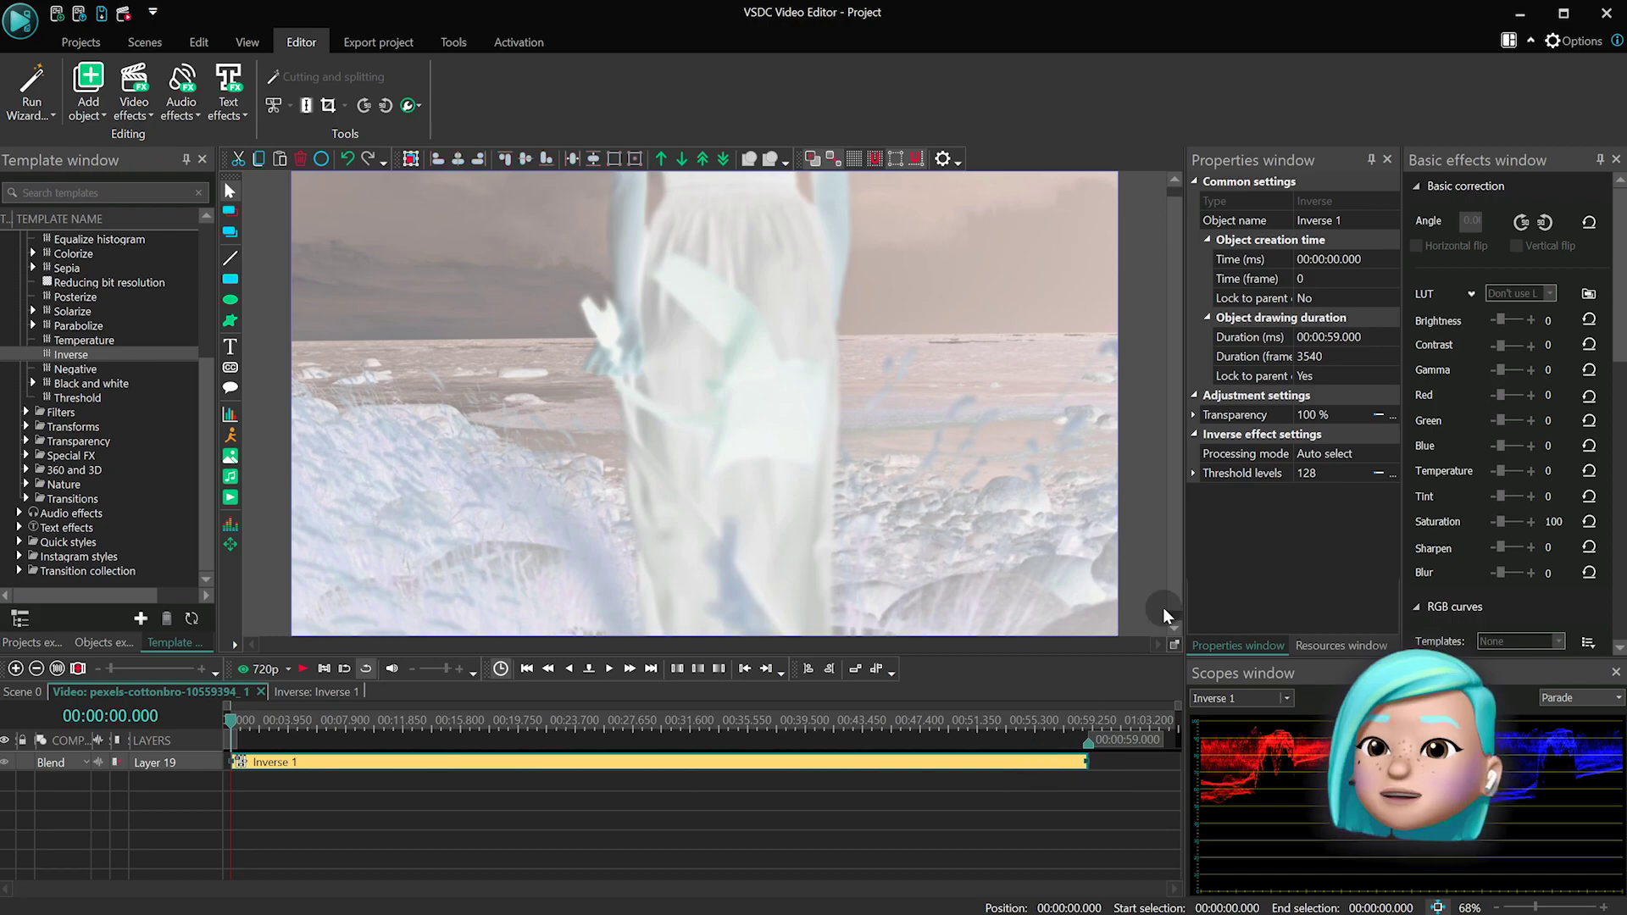
mouse_move(1318, 474)
mouse_down()
mouse_move(1276, 474)
mouse_move(1298, 473)
mouse_up()
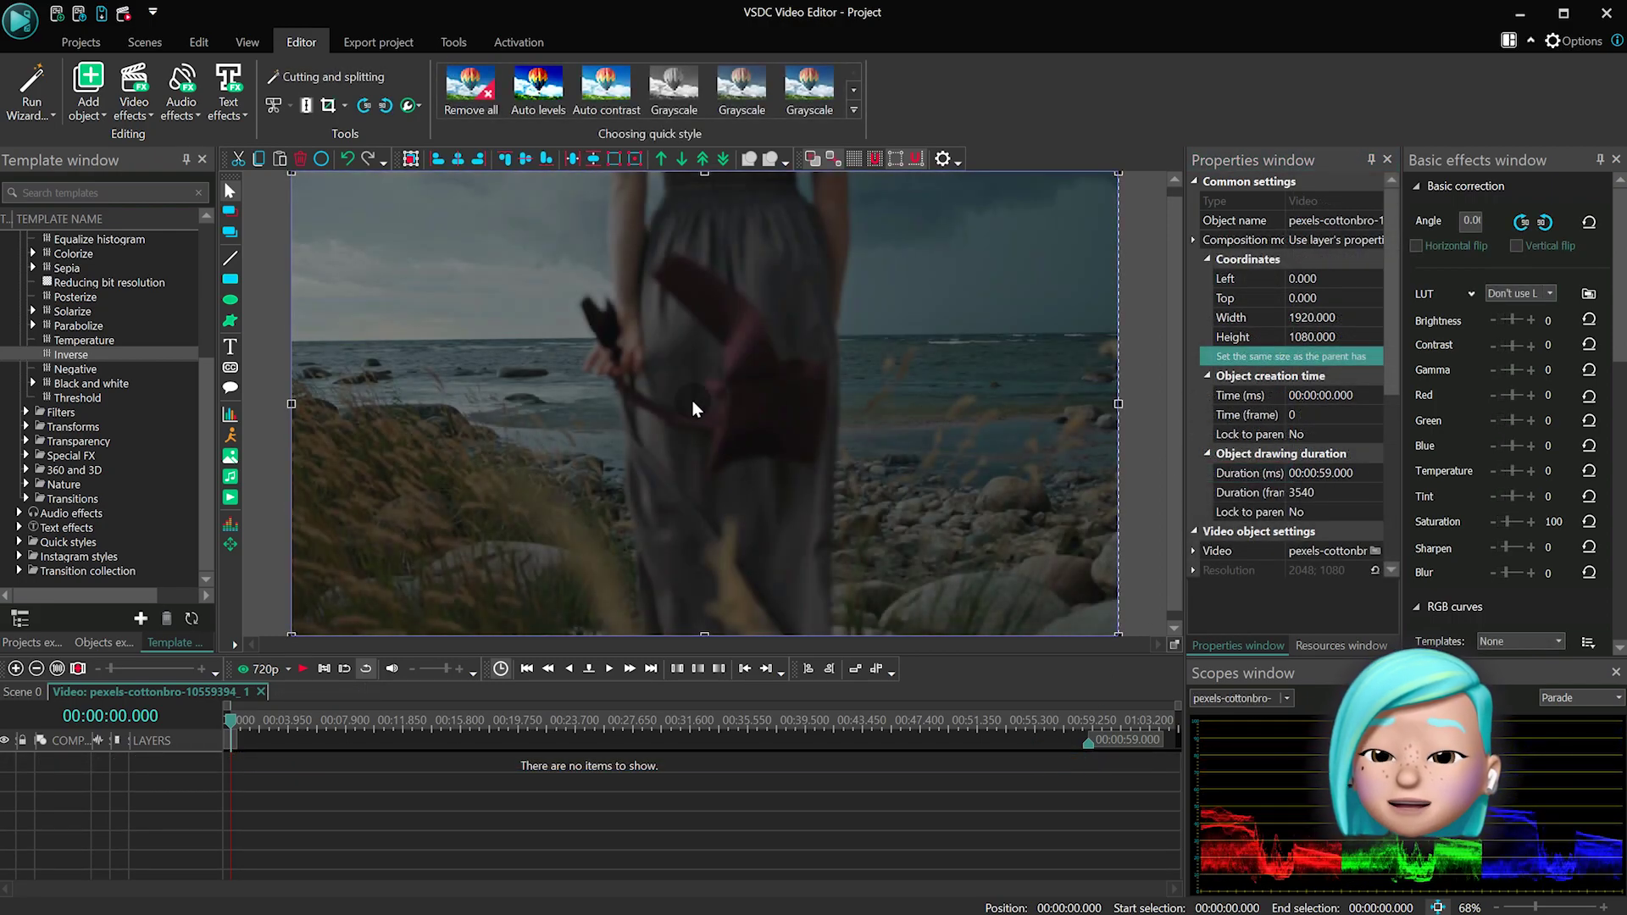
Apply the Negative effect to the clip and display its effect settings
drag(78, 372, 360, 377)
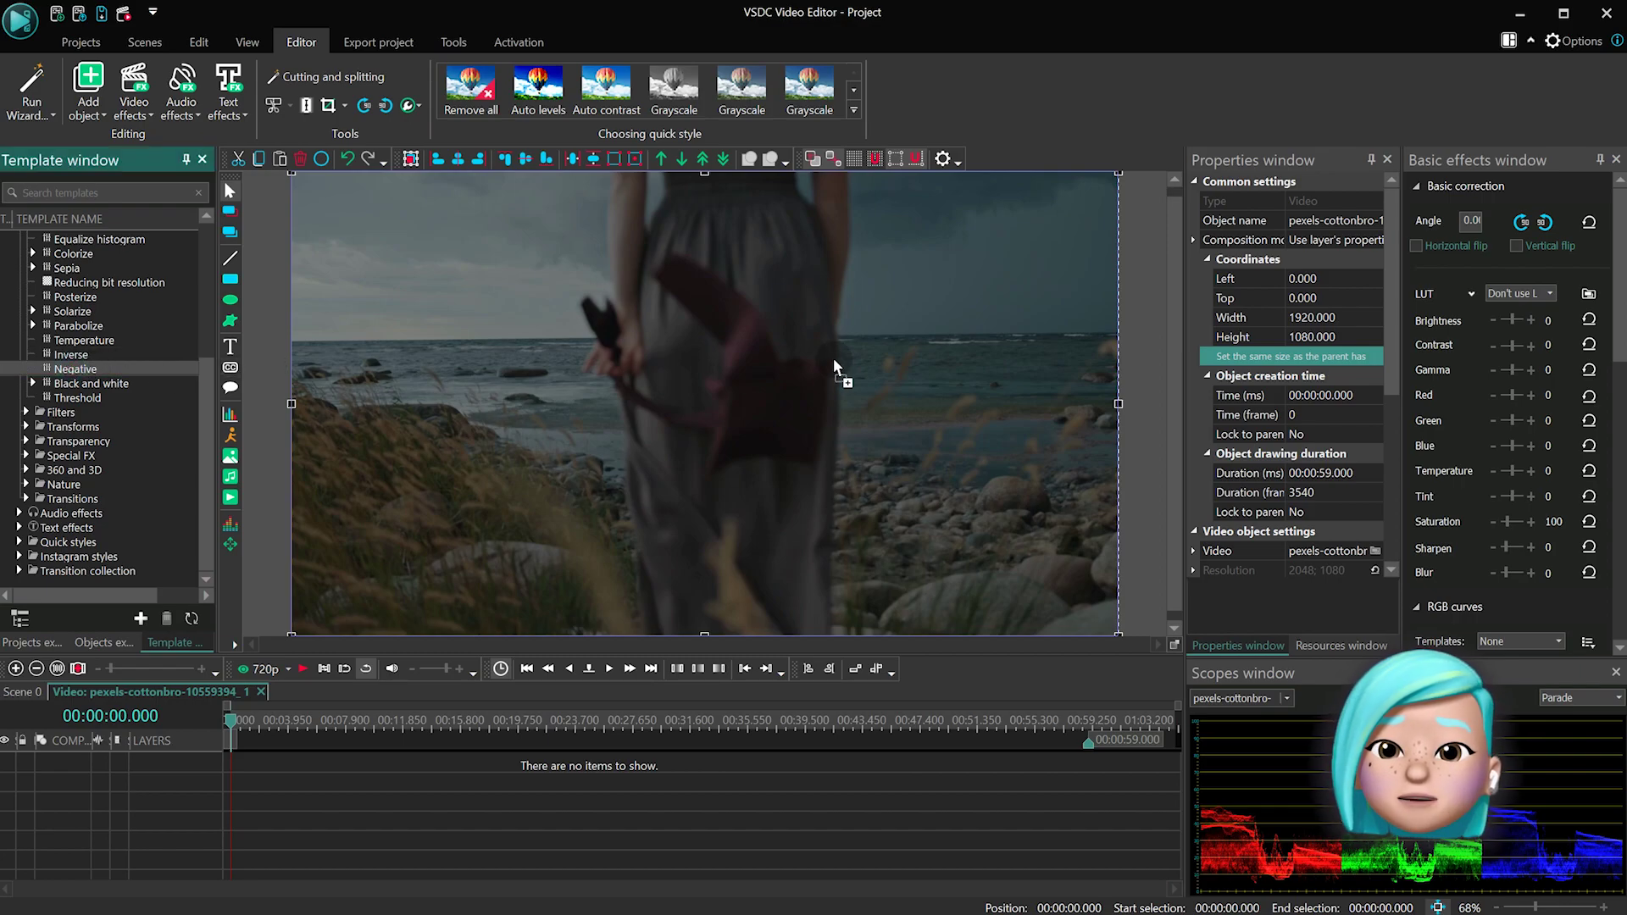
drag(834, 360, 881, 363)
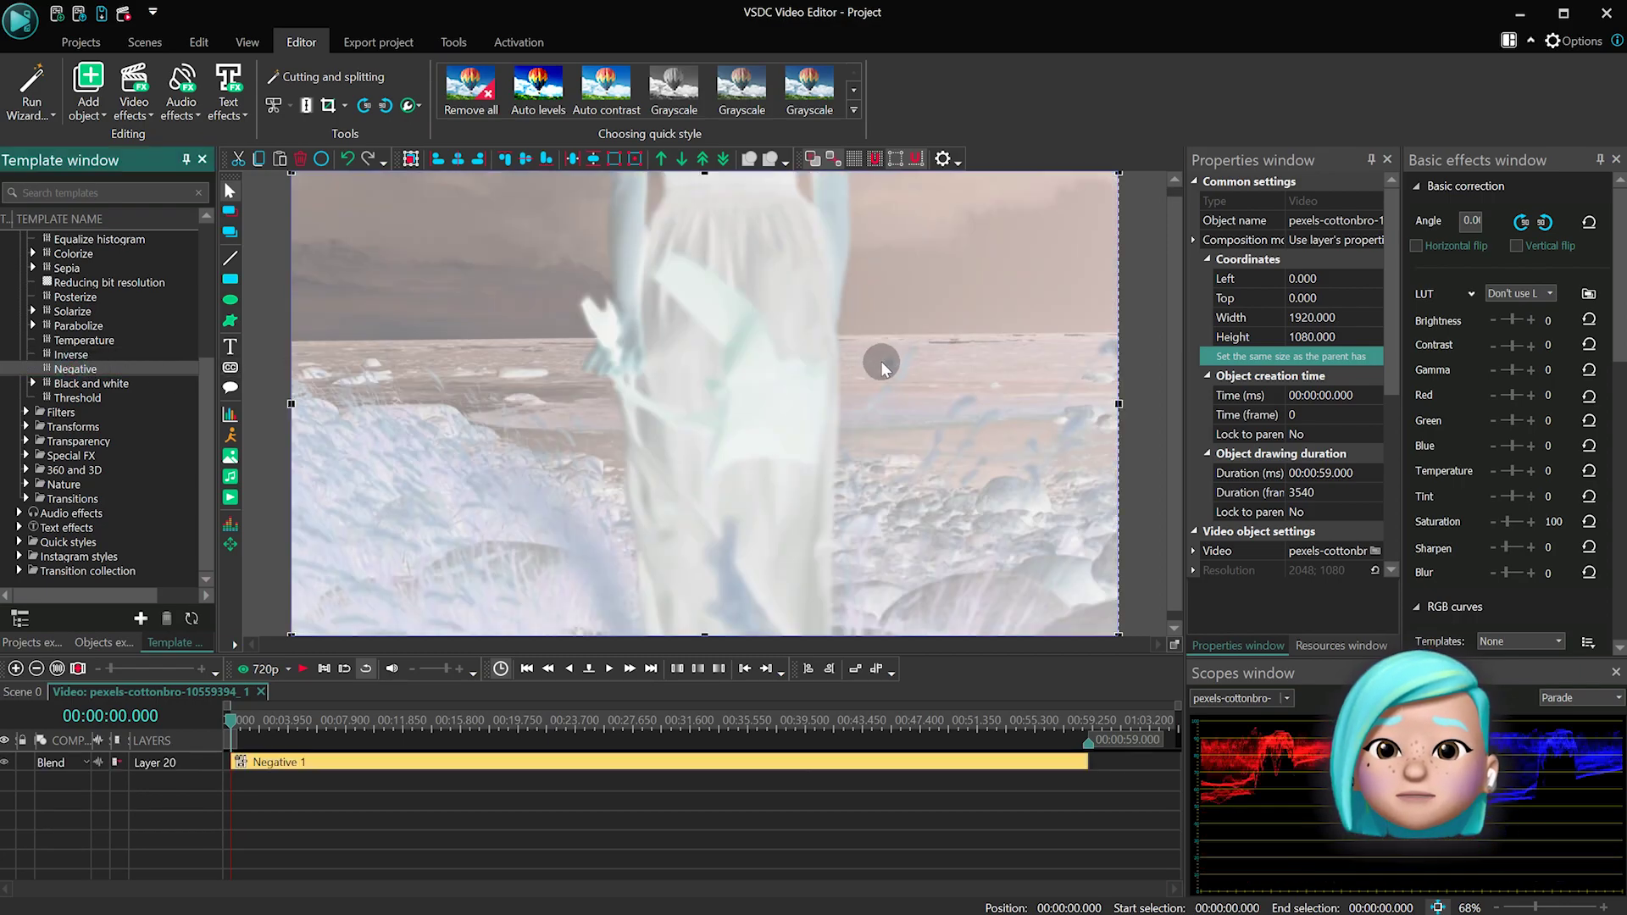
click(1002, 762)
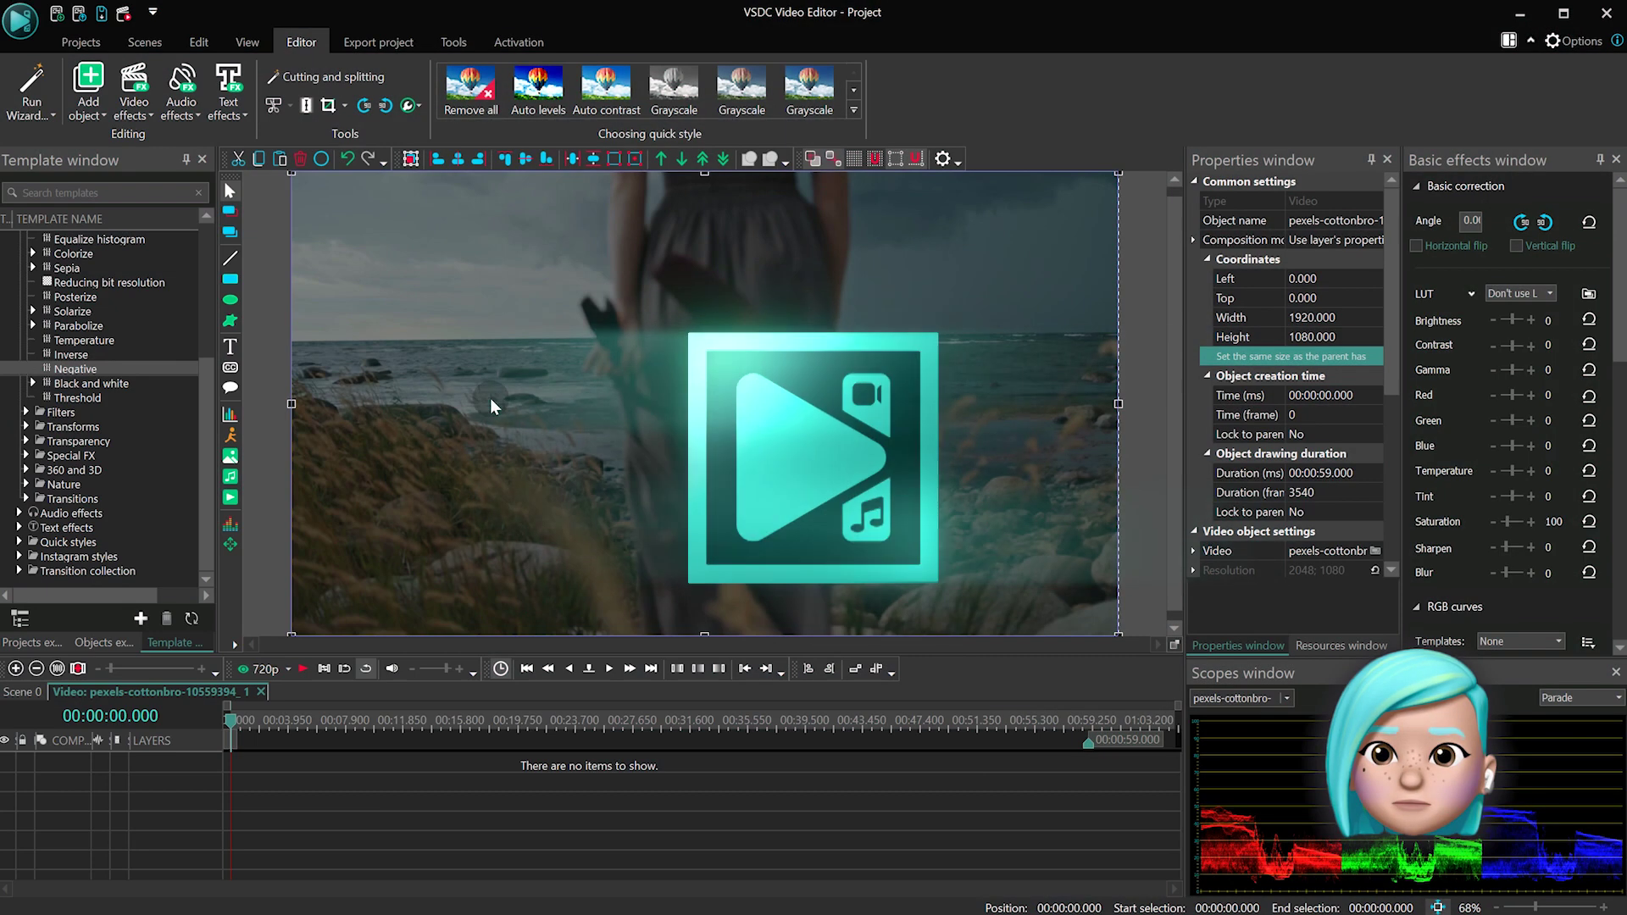
Apply the Black and white effect to the clip and lower its Threshold levels to 54
drag(129, 383, 962, 415)
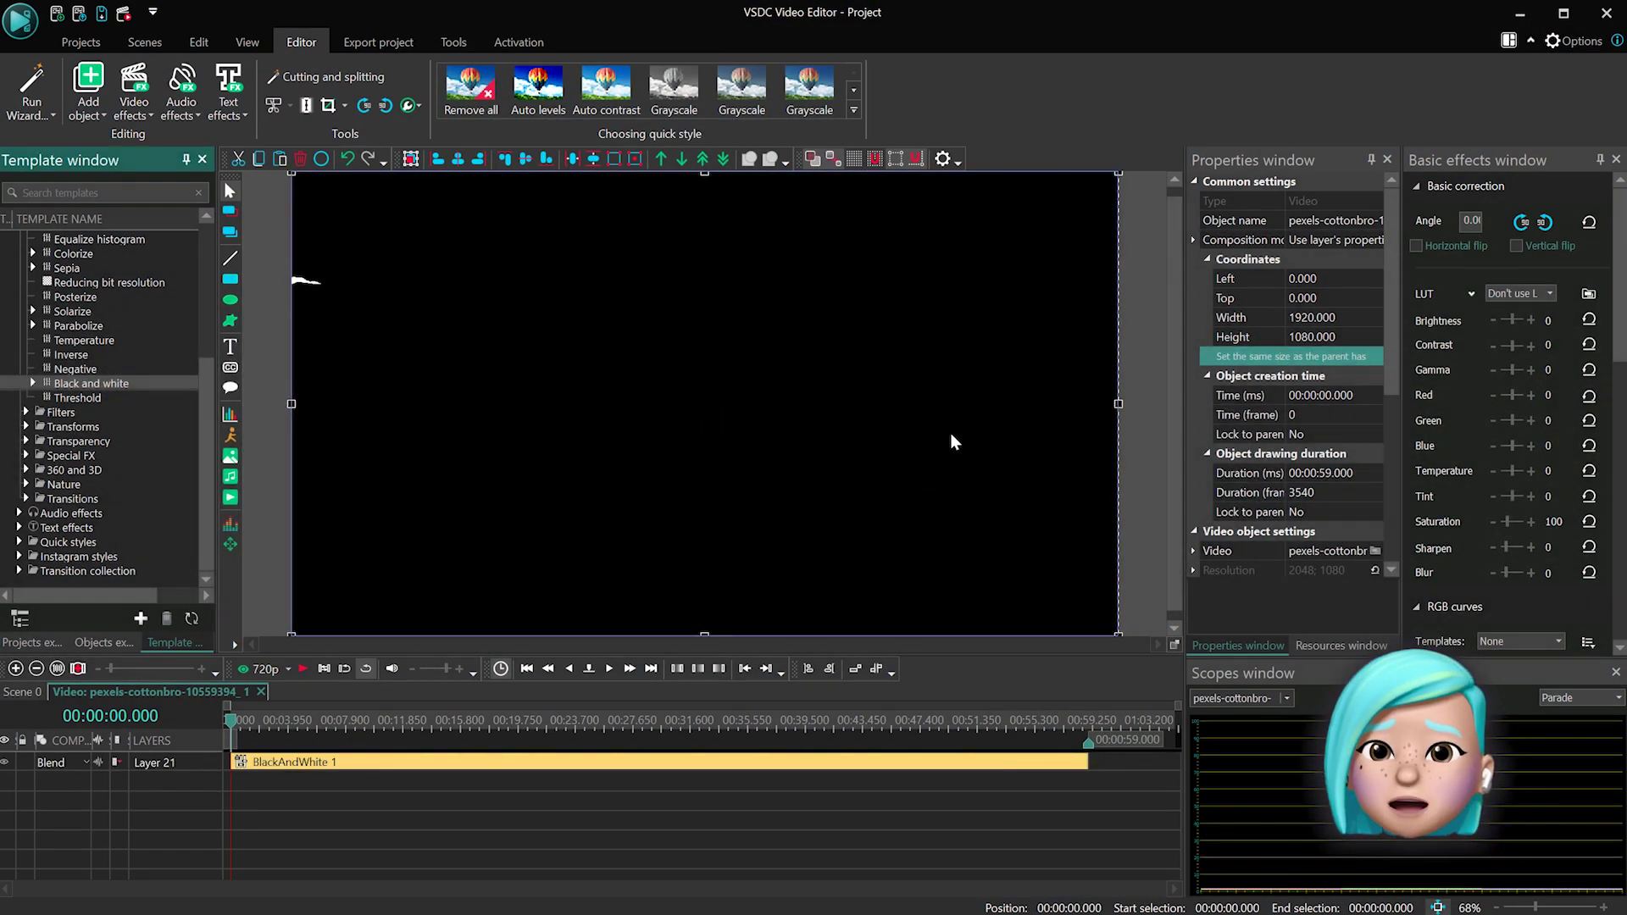
click(897, 763)
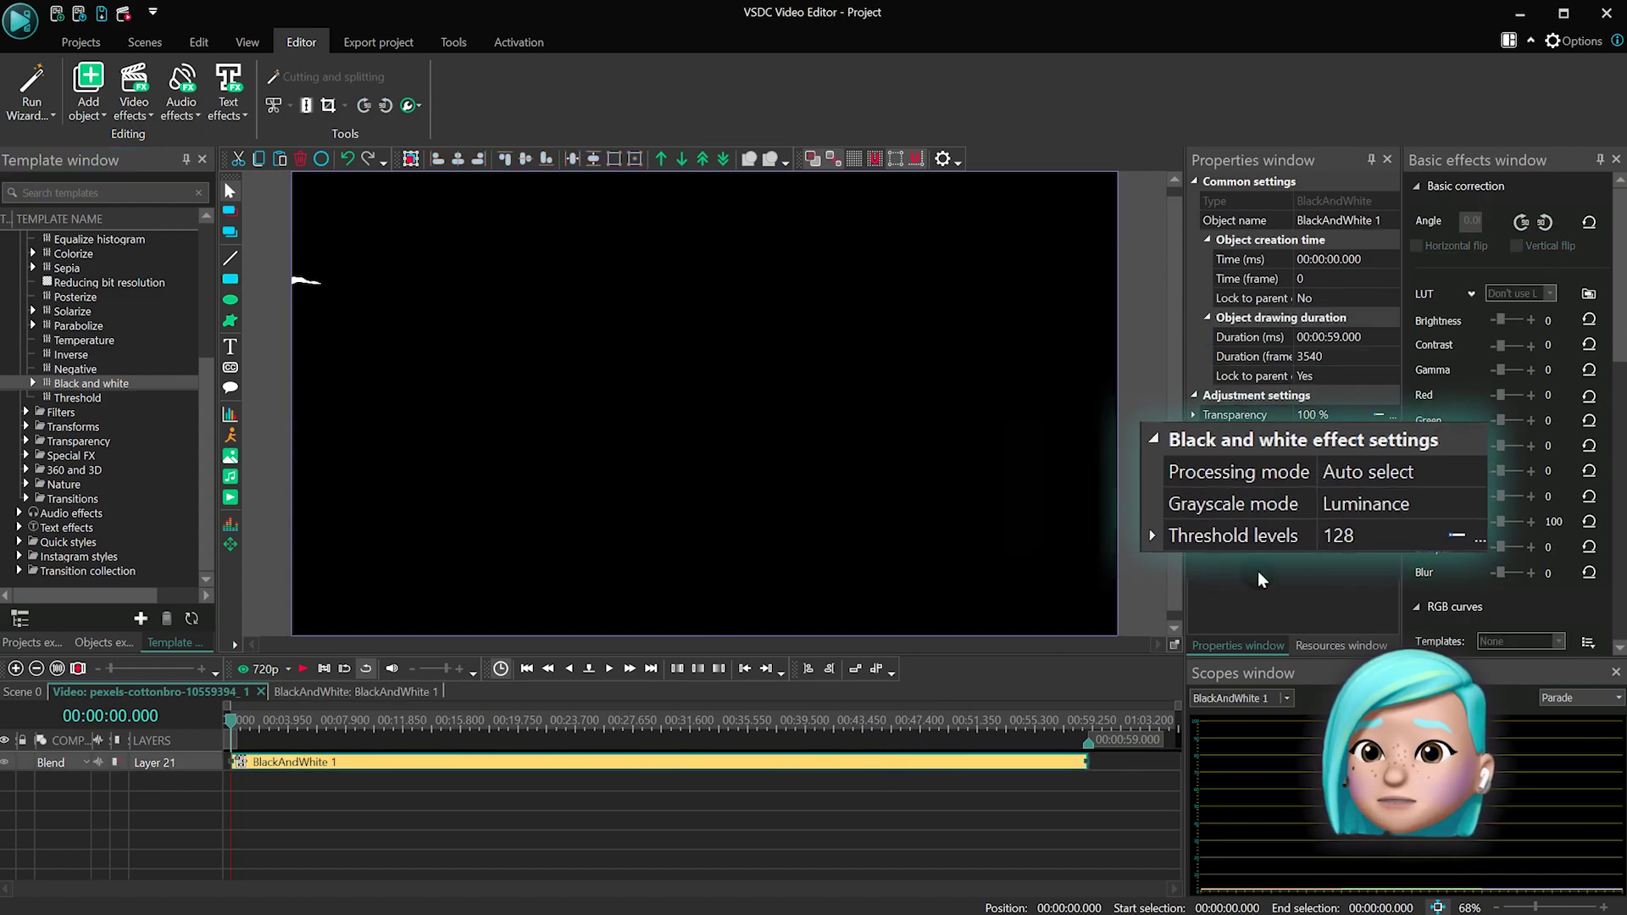
drag(1374, 571, 1302, 566)
drag(1261, 493, 1267, 492)
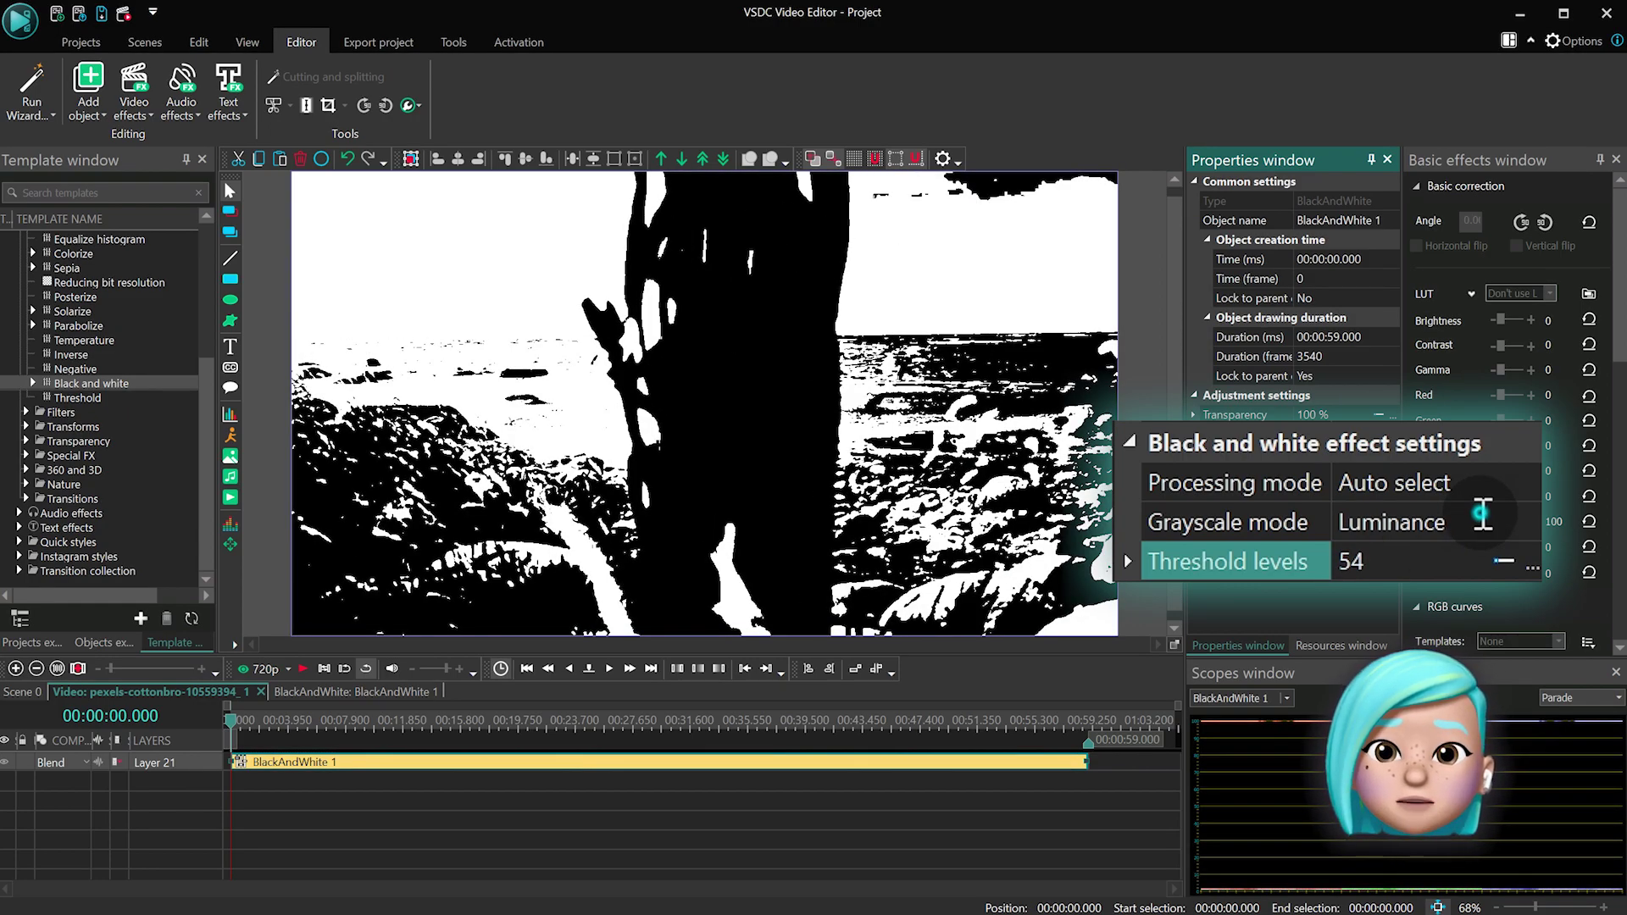
Switch the Black and white effect's Grayscale mode from Luminance to Average and keep cycling through its options
double_click(1483, 515)
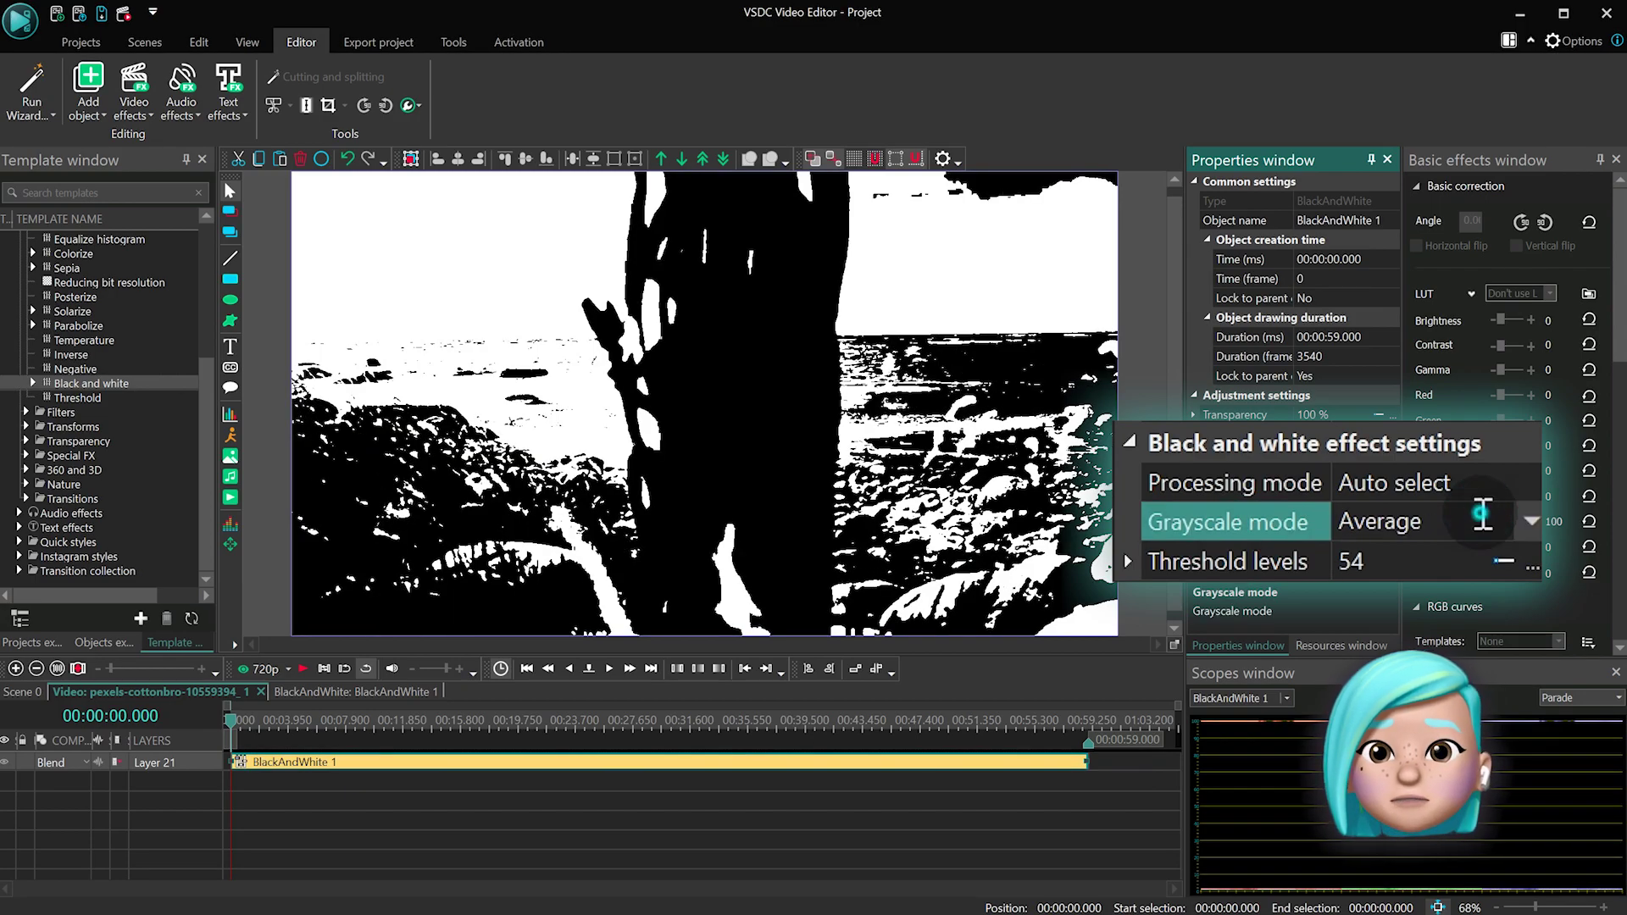
click(1482, 514)
click(1482, 515)
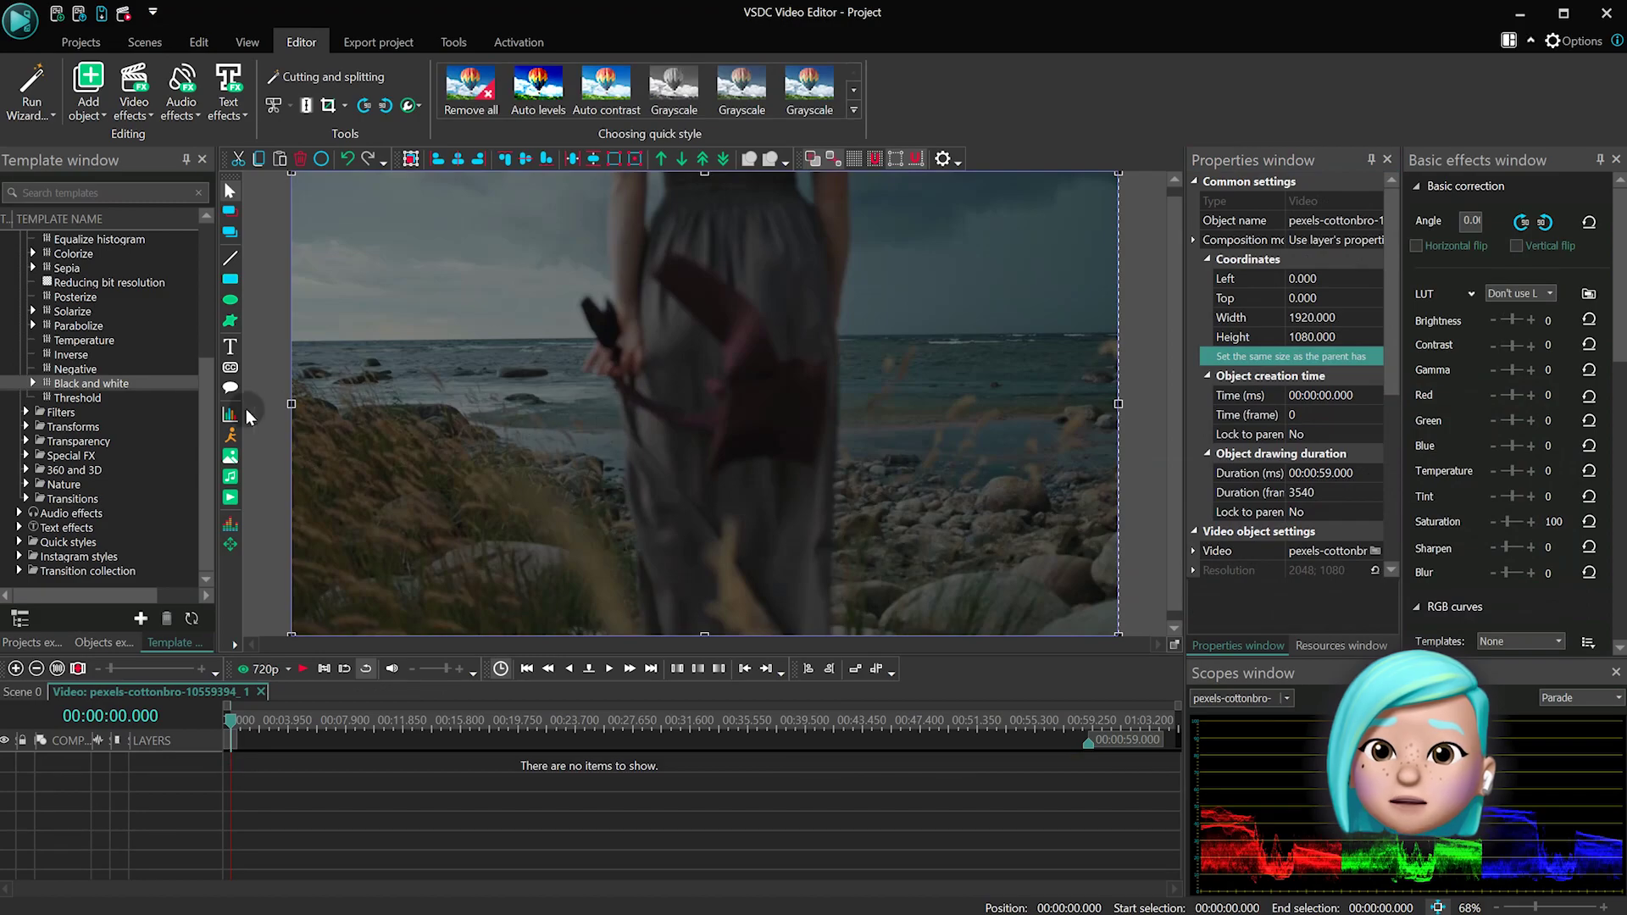
Apply the Threshold effect to the clip and display its full list of effect settings
click(77, 397)
click(835, 763)
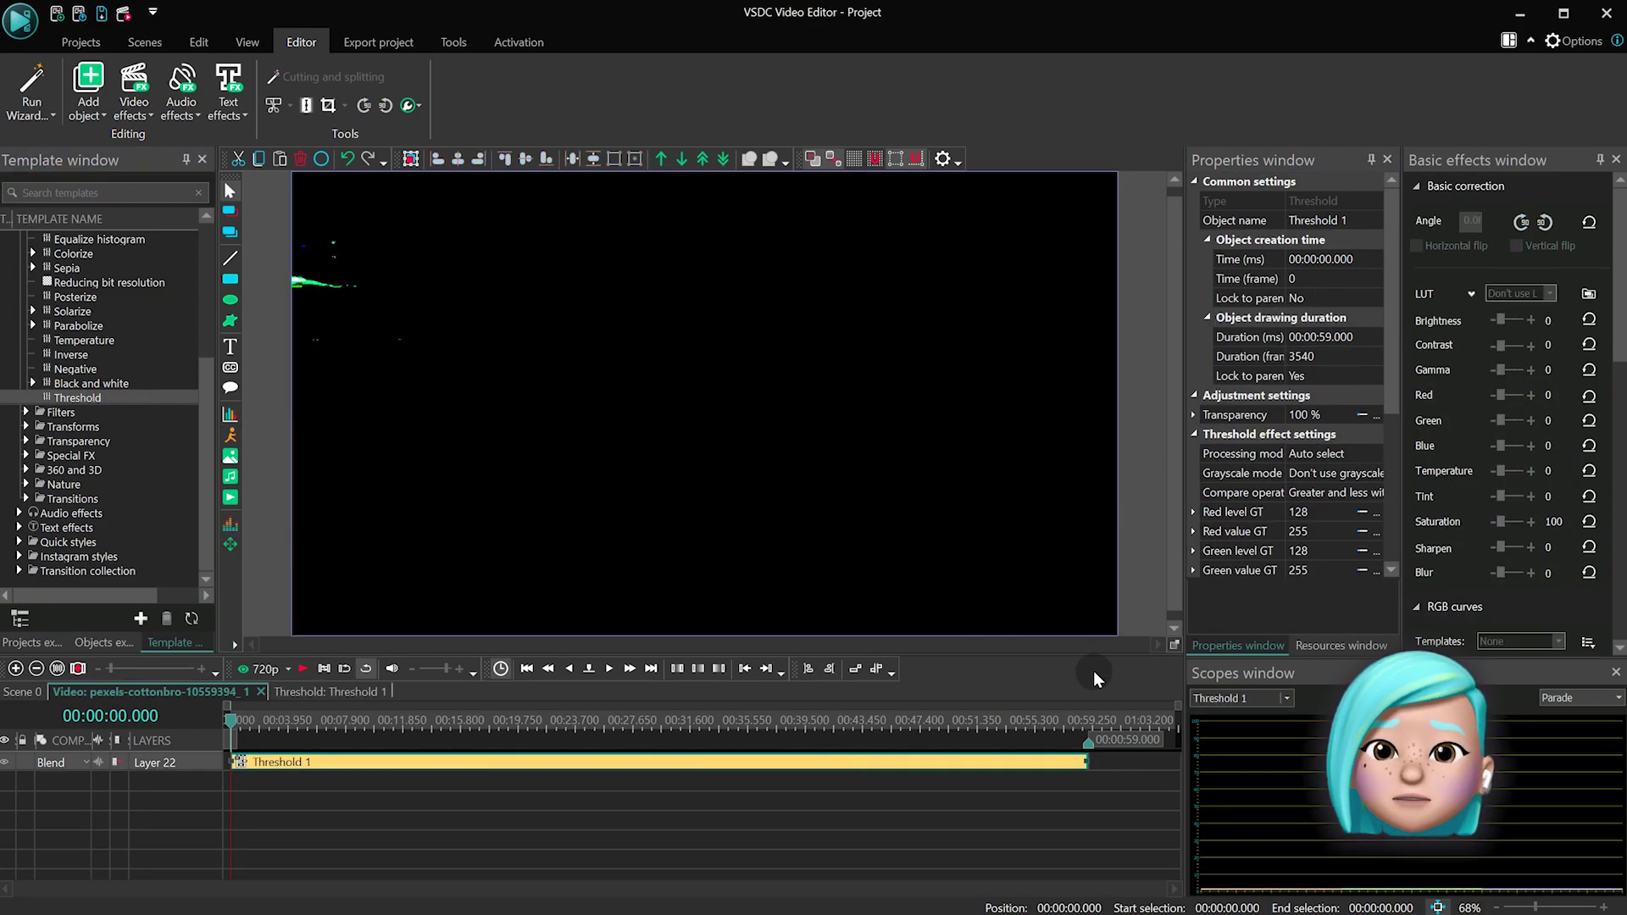
scroll(1390, 475, down, 2)
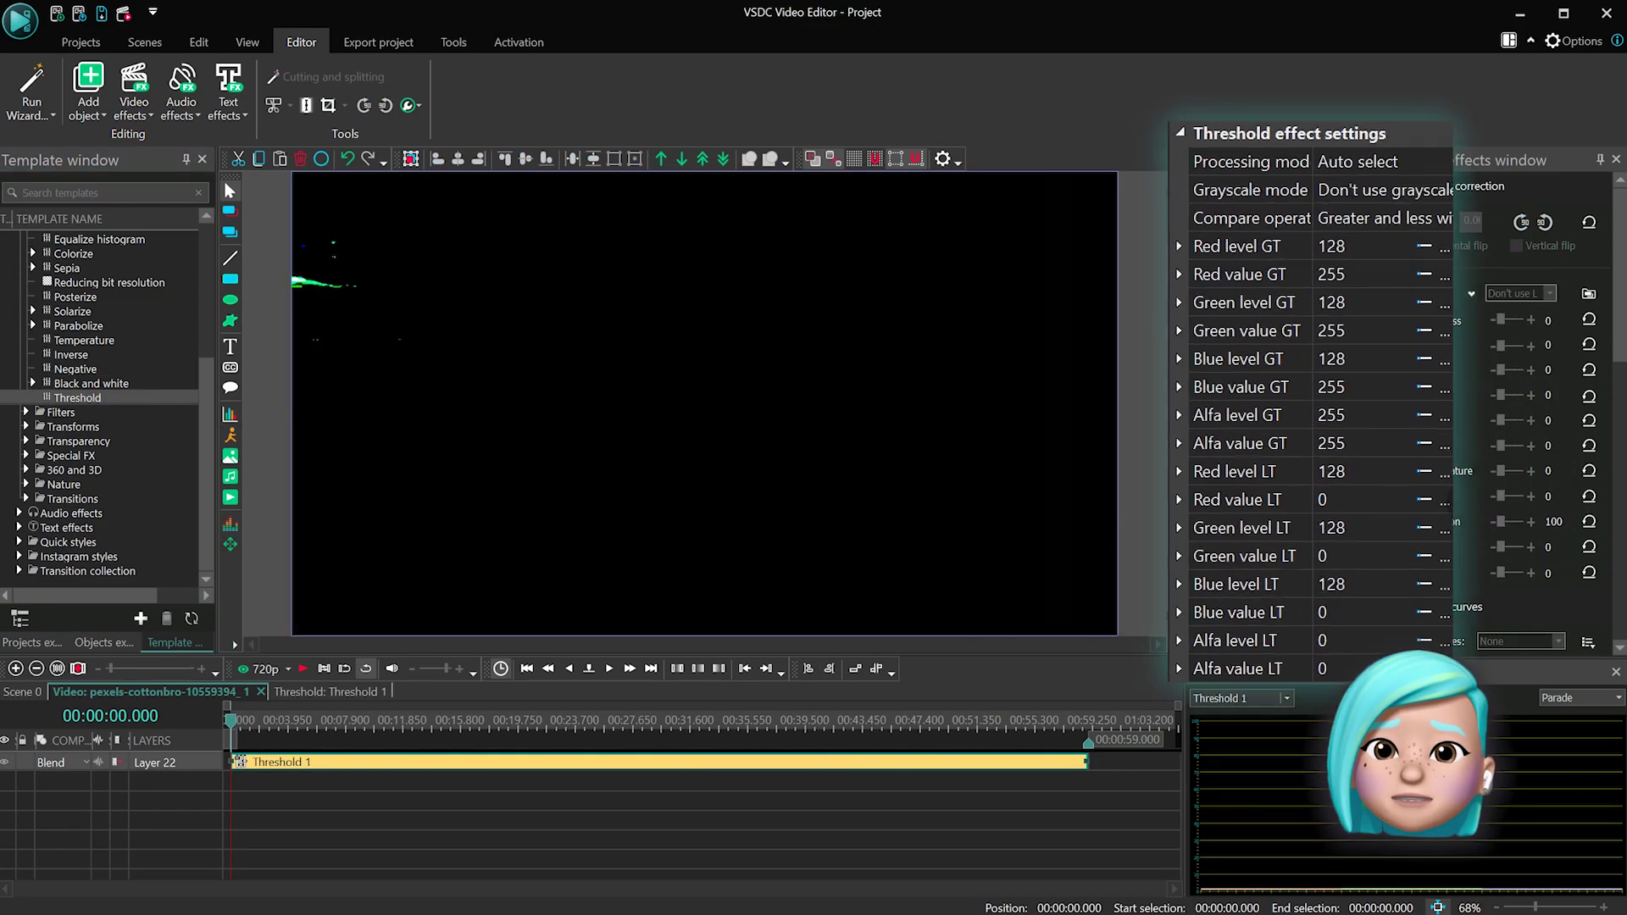
Set the Threshold levels to Red GT 42, Green GT 92, Blue GT 132, Alfa GT 186, Red LT 49 and Green LT 0, and adjust Blue LT
drag(1387, 232, 1363, 231)
drag(1383, 310, 1370, 310)
mouse_move(1386, 390)
mouse_down()
mouse_move(1368, 389)
mouse_move(1384, 390)
mouse_up()
drag(1376, 467, 1367, 467)
drag(1375, 546, 1364, 546)
drag(1377, 703, 1364, 703)
click(1377, 623)
drag(1377, 624, 1354, 624)
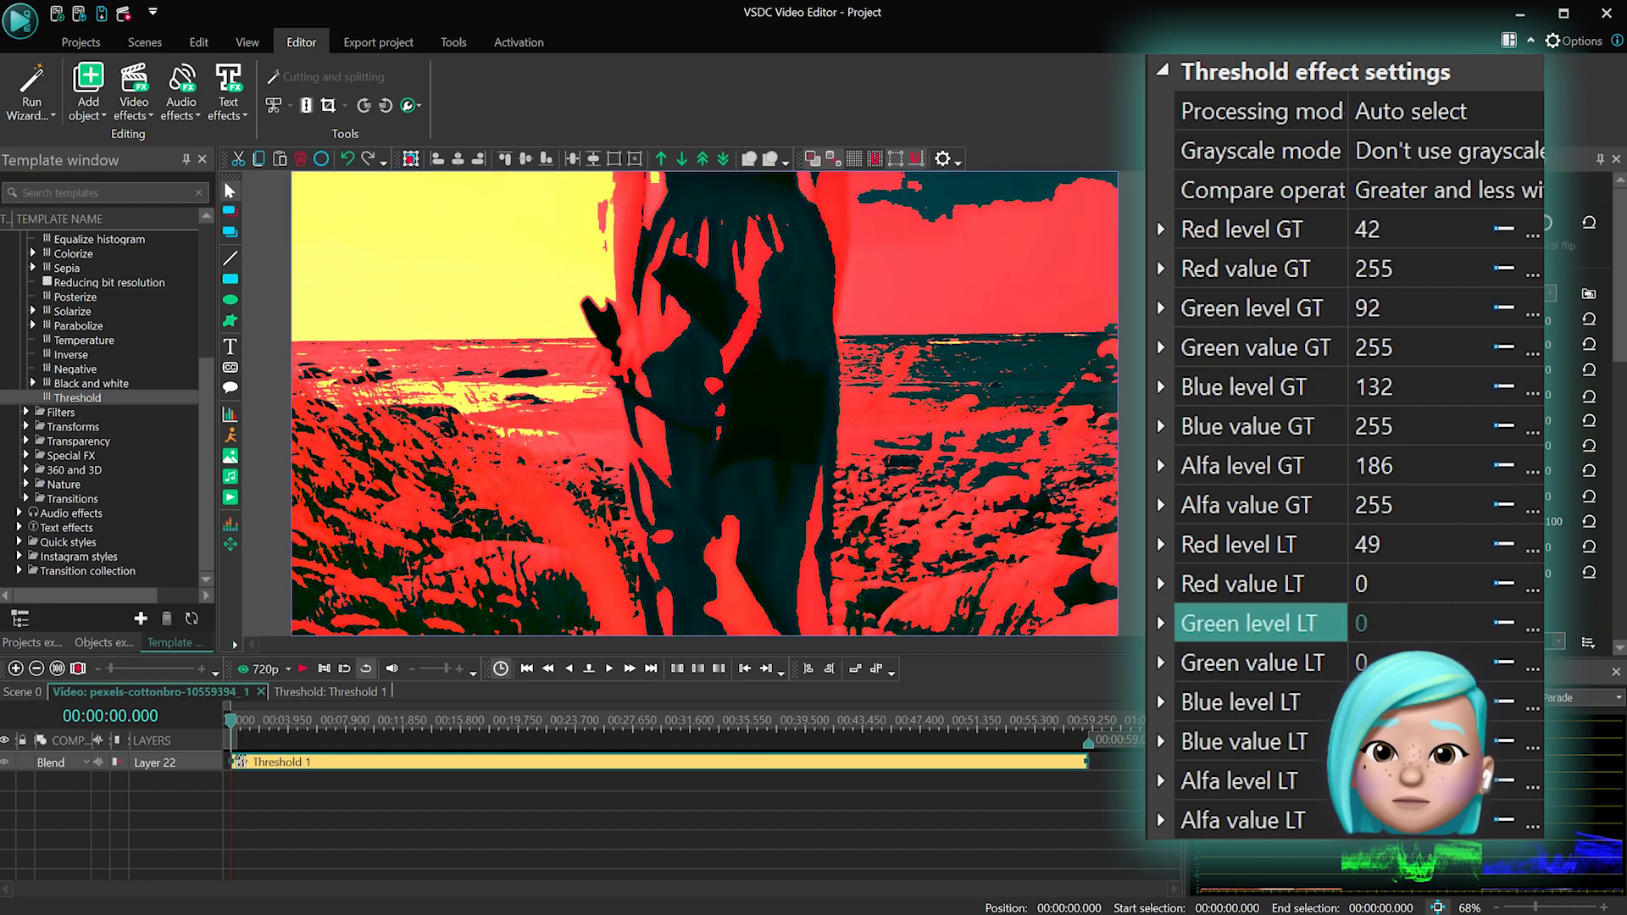